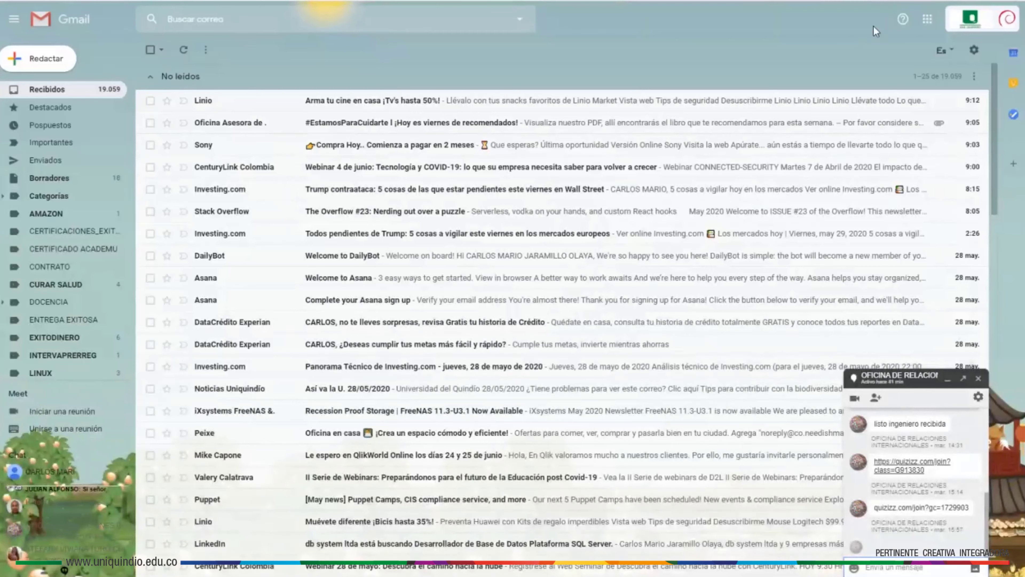
- Switch from Gmail to Google Chat through the Google apps grid
click(928, 27)
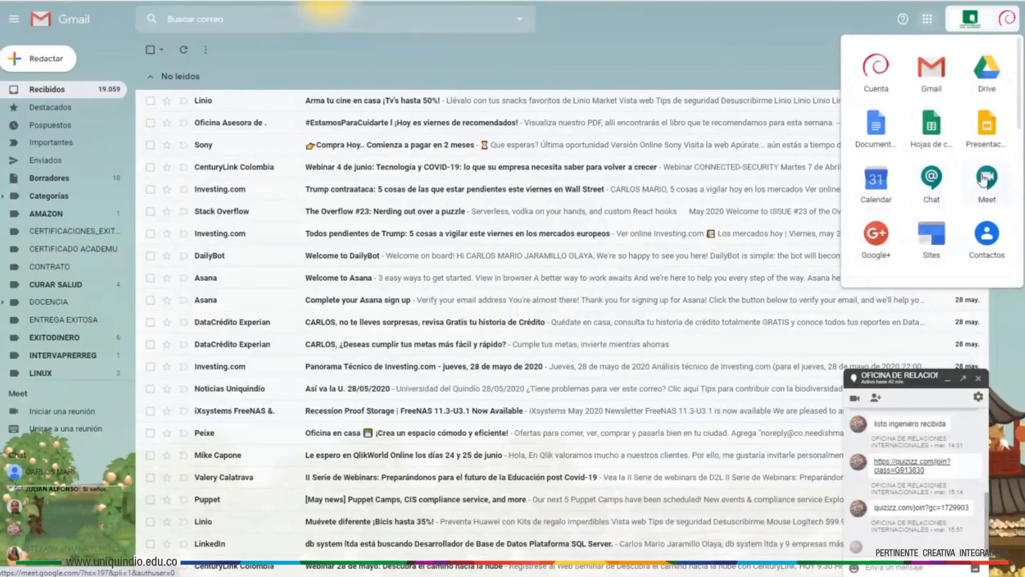
click(932, 187)
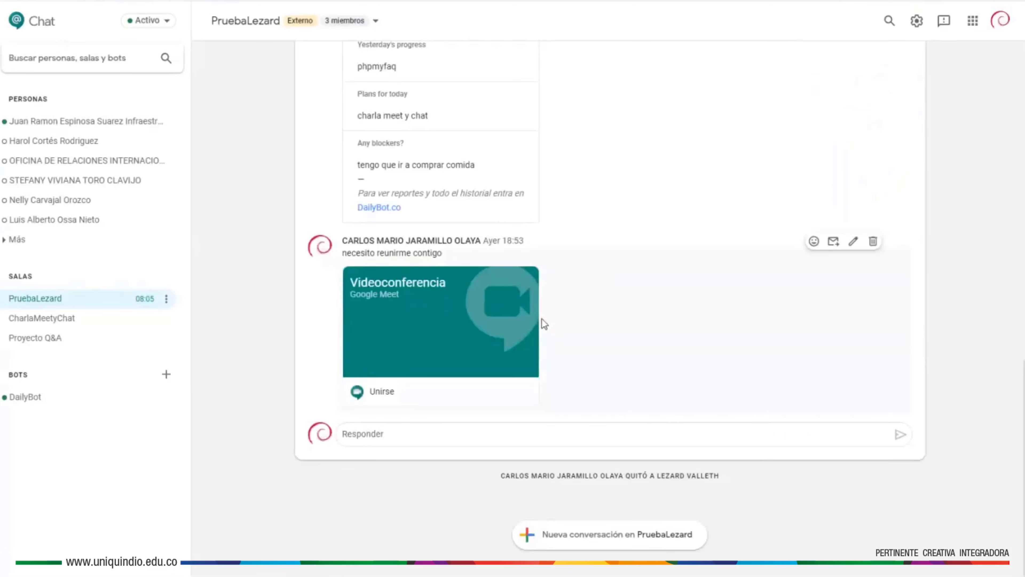
- Open the CharlaMeetyChat room under Salas and bring up the search quick actions
click(48, 319)
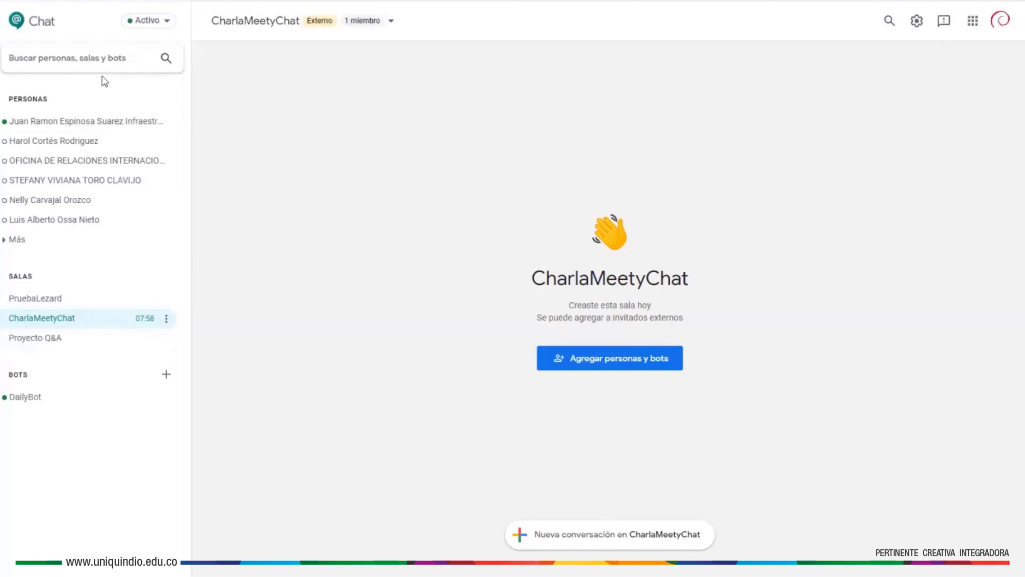
click(91, 62)
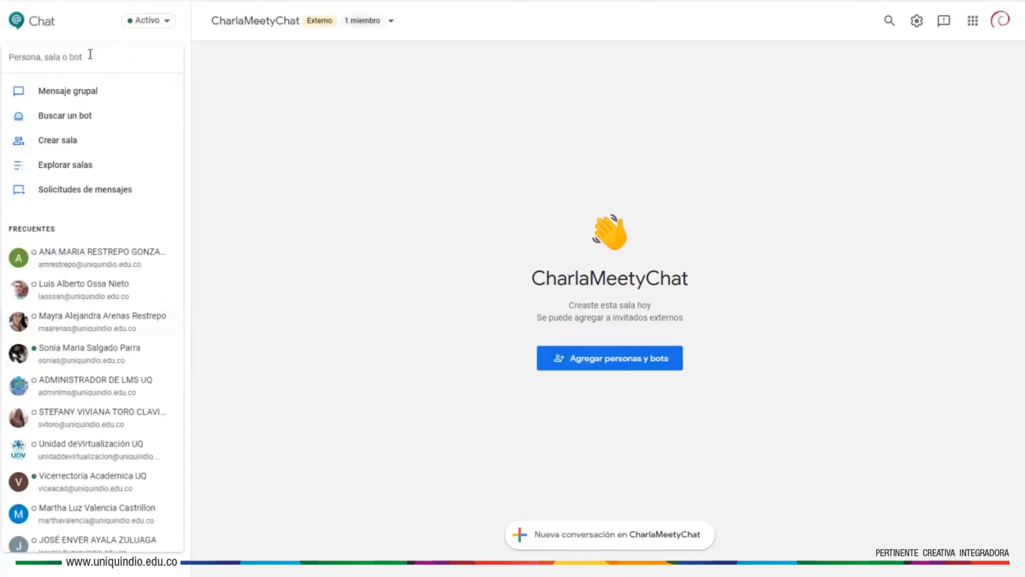
- Create a room named 'Pruebasala' that allows people outside the organization to join
click(67, 142)
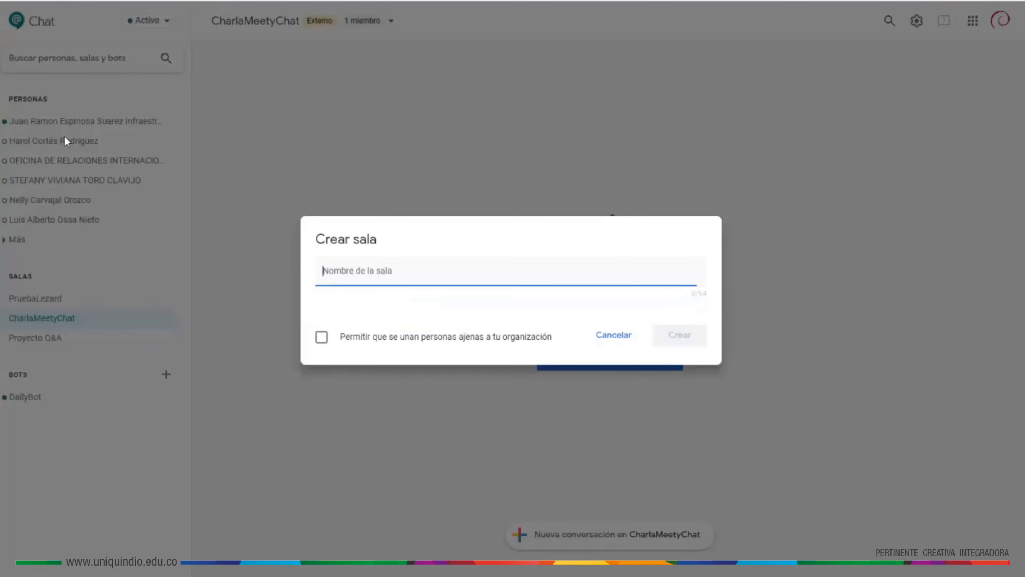
text(Prueba)
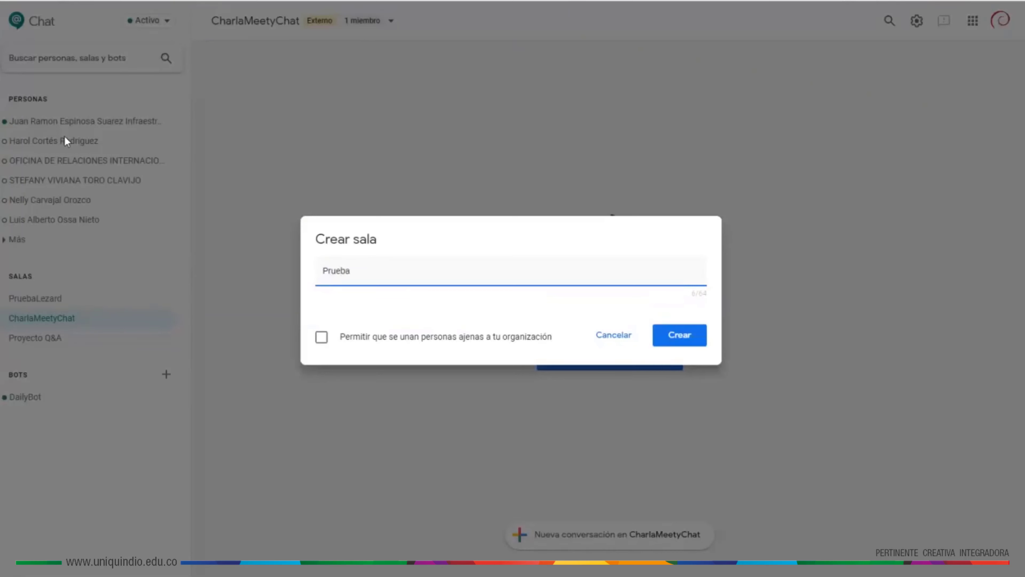
text(sala)
click(322, 341)
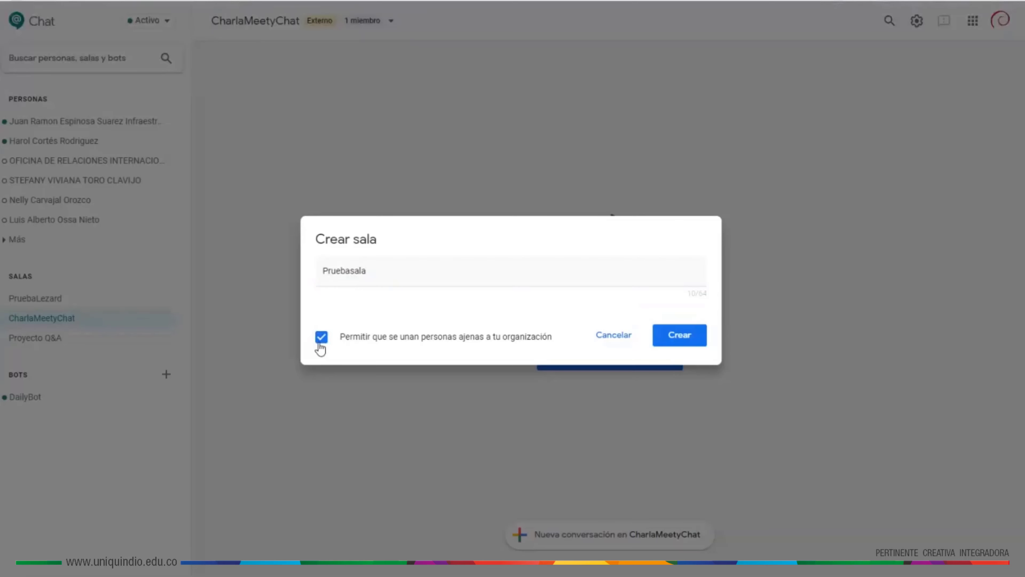
click(685, 343)
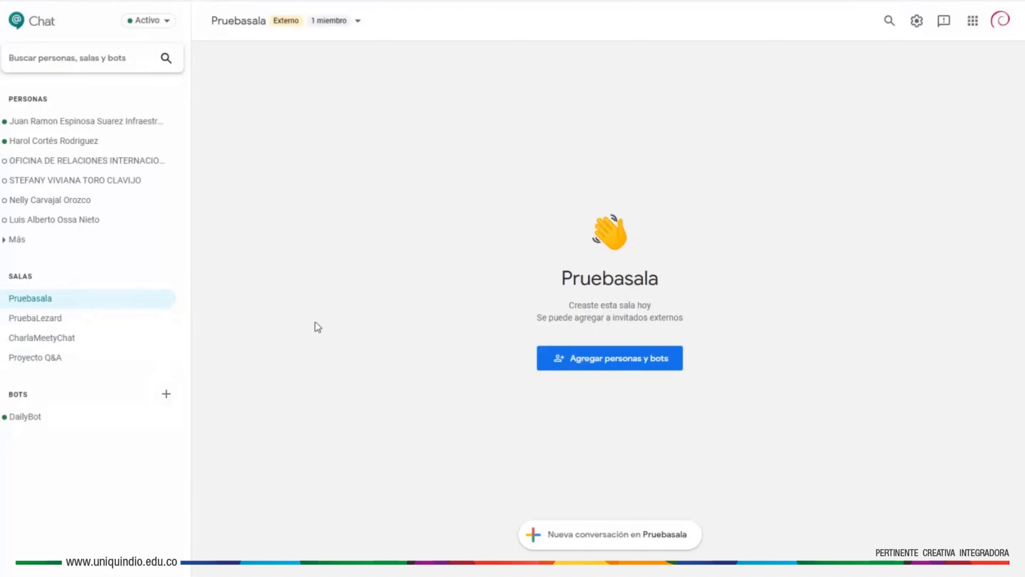
- Glance at the search list and Pruebasala options, then return to CharlaMeetyChat
click(90, 58)
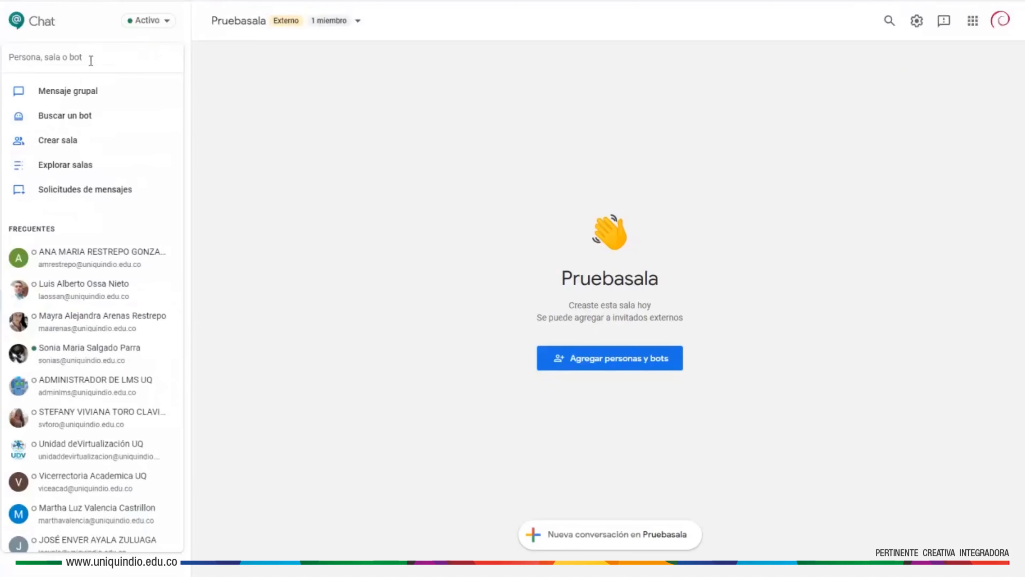
click(320, 150)
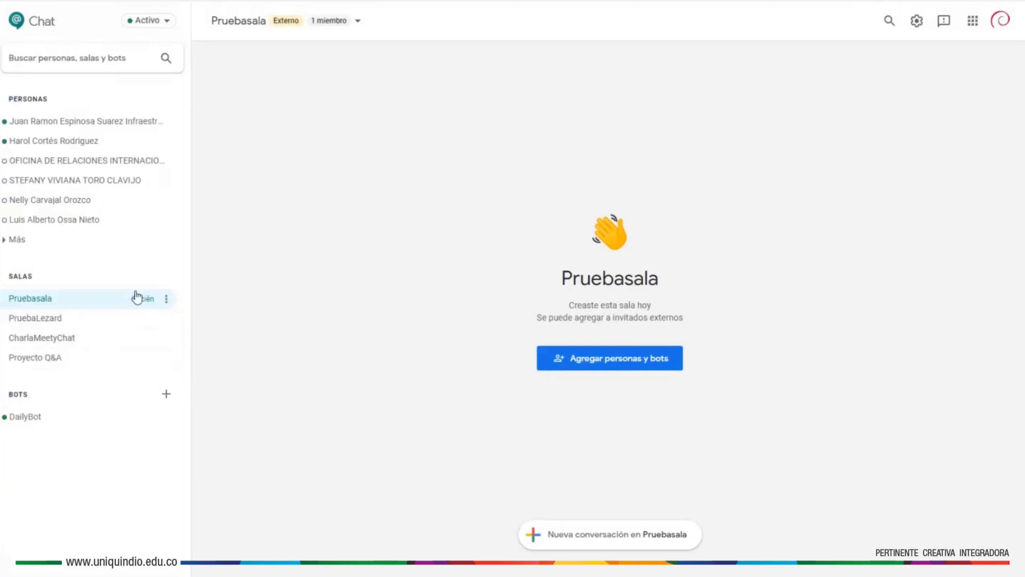
click(166, 299)
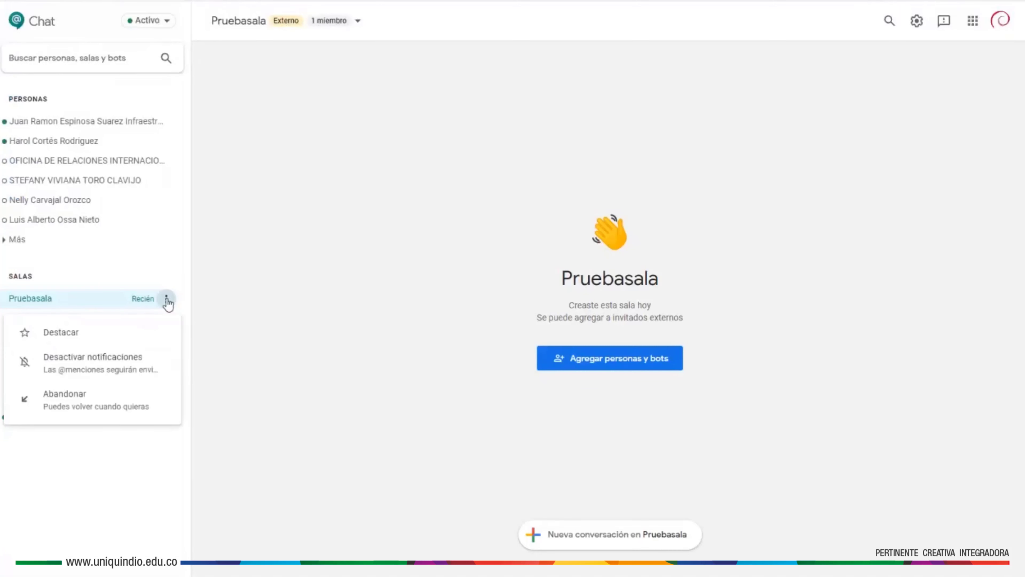
click(166, 300)
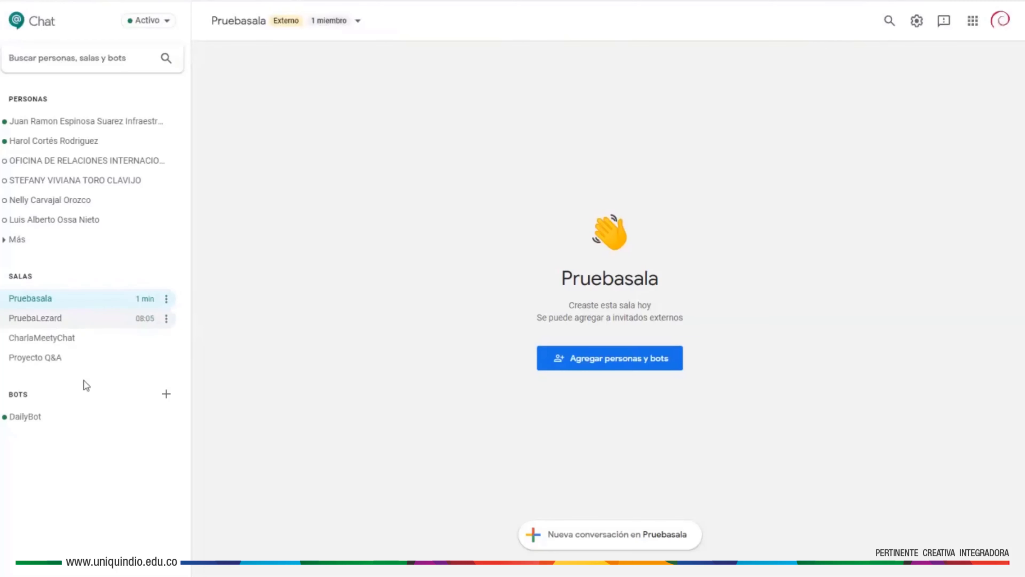
click(82, 339)
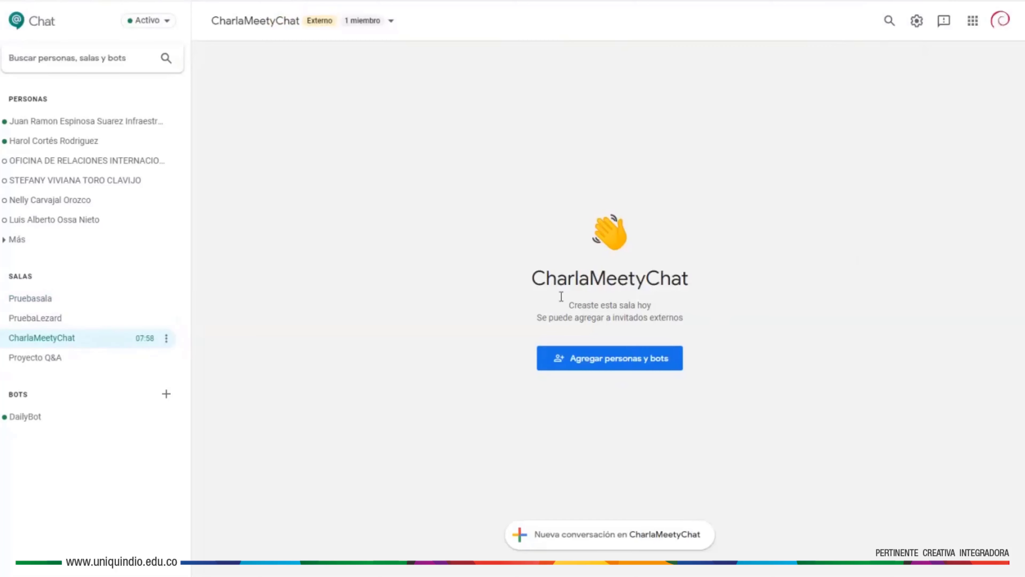
- Open the add people dialog for CharlaMeetyChat, leaving 'Notificar por correo electrónico' enabled
click(613, 365)
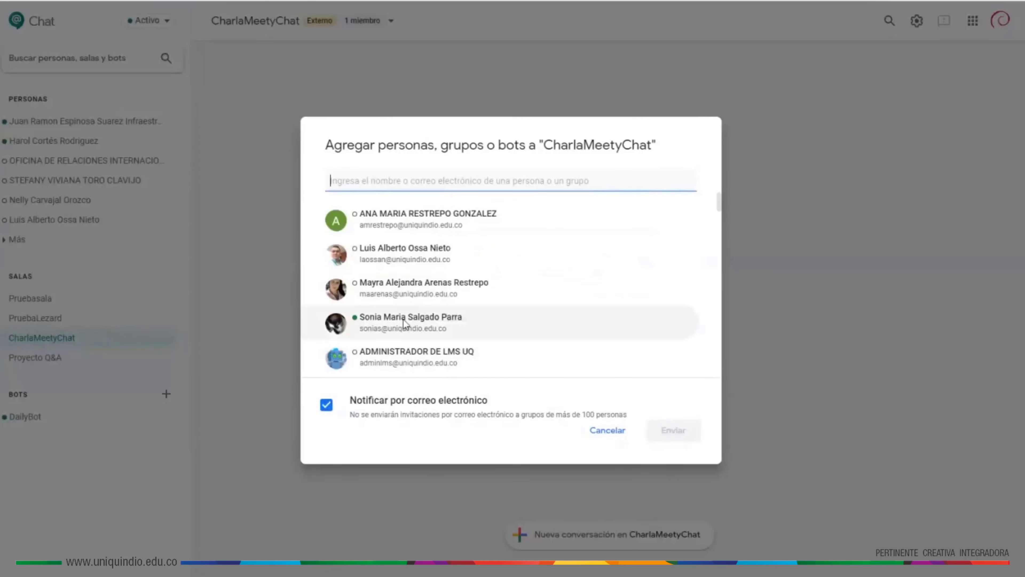
mouse_move(404, 330)
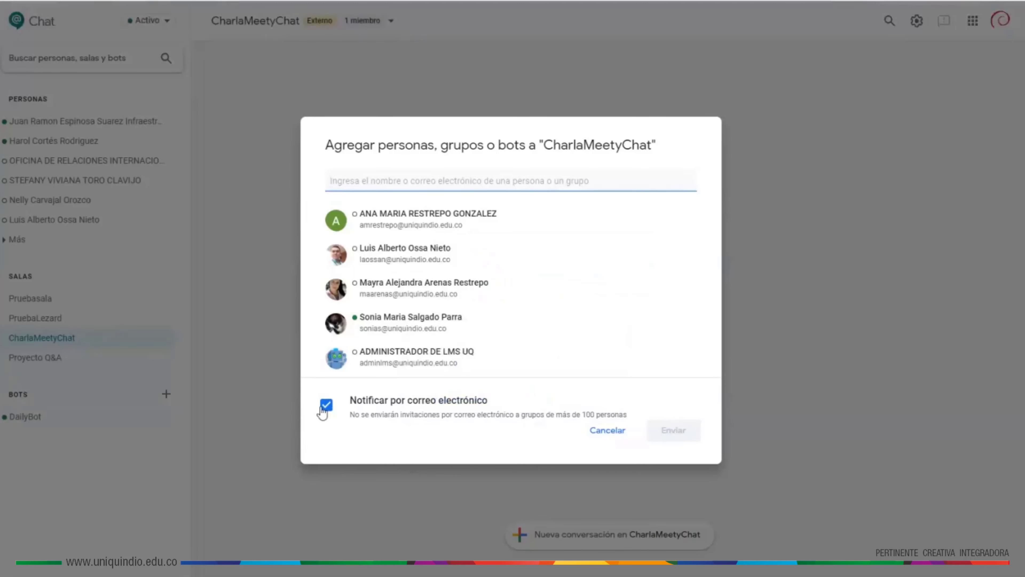
click(325, 405)
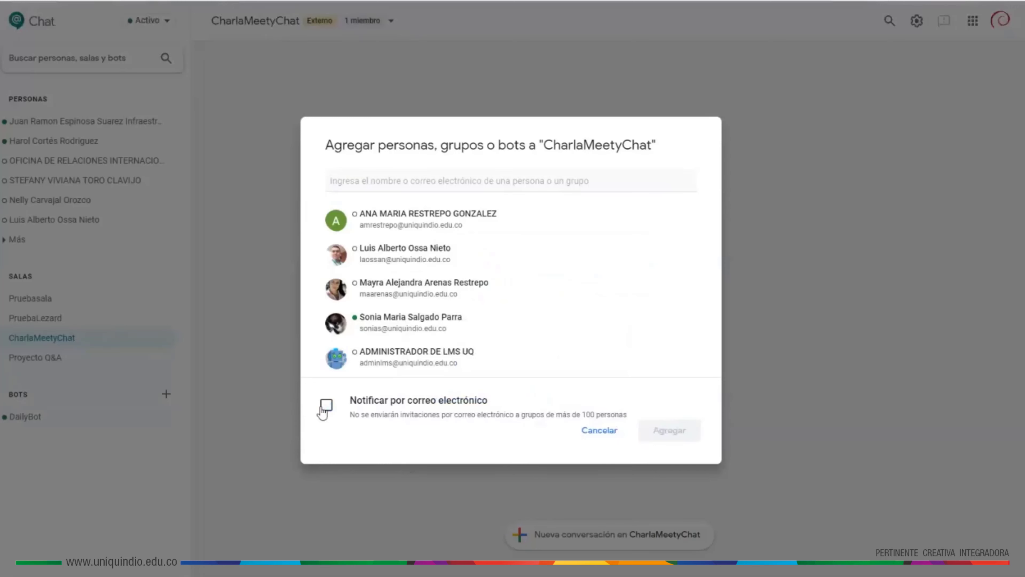
click(324, 405)
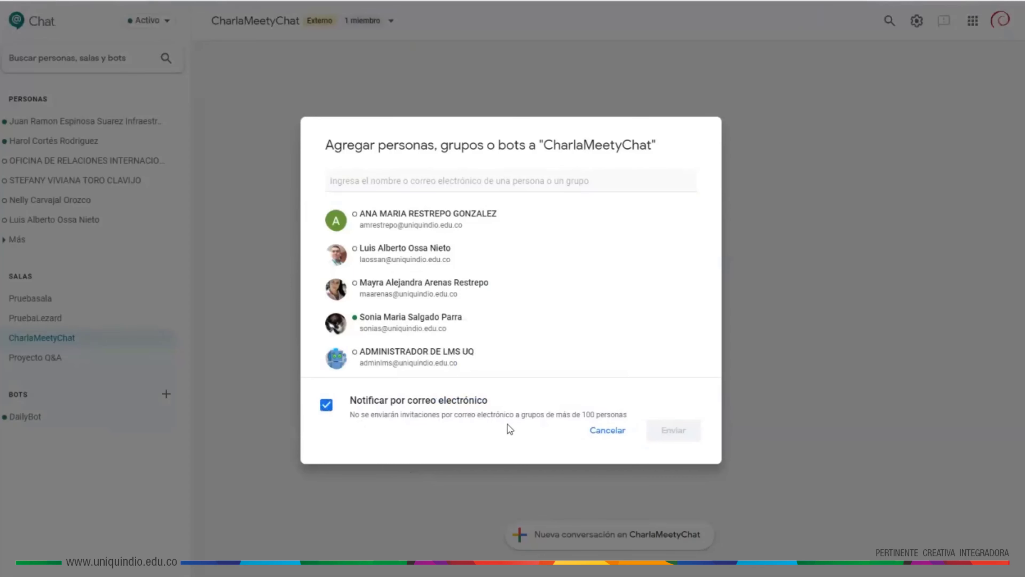
click(393, 183)
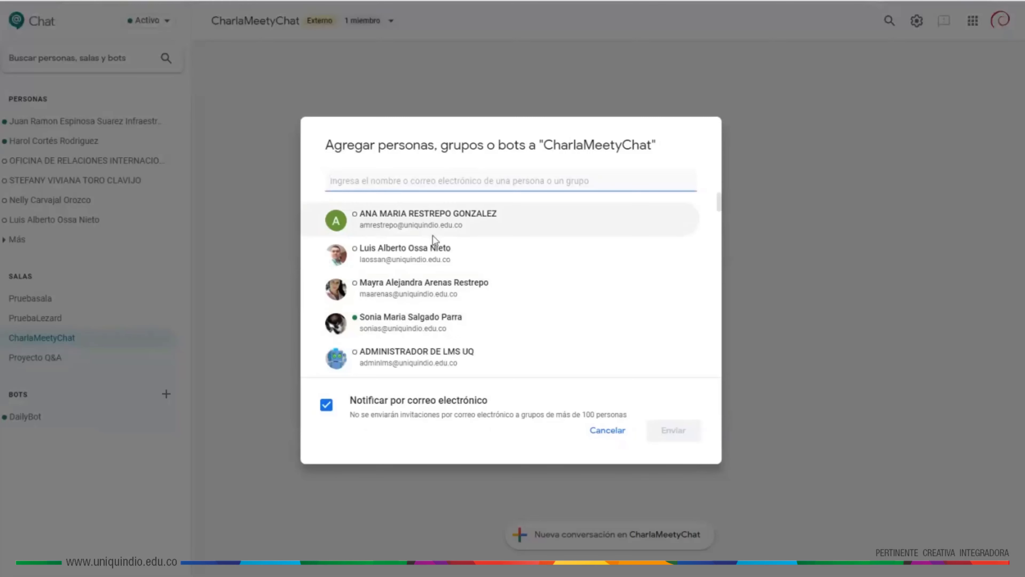
- Search for the external user by name, send the room invitation and confirm it
scroll(434, 258, down, 3)
scroll(444, 335, down, 8)
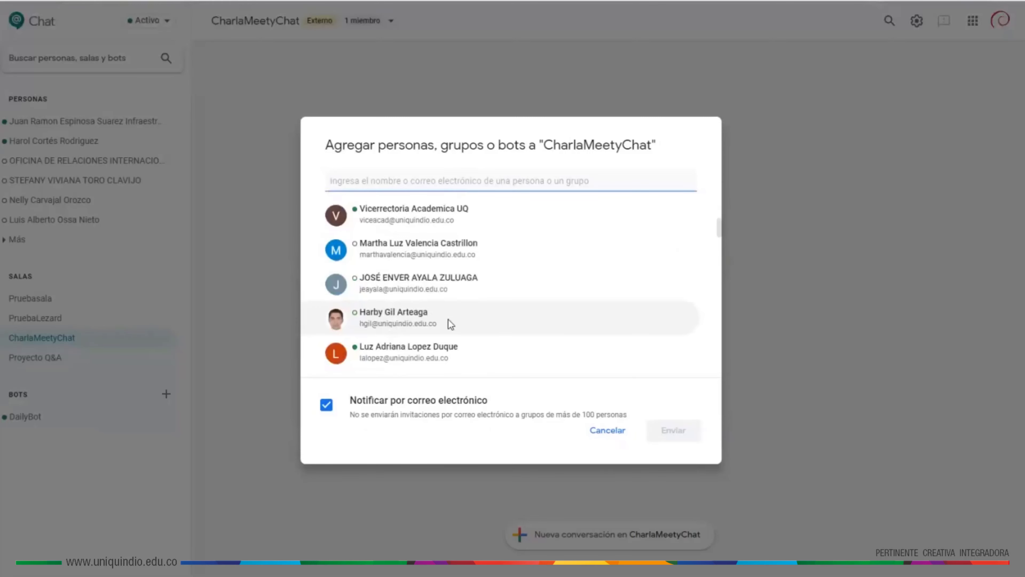
scroll(455, 318, up, 10)
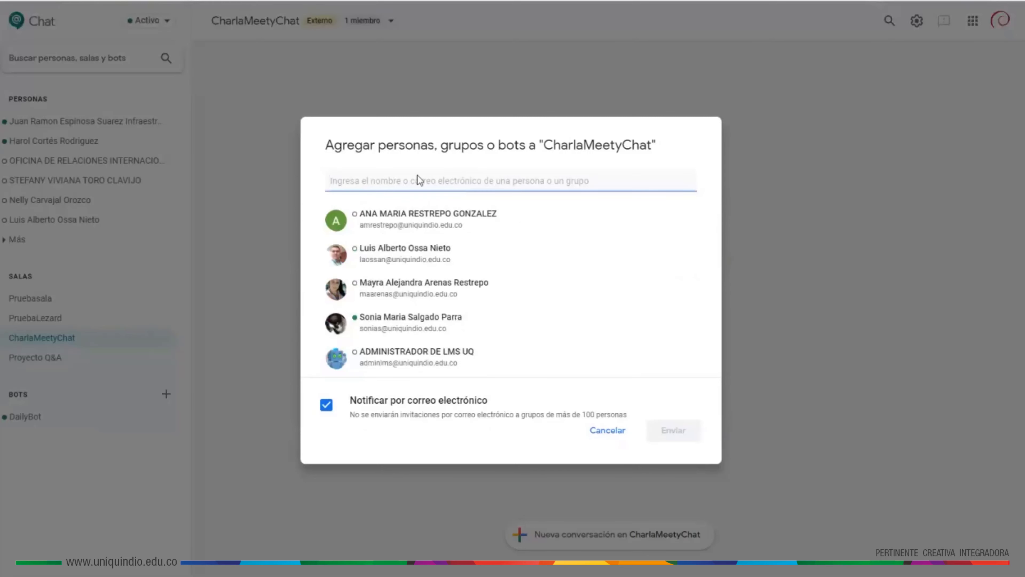
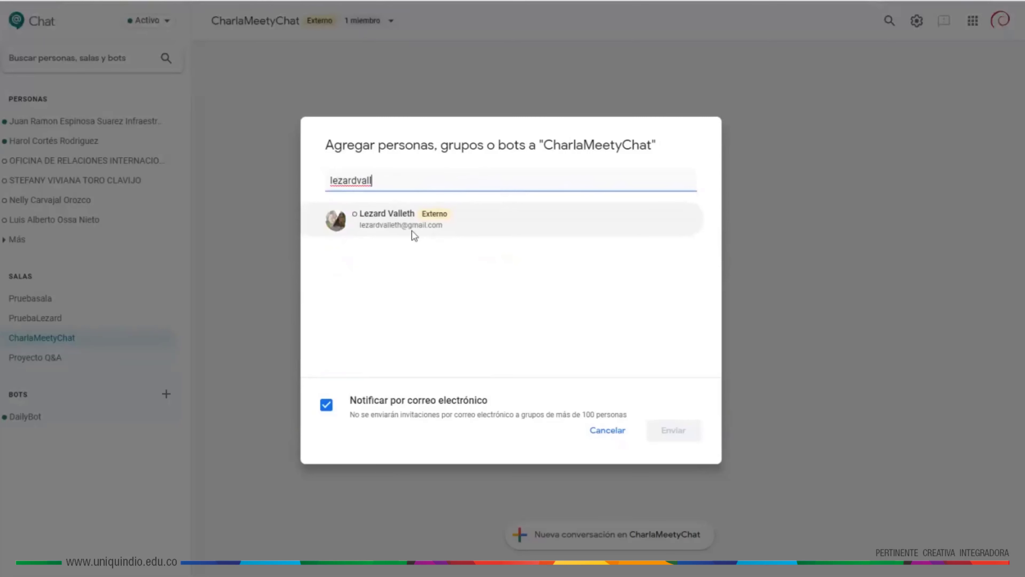
mouse_move(413, 231)
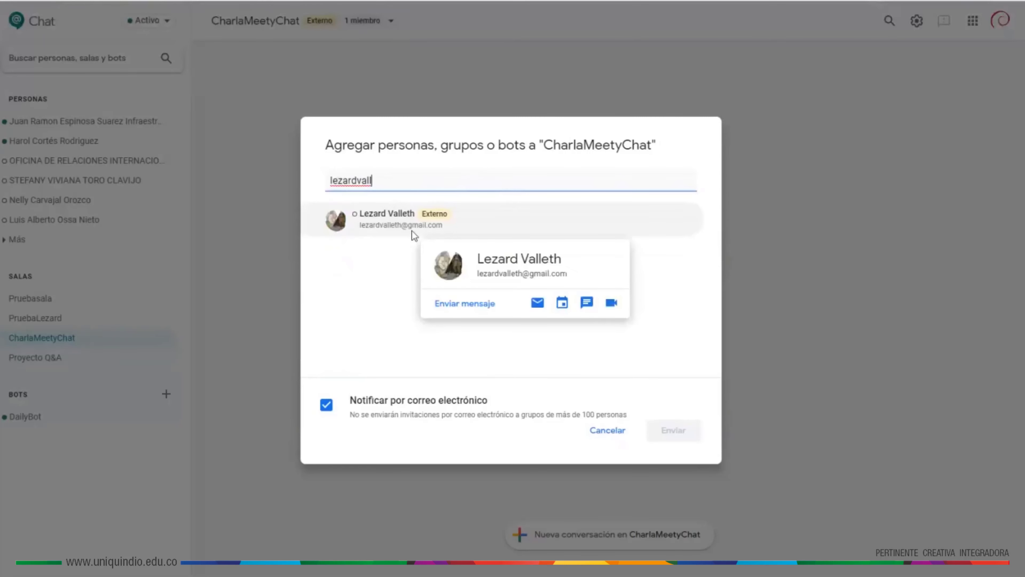
key(Return)
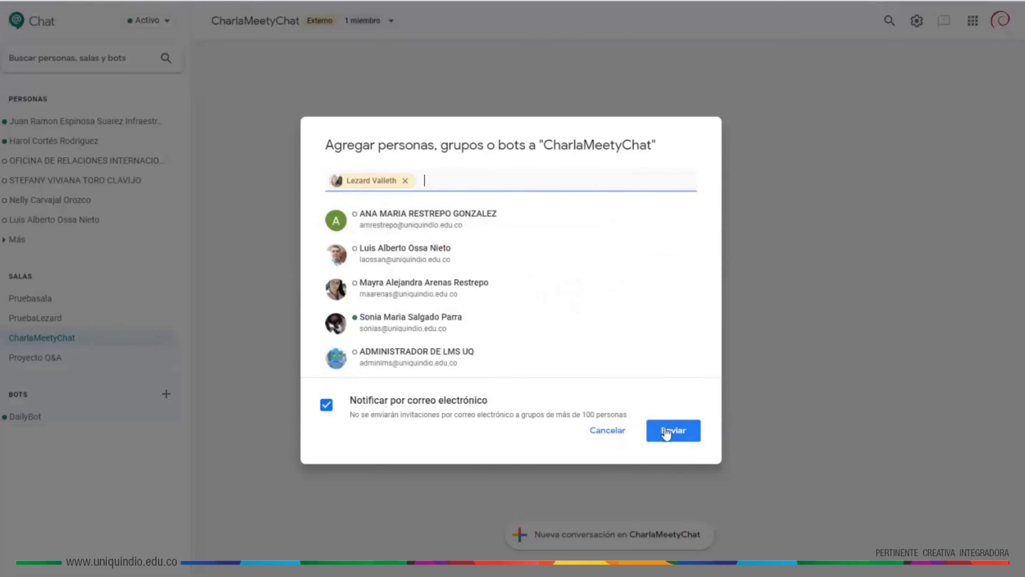
click(674, 430)
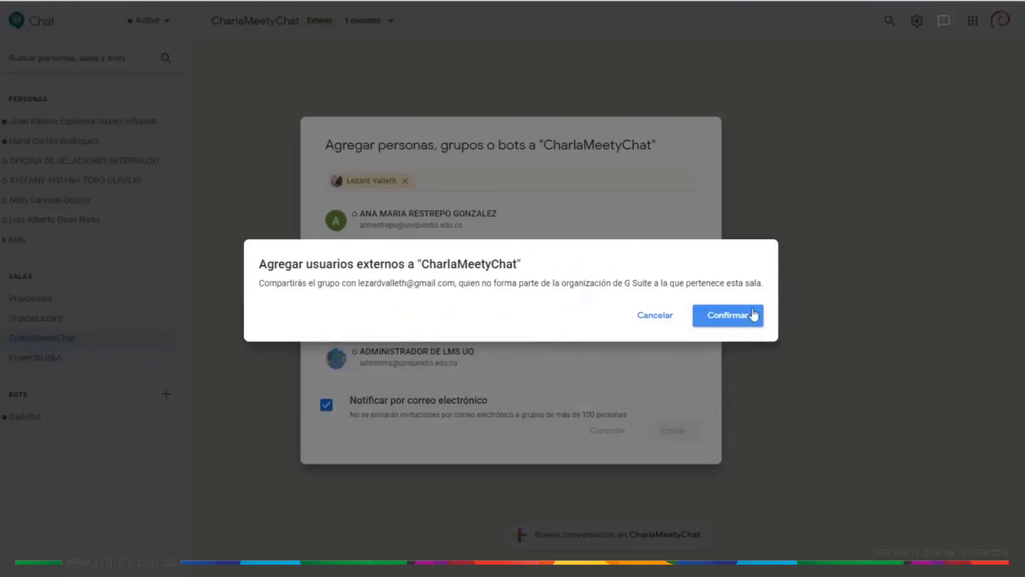
click(733, 319)
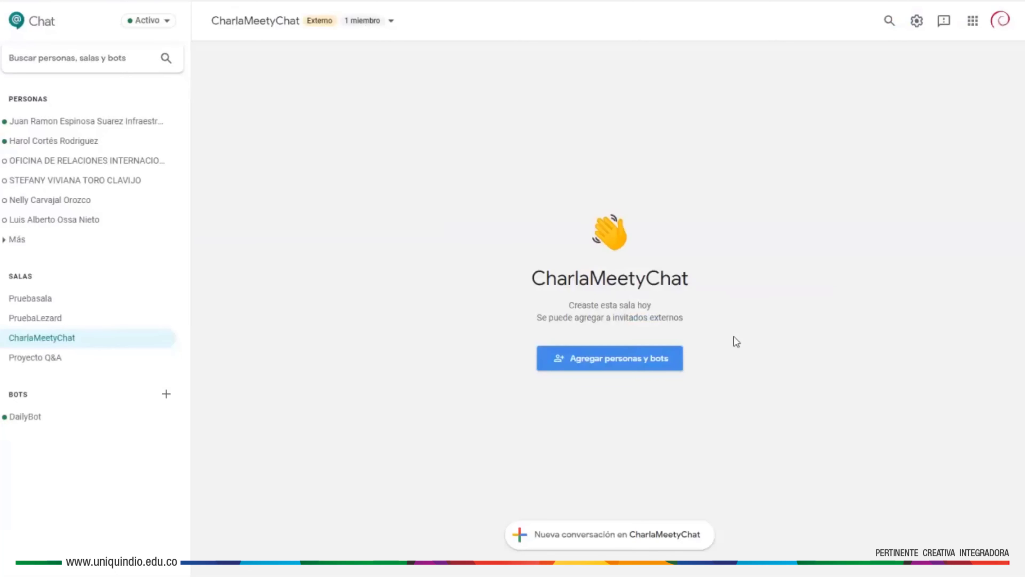
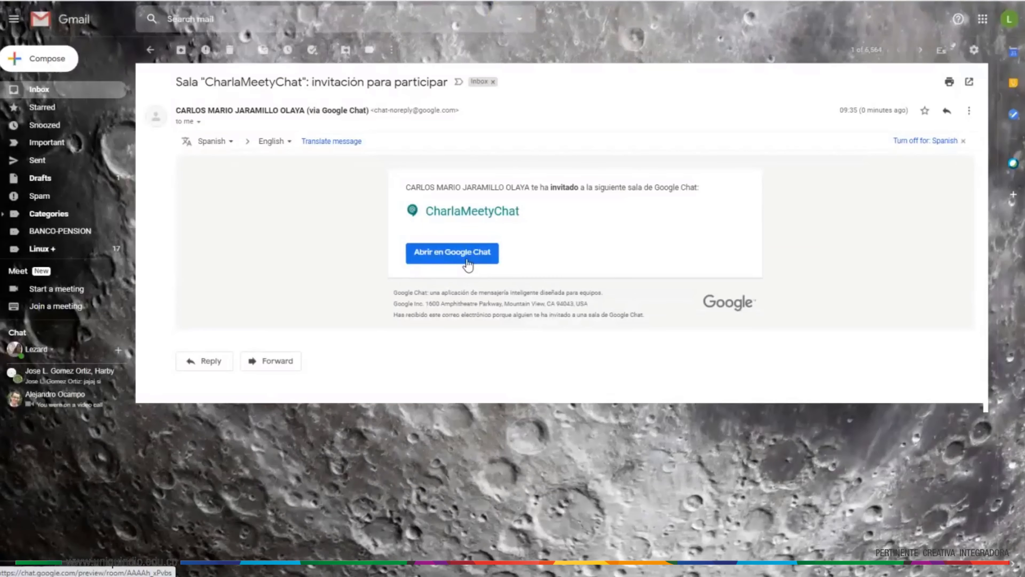
- Follow the CharlaMeetyChat invitation email's 'Abrir en Google Chat' link
click(467, 262)
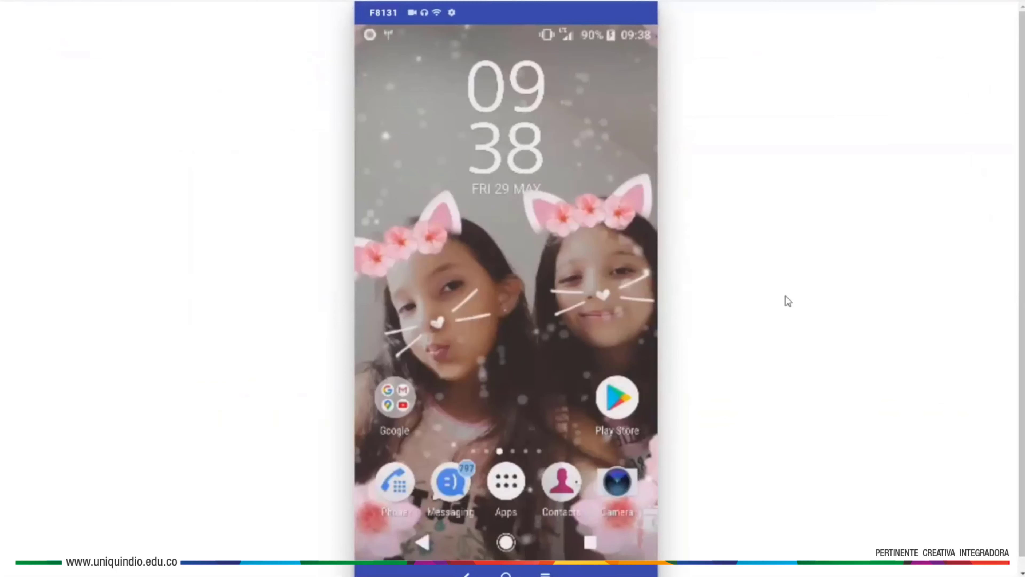
- Browse the phone's app drawer, then launch Gmail from the home screen's Google folder
click(508, 484)
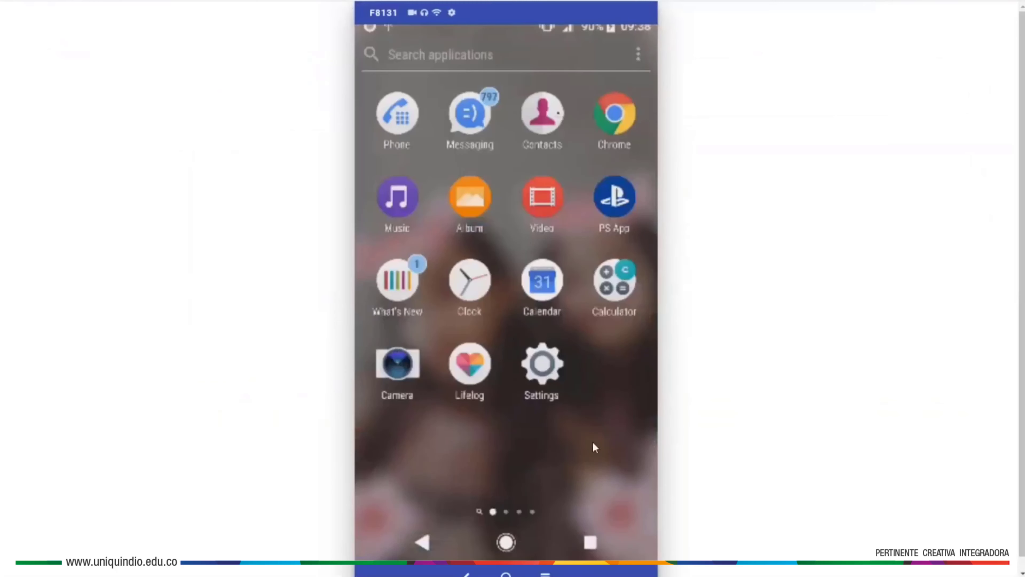
scroll(503, 407, down, 1)
scroll(476, 406, down, 1)
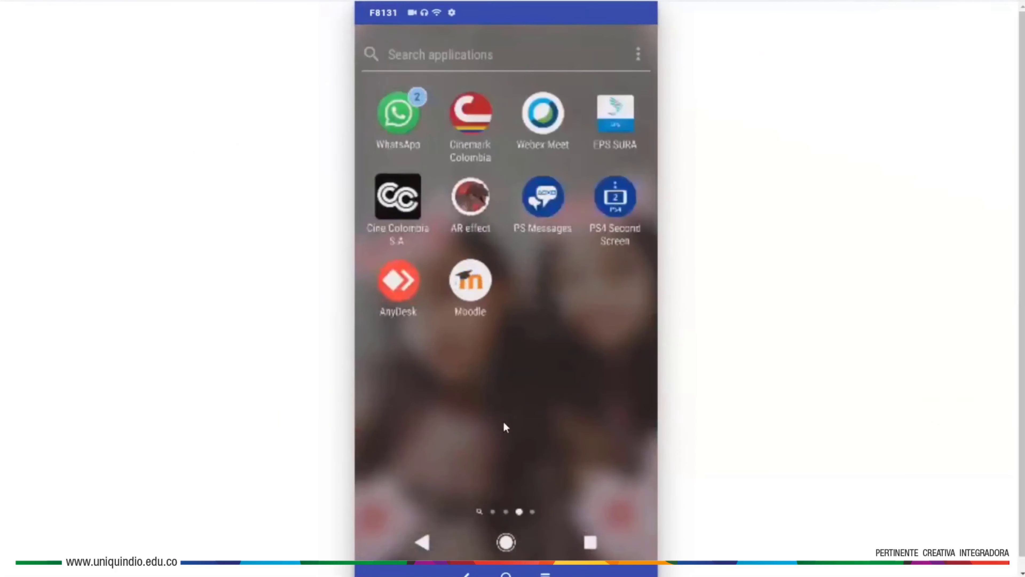
scroll(581, 396, down, 1)
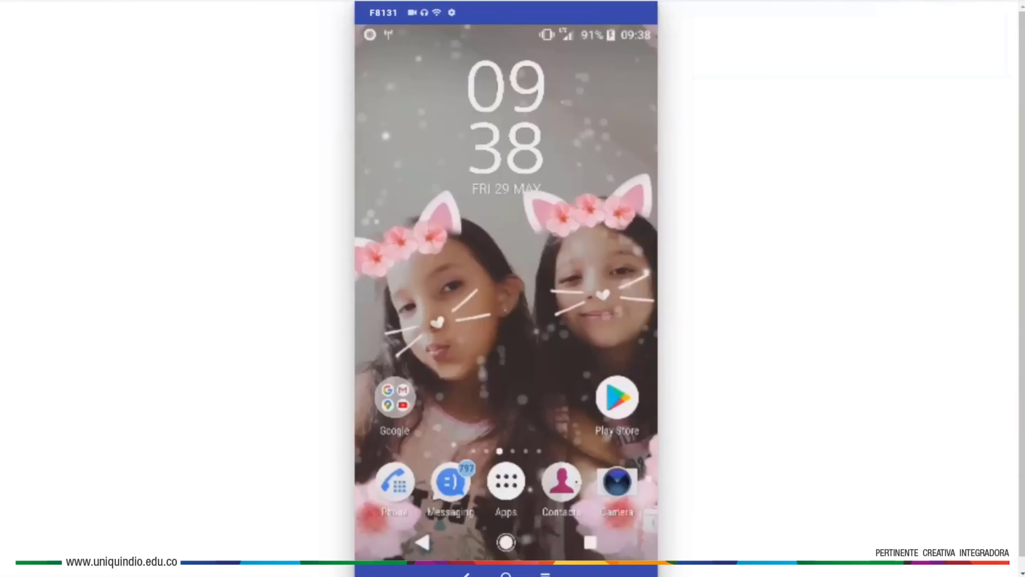
click(504, 497)
drag(608, 402, 502, 357)
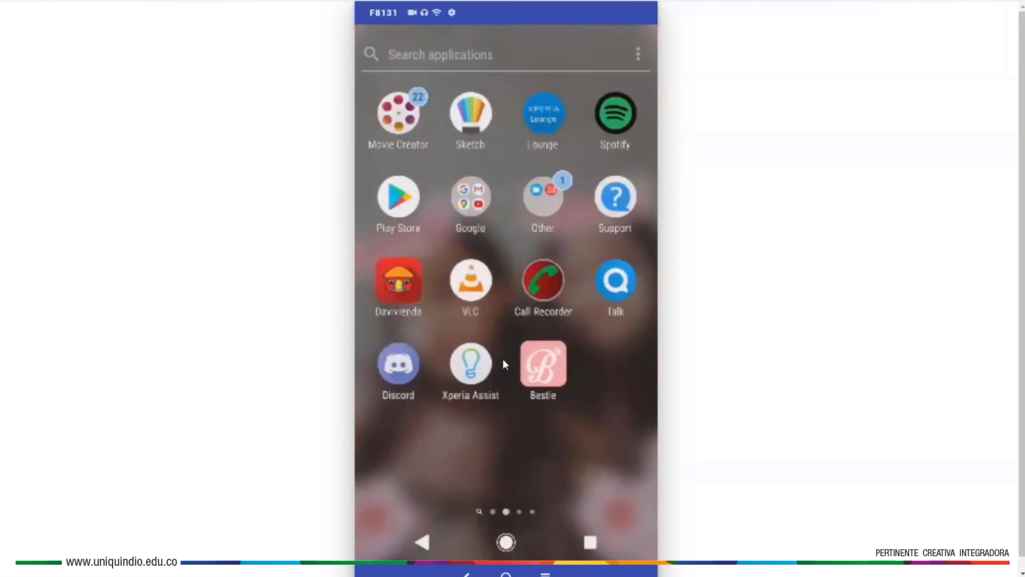
drag(585, 401, 428, 419)
drag(519, 389, 325, 339)
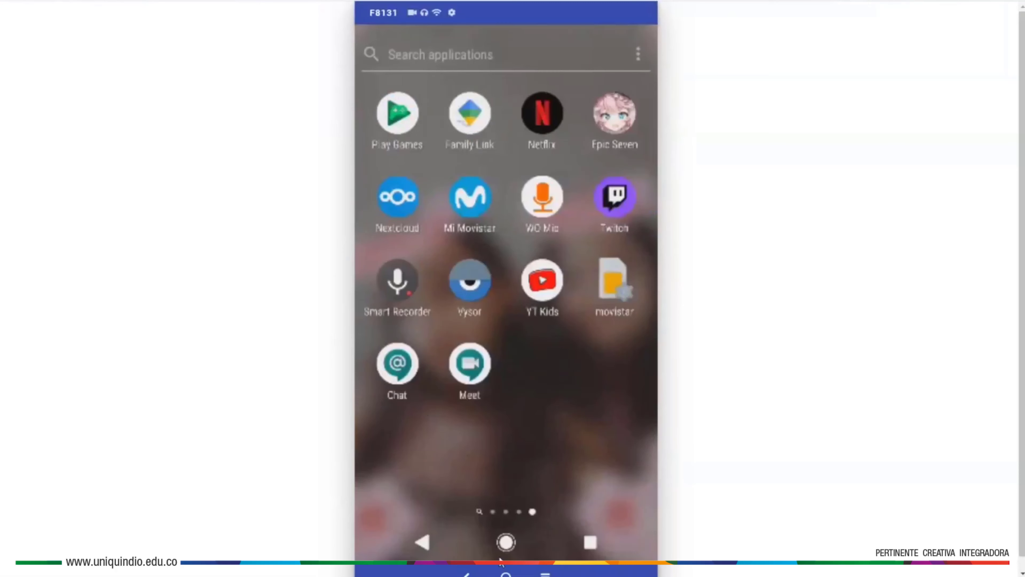
click(507, 541)
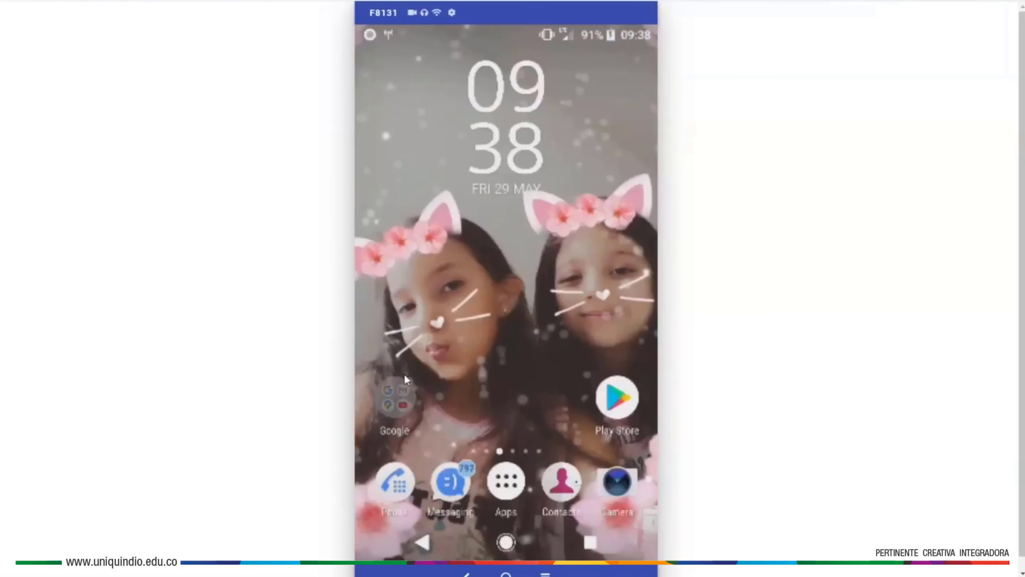
click(404, 376)
click(476, 222)
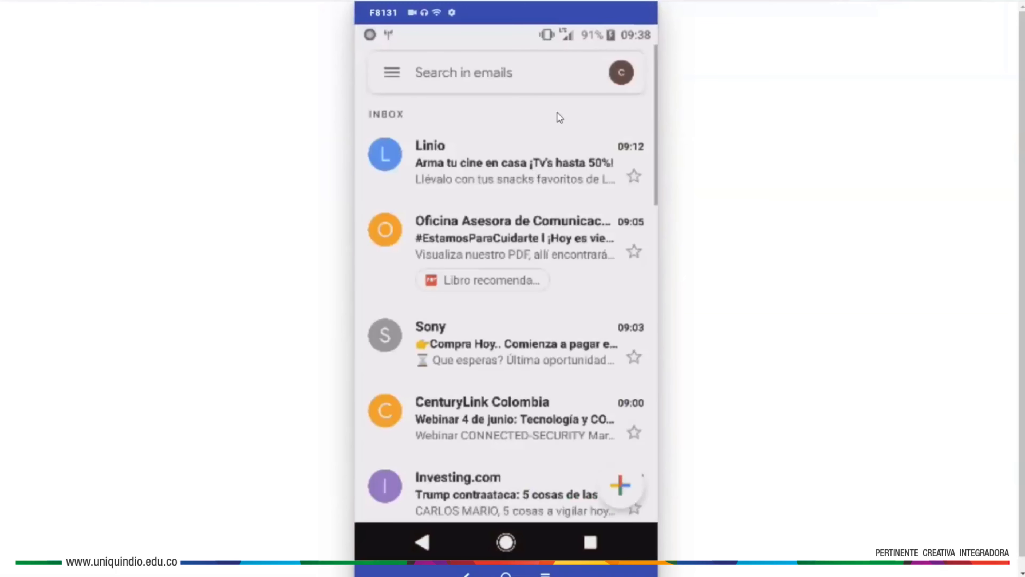
- Switch phone Gmail to the second account and open the invitation in Chat 'Just once'
click(629, 74)
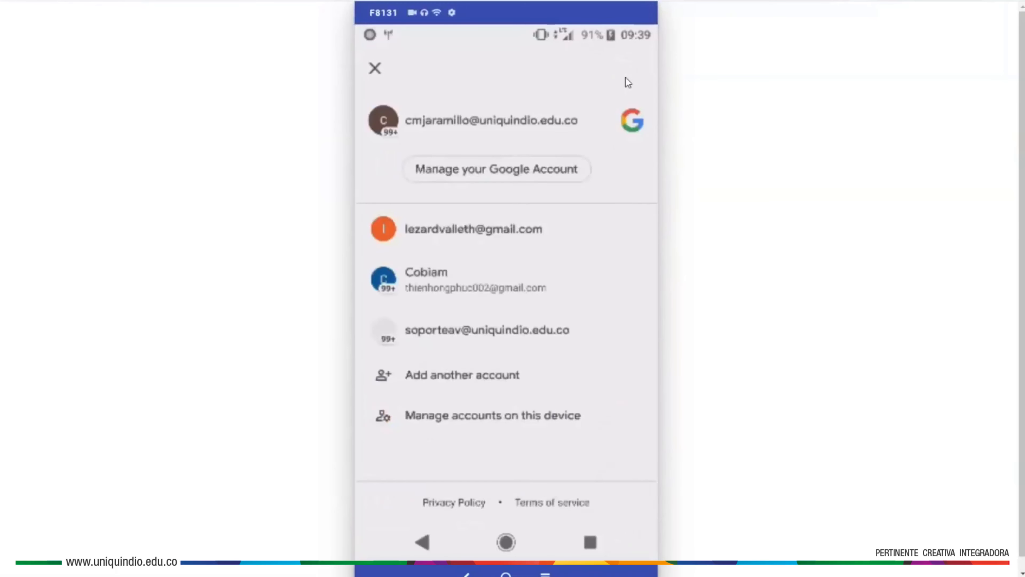
click(484, 227)
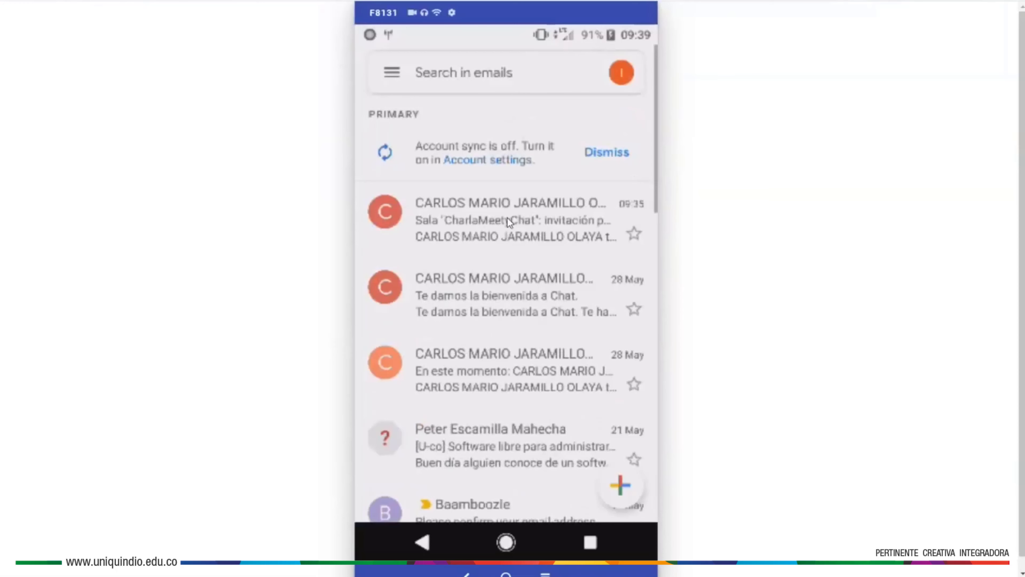
click(507, 217)
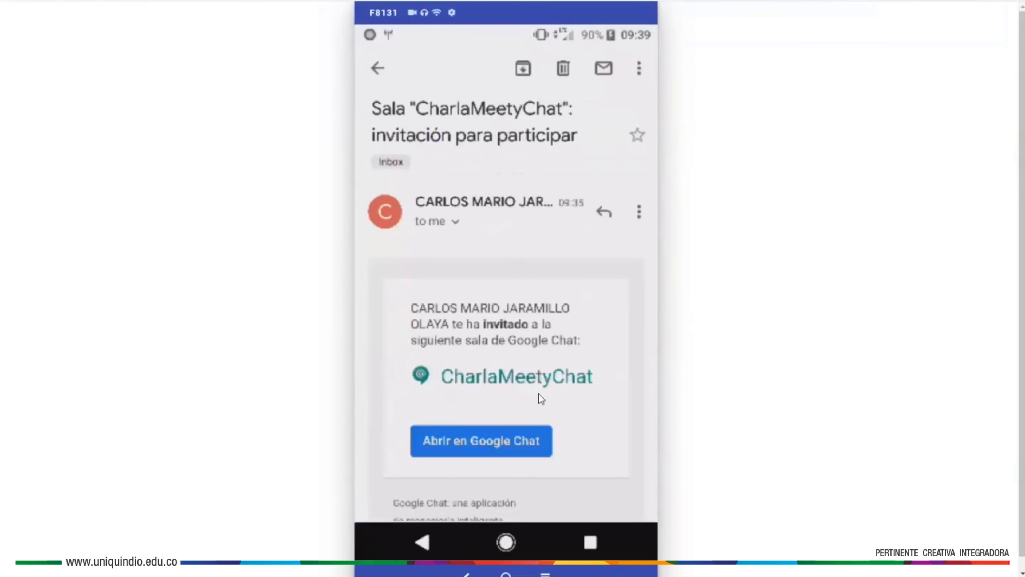
drag(539, 393, 551, 270)
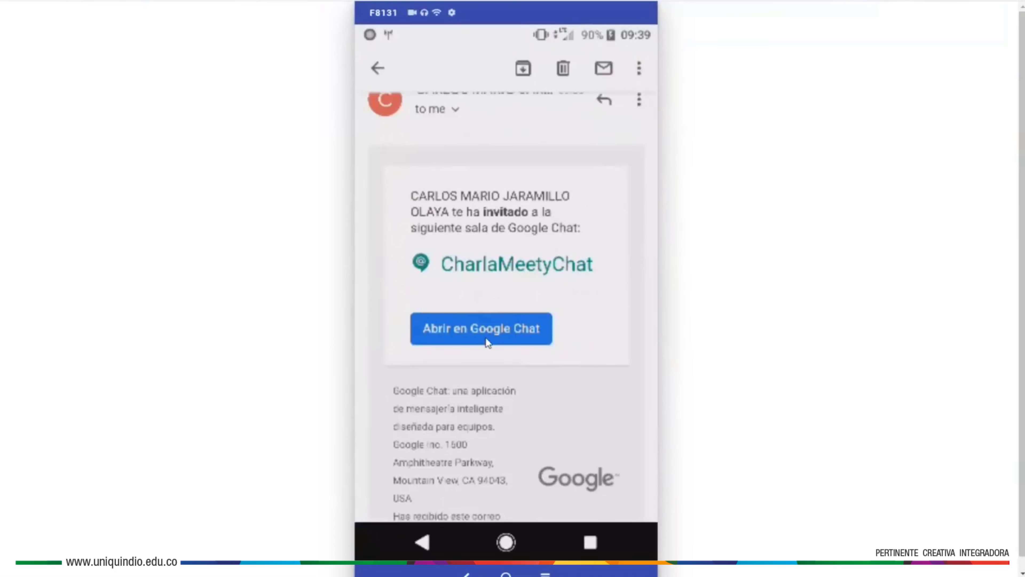
click(485, 340)
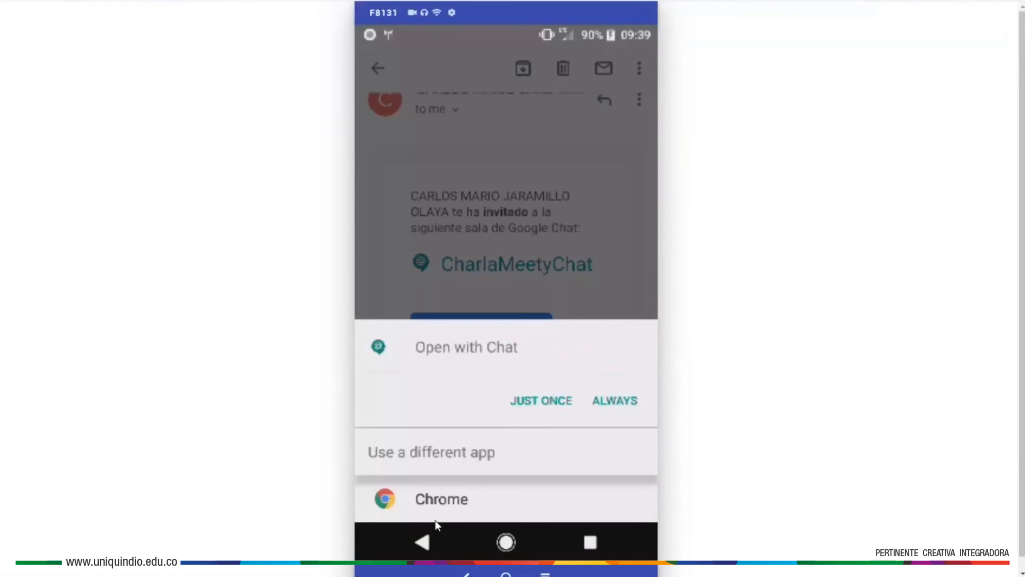
click(548, 403)
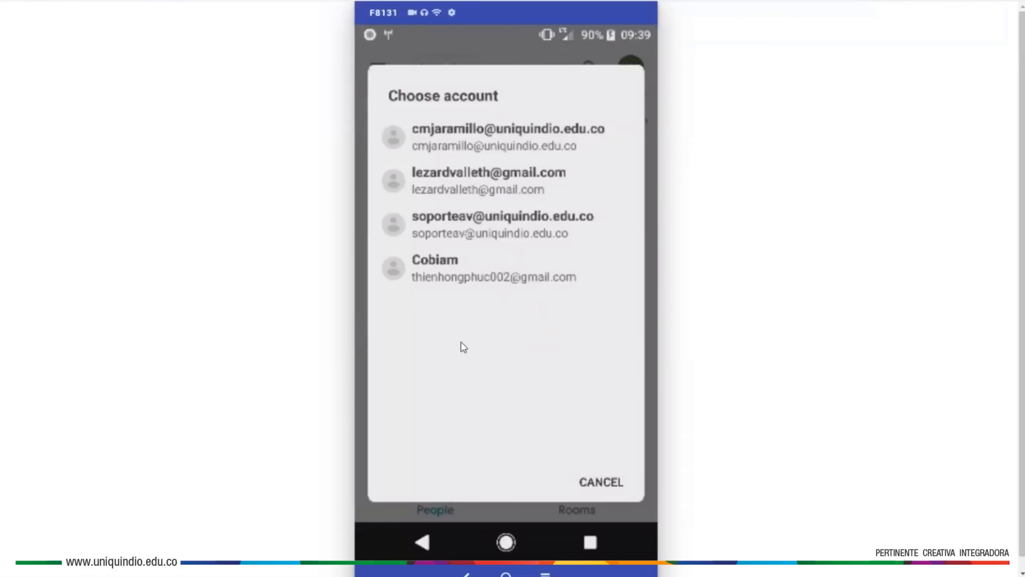
- Choose the second account and join the CharlaMeetyChat room on the phone
click(507, 176)
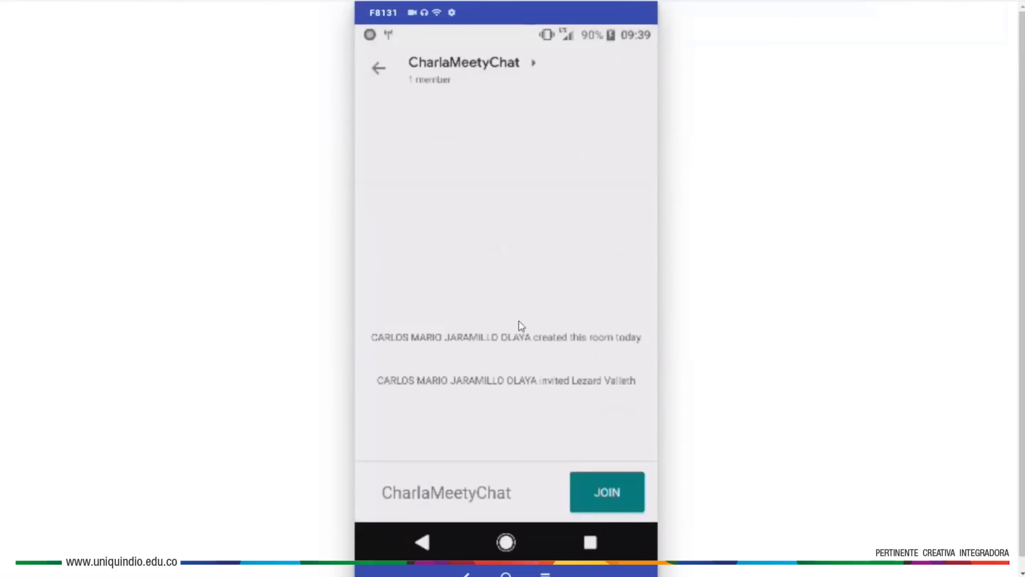
click(601, 500)
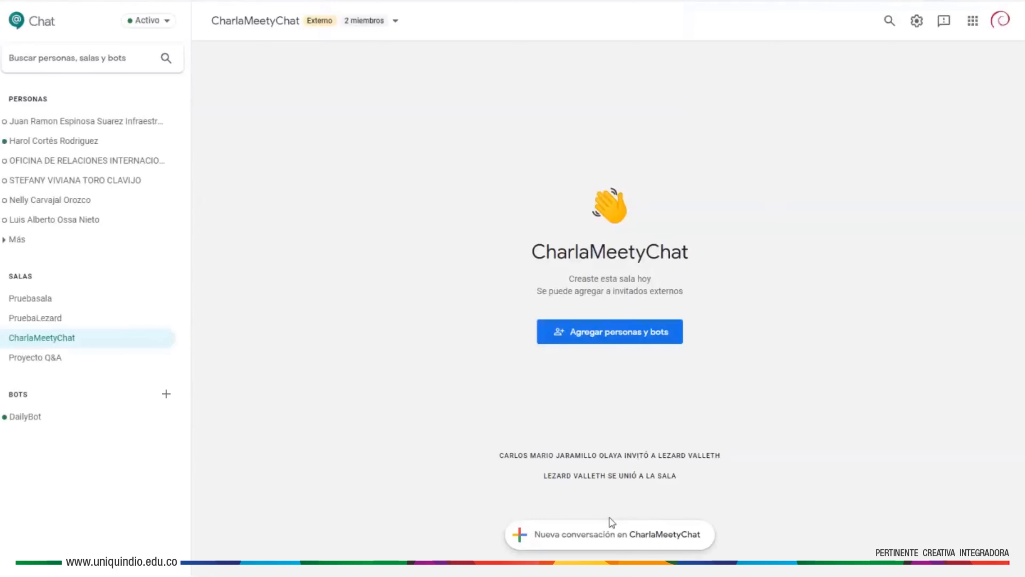
- Post a 'hola' greeting to the new member as a new CharlaMeetyChat conversation
click(599, 545)
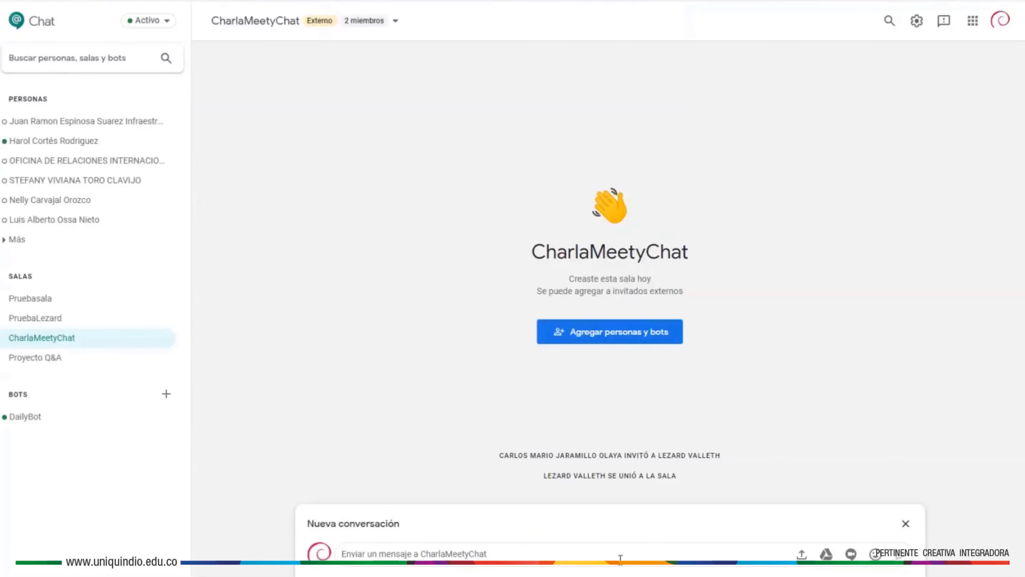
text(hola lezard)
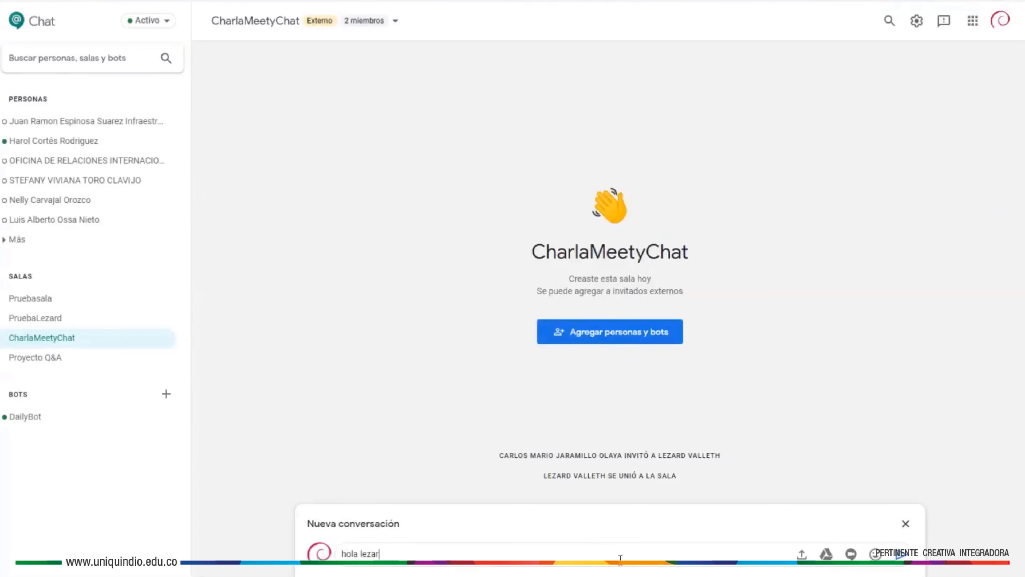
key(Return)
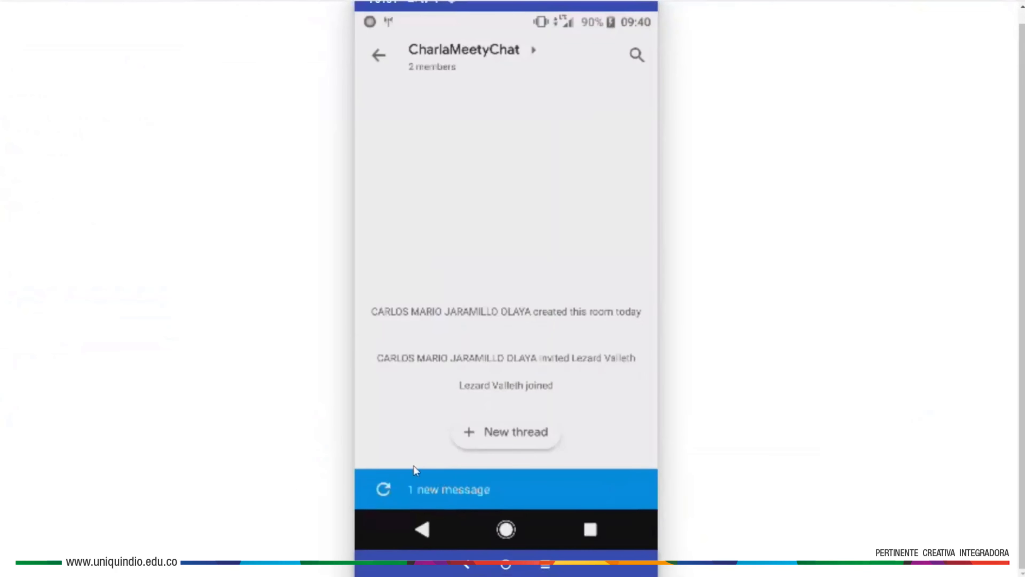
- From the phone, reply 'Estoy bien' in the greeting's thread
click(456, 490)
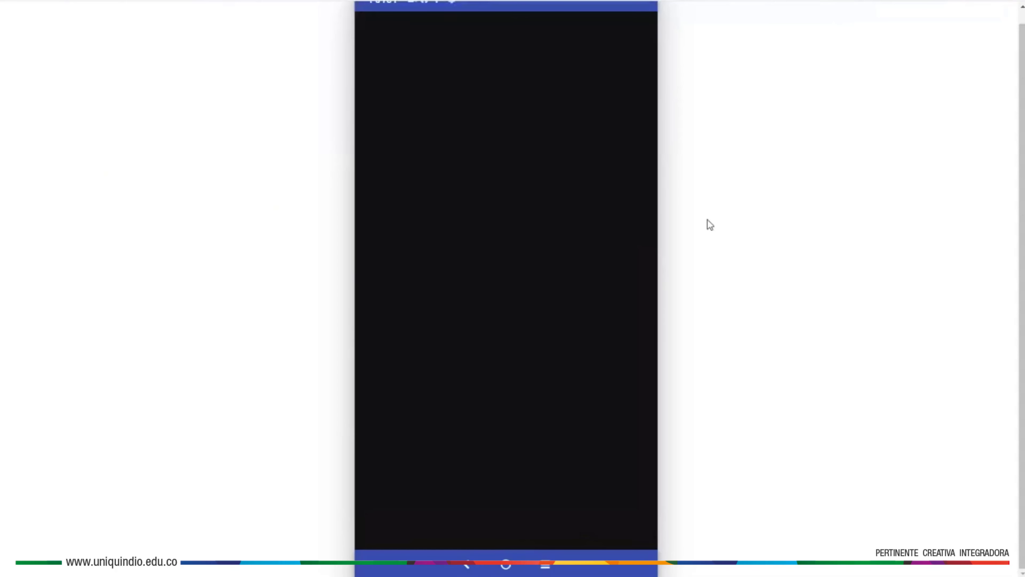
click(507, 285)
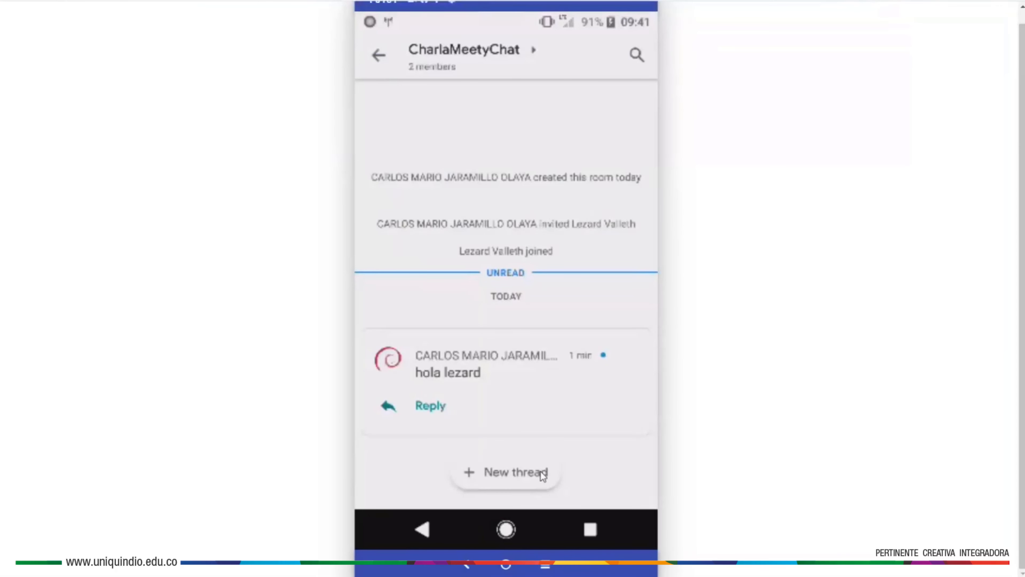
click(443, 405)
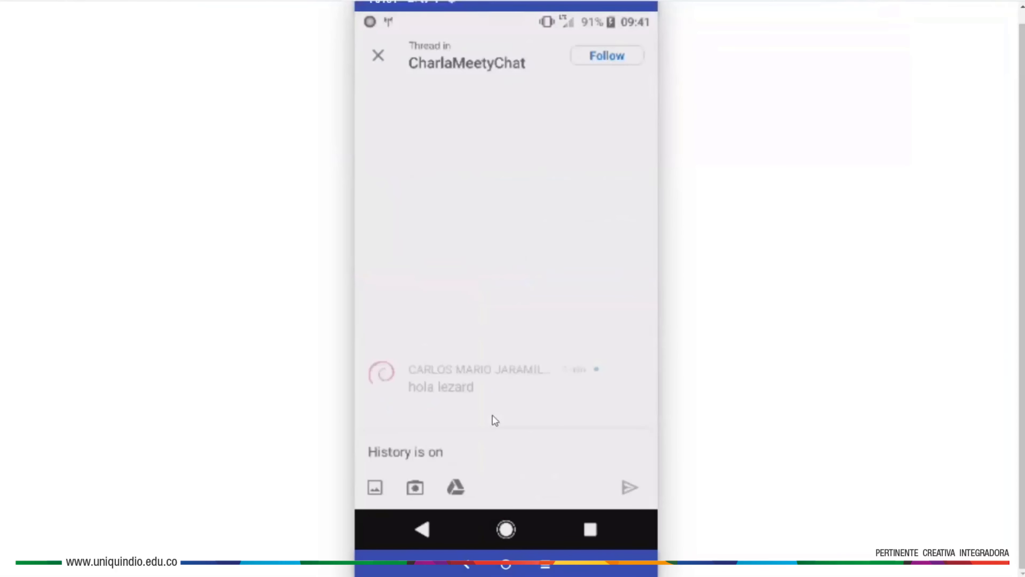
text(Estoy bien)
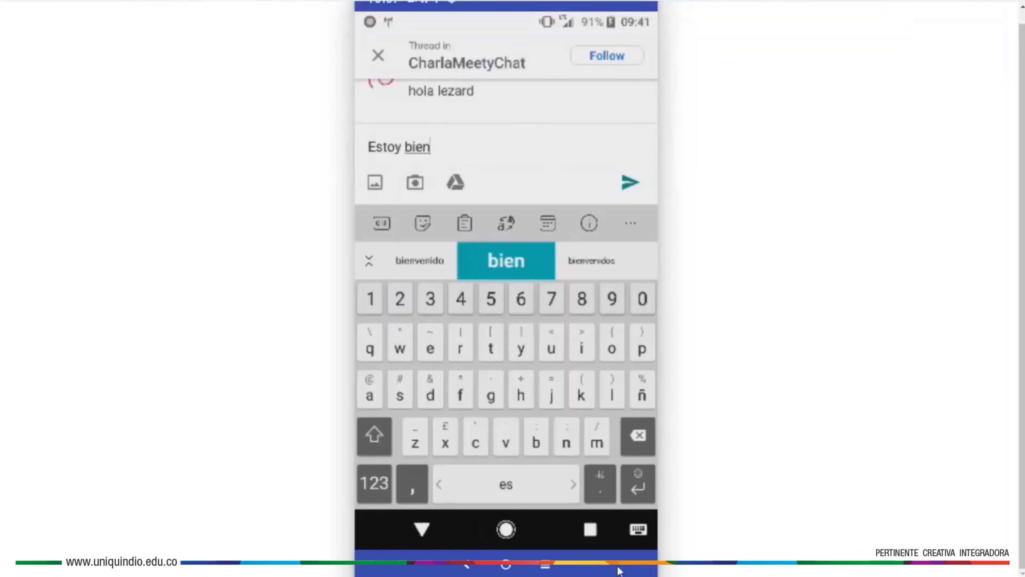
click(630, 183)
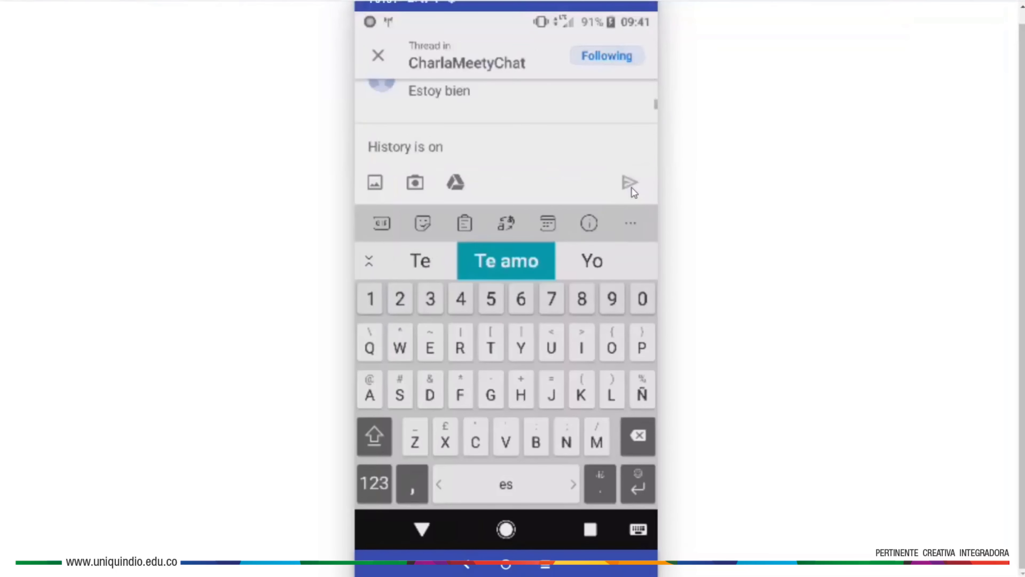
click(422, 529)
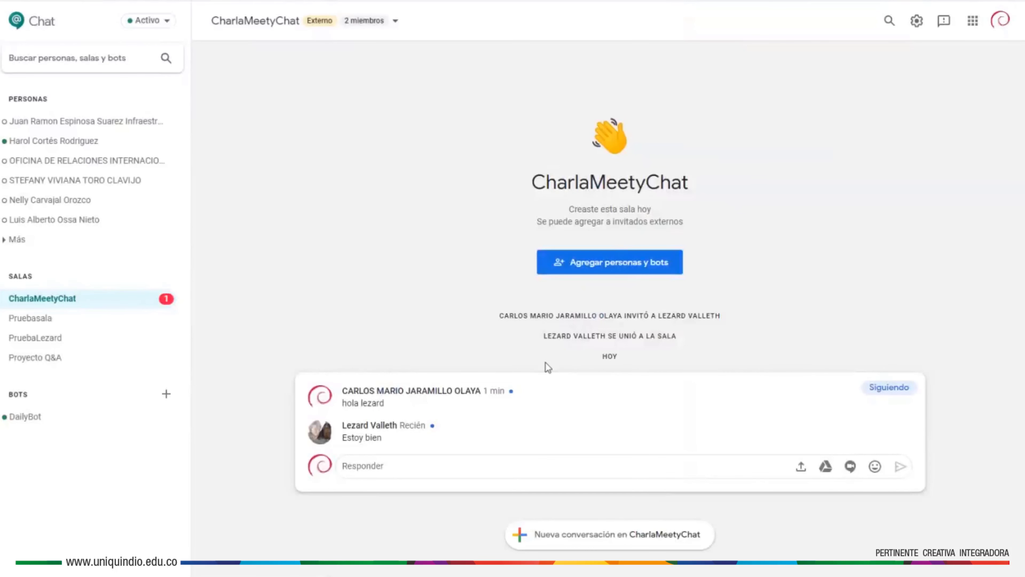
- Post 'como vamos con el proyecto' as a new CharlaMeetyChat conversation
click(481, 471)
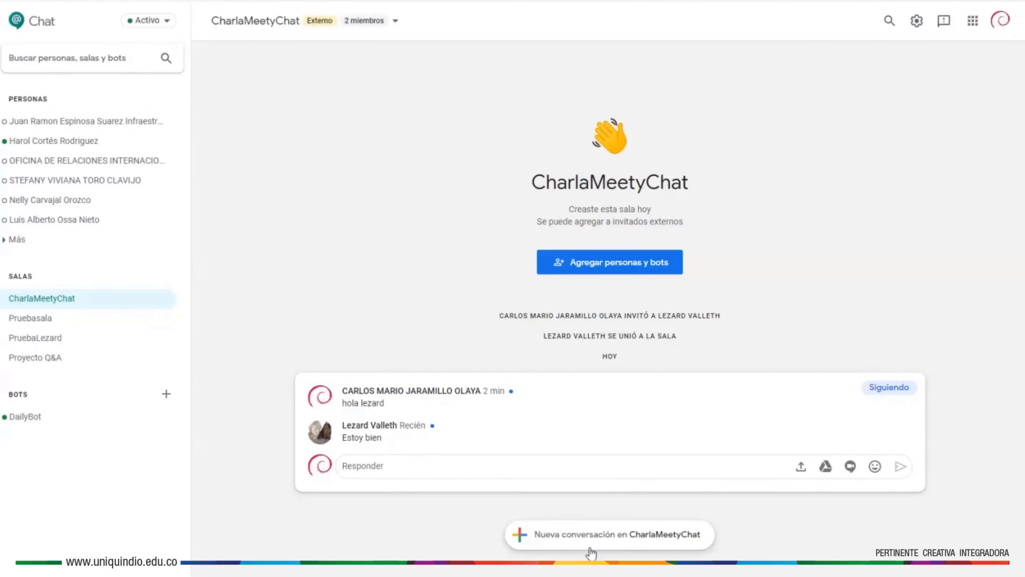
click(620, 541)
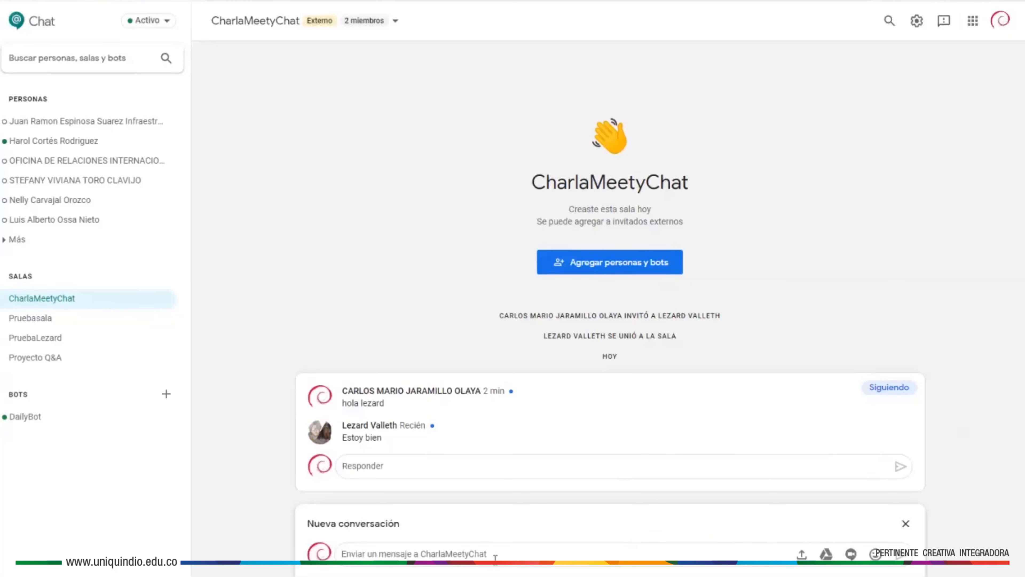
text(como vamos c)
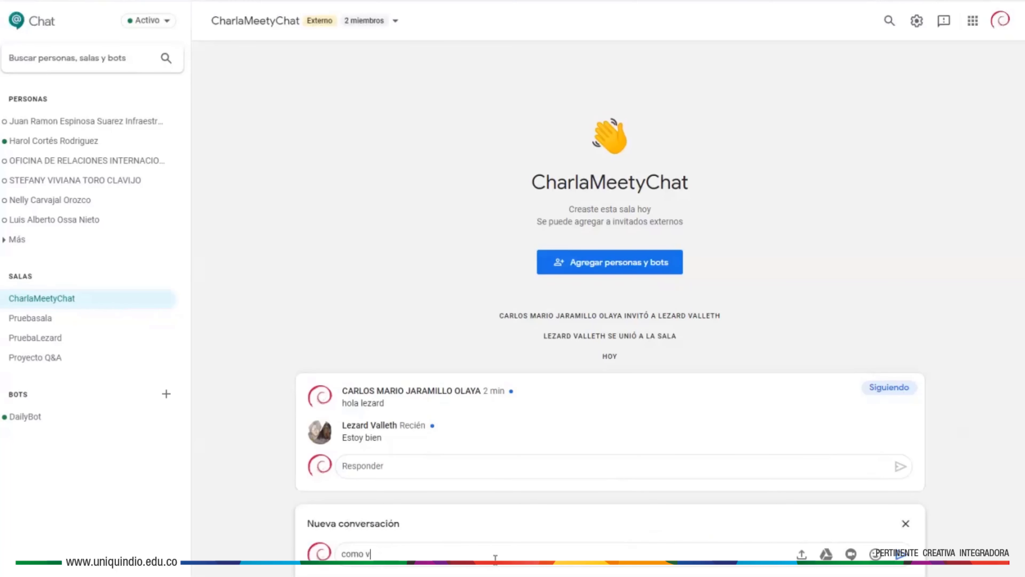
text(on el proyecto)
key(Return)
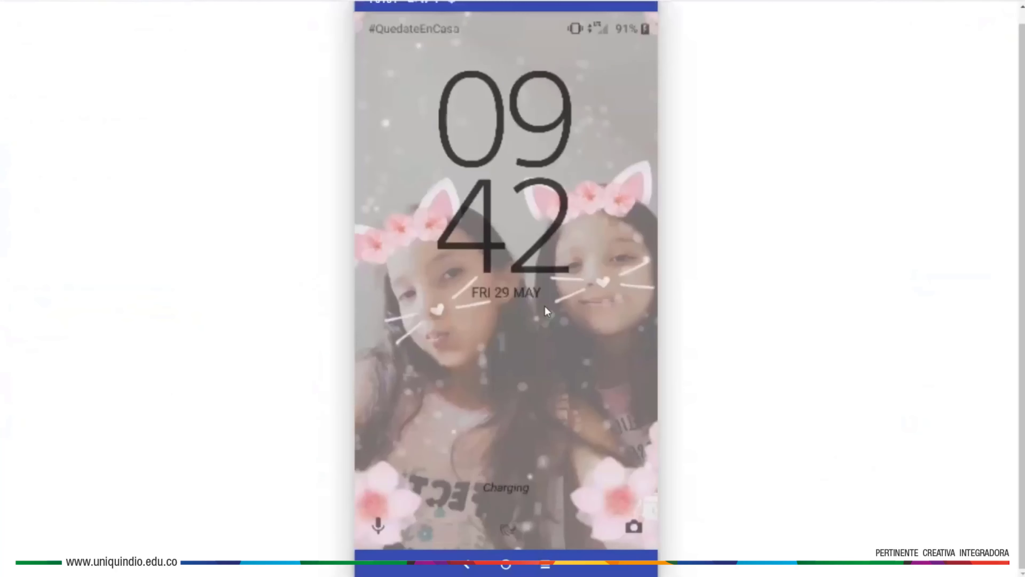
drag(589, 317, 229, 300)
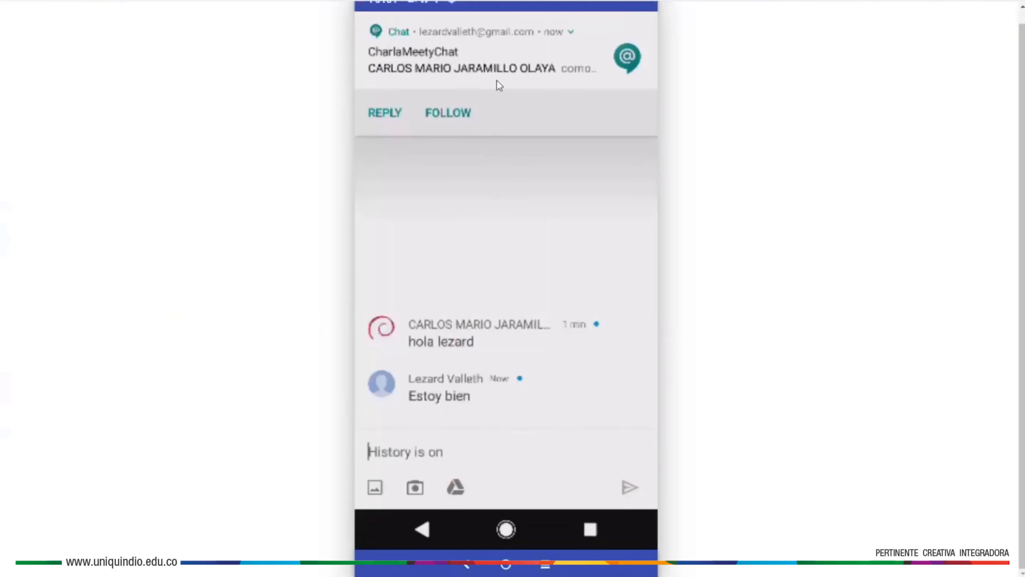
- From the phone's notification, reply 'Voy avanzando en eso' in the project thread, then close it
click(500, 55)
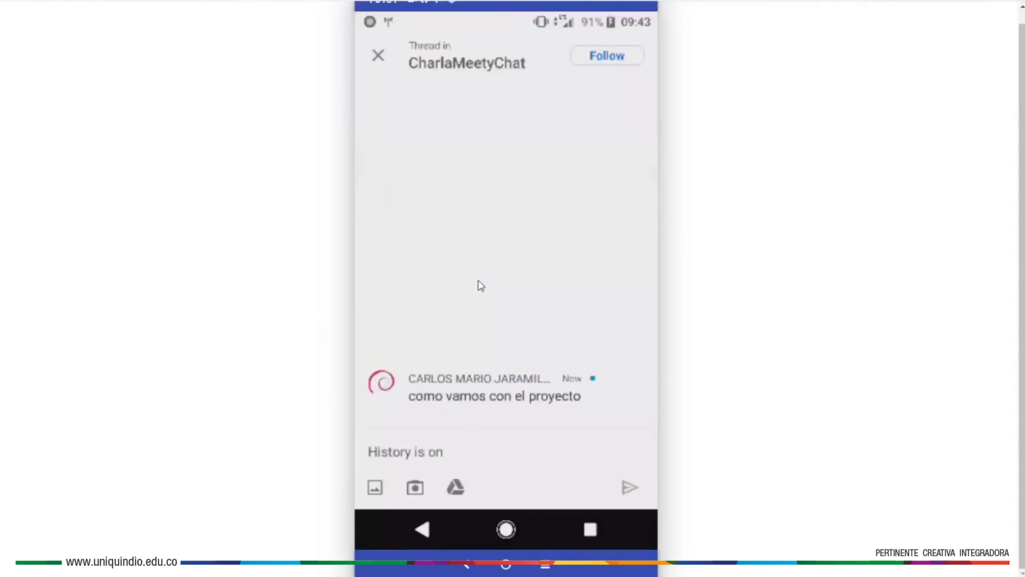
click(506, 398)
click(490, 444)
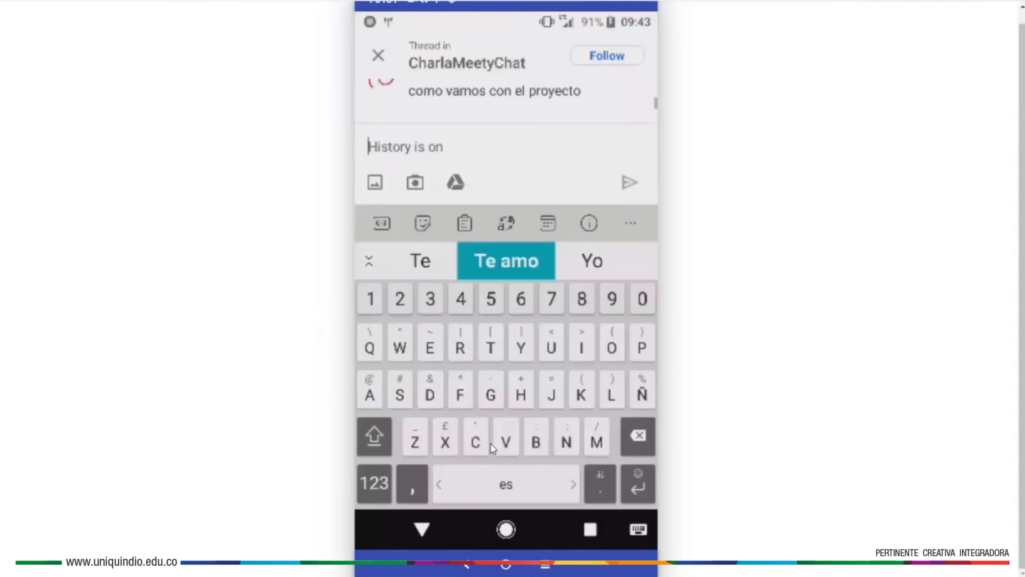
text(Voy avanzando en eso)
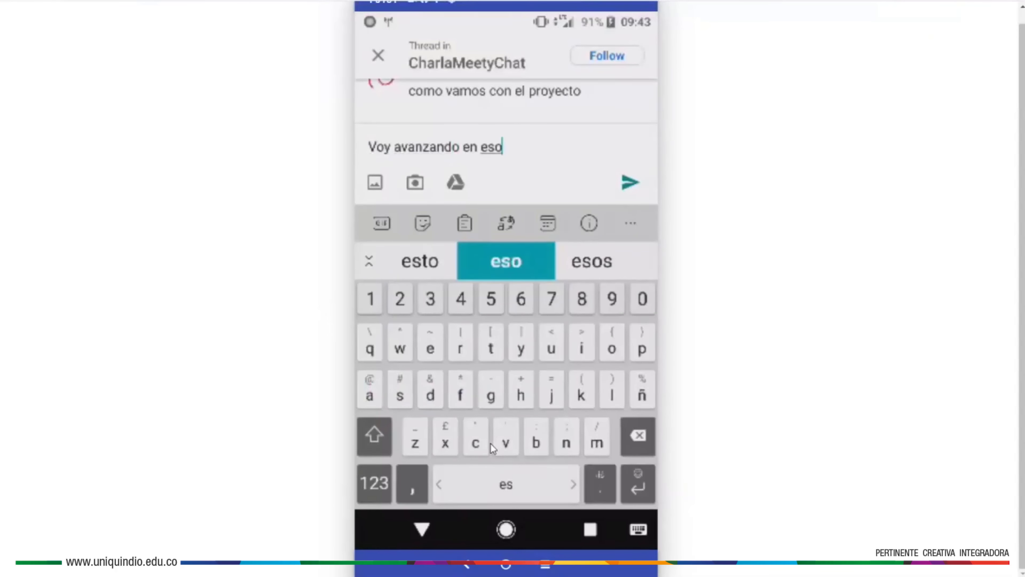
click(630, 184)
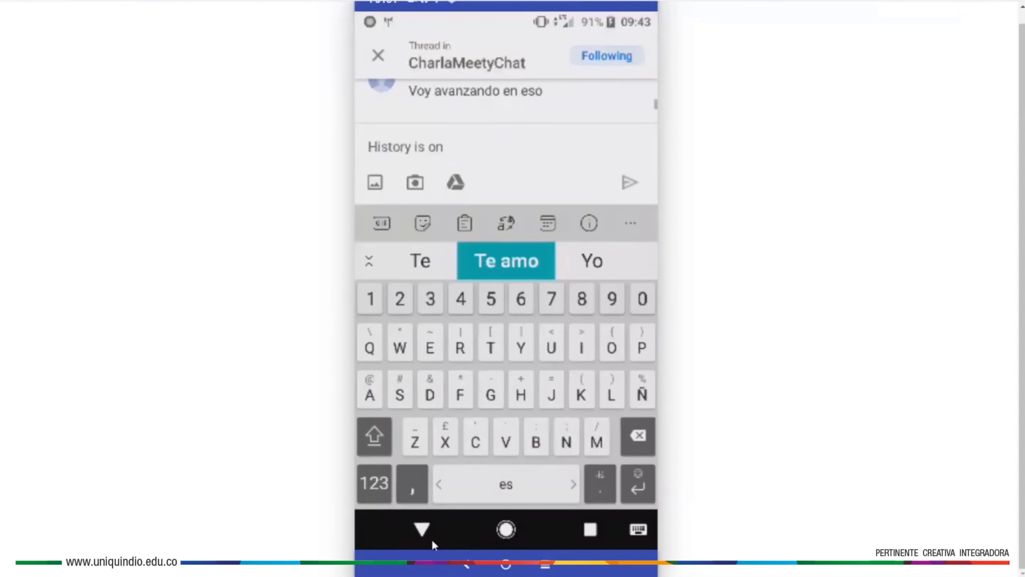
click(423, 529)
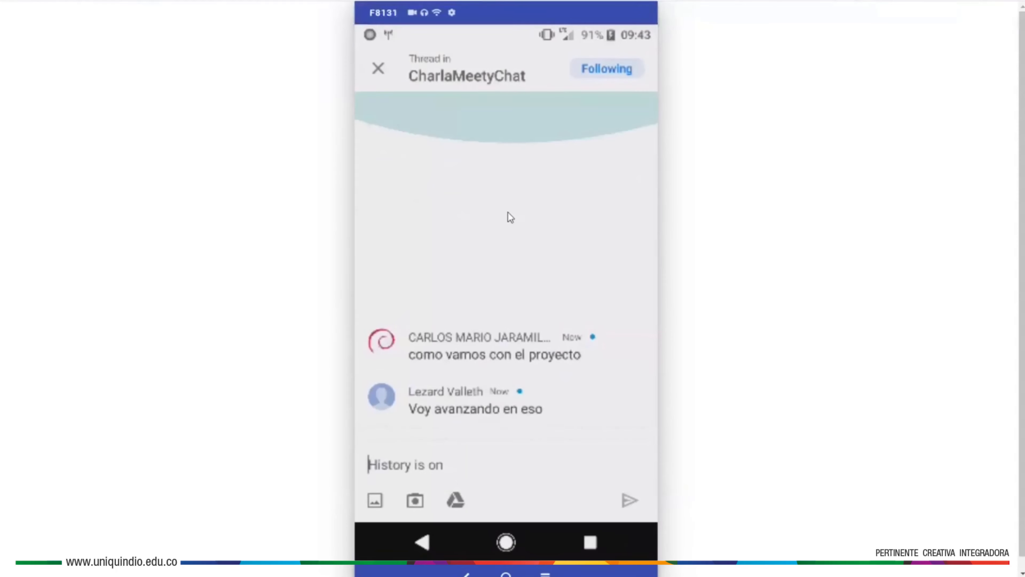
click(378, 67)
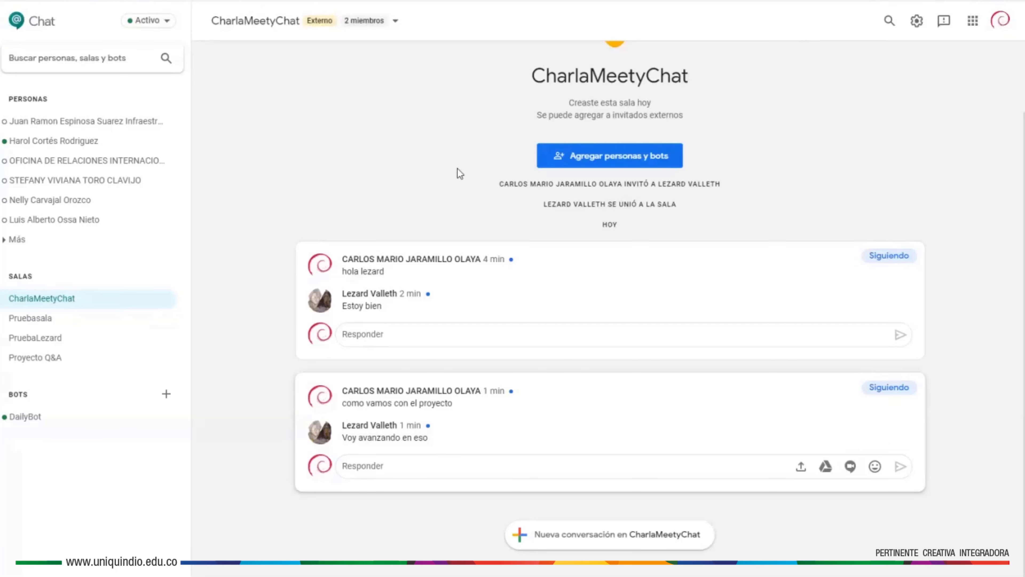
- Open the CharlaMeetyChat dropdown beside '2 miembros' in the room header
mouse_move(310, 23)
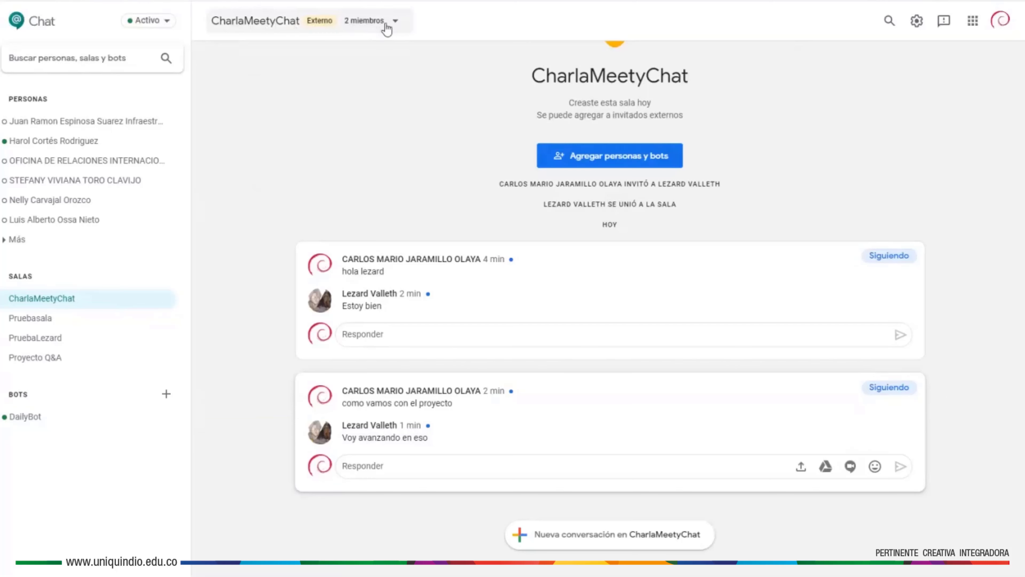
click(396, 23)
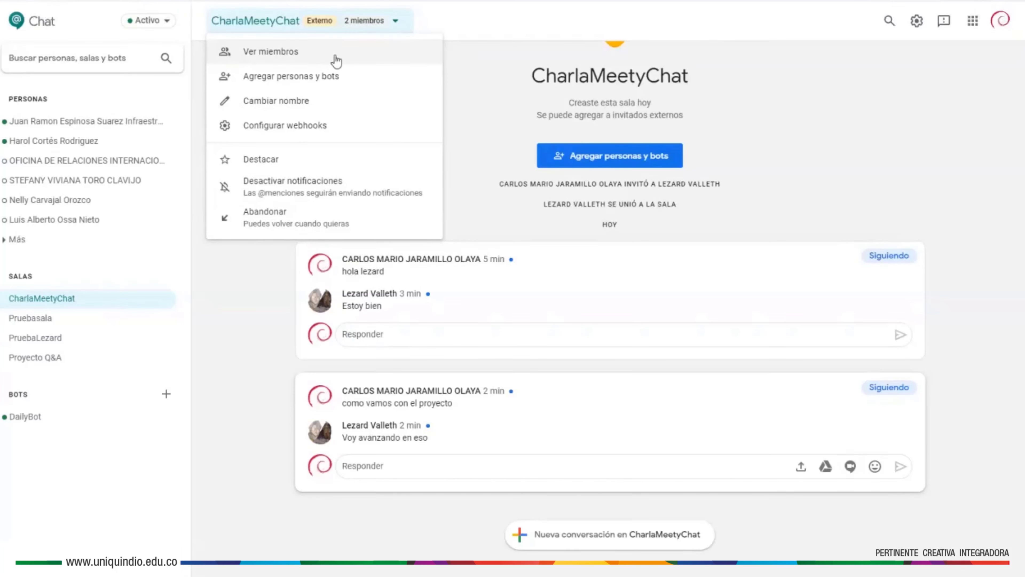
click(273, 51)
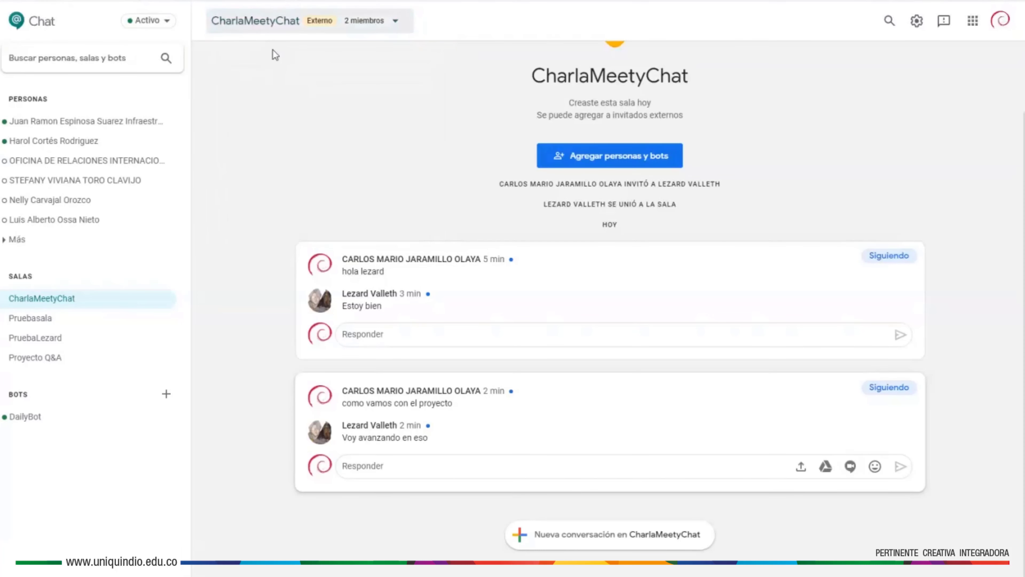
mouse_move(433, 280)
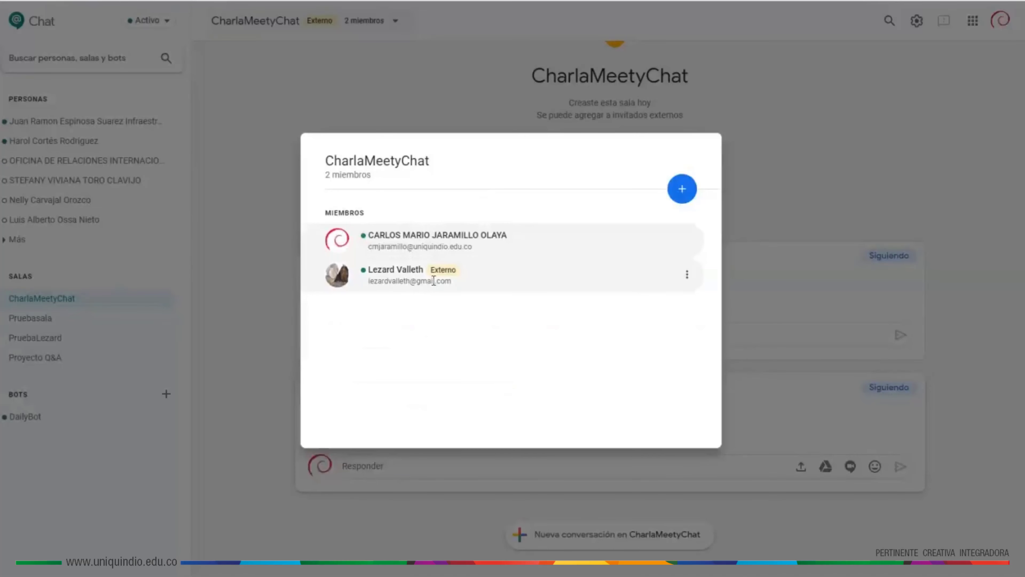
click(679, 191)
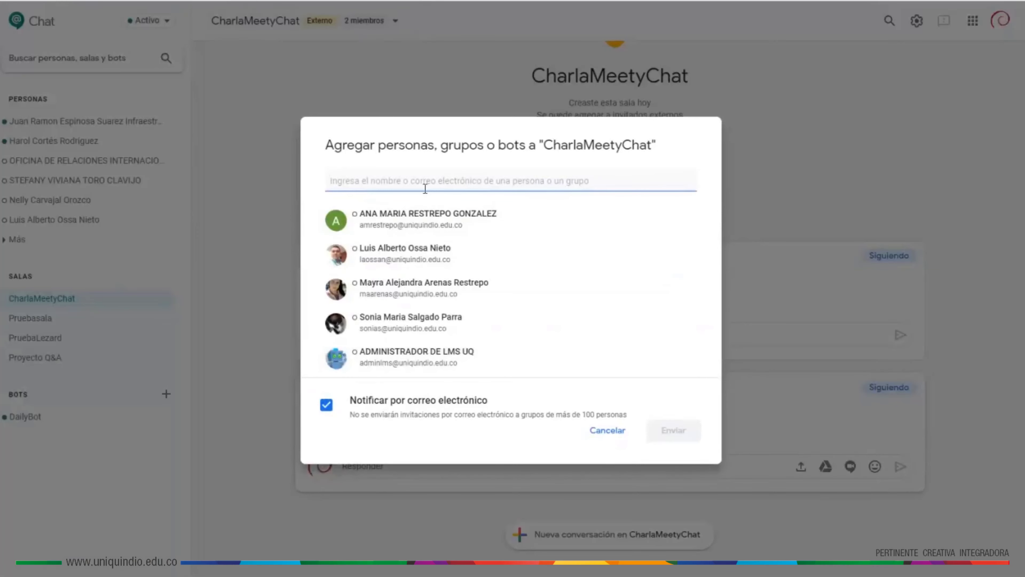
click(601, 429)
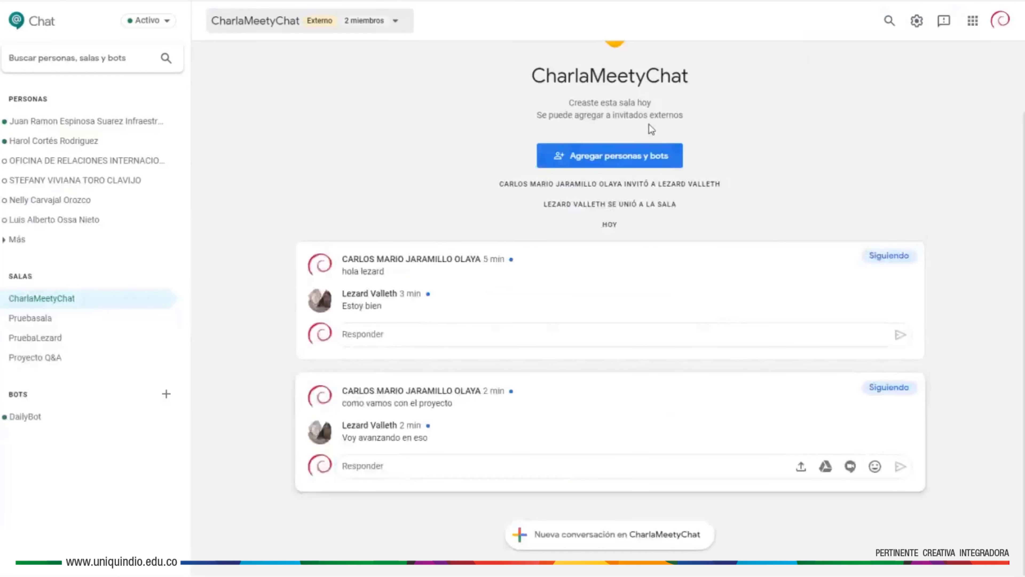
click(394, 26)
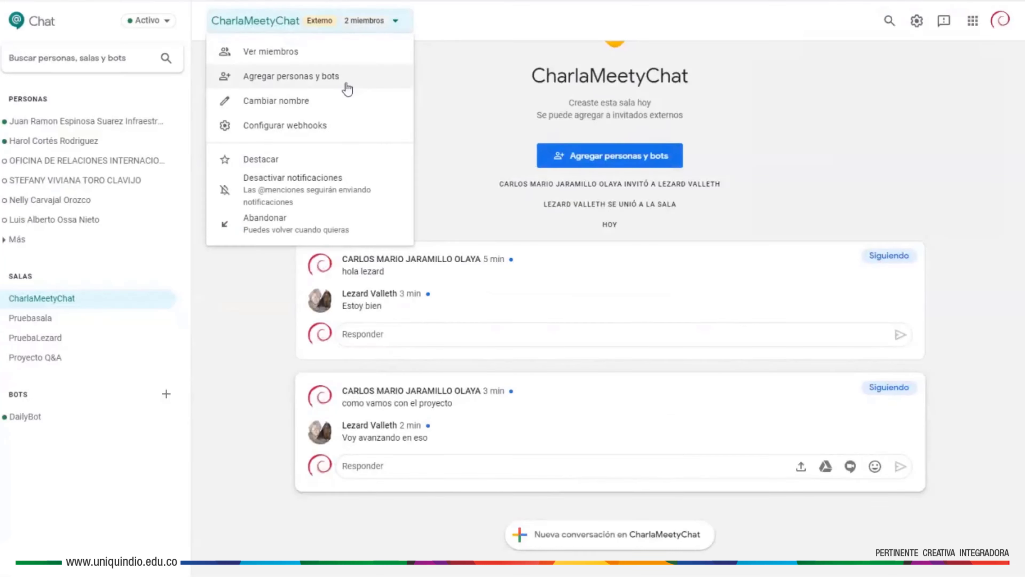
click(315, 103)
click(573, 332)
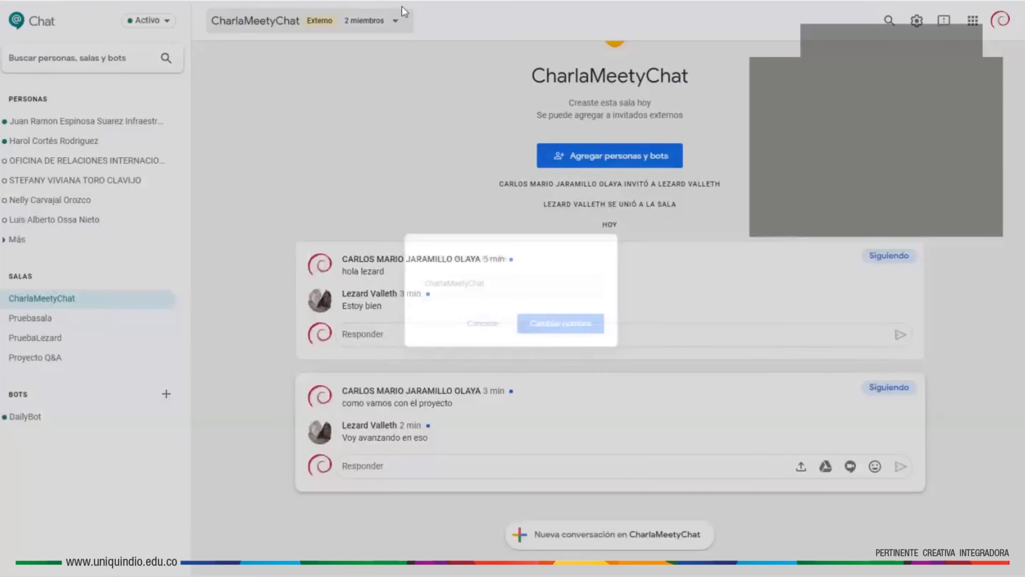
click(397, 22)
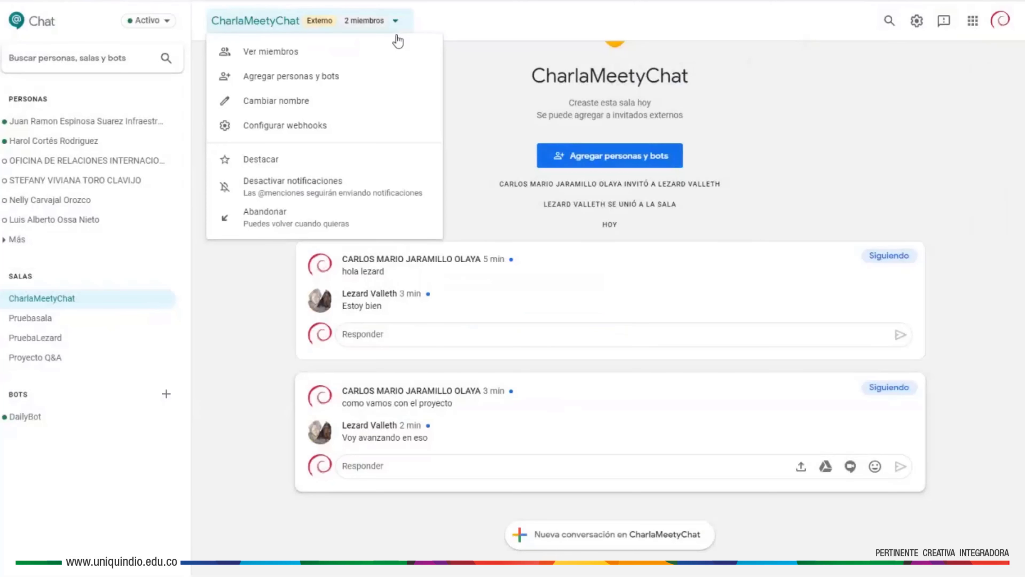
click(318, 126)
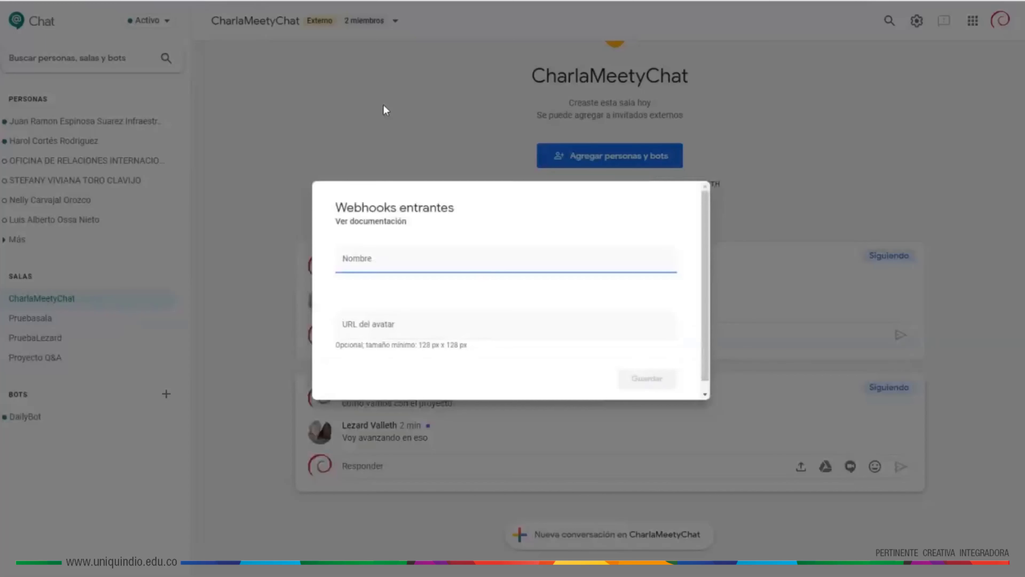
click(506, 255)
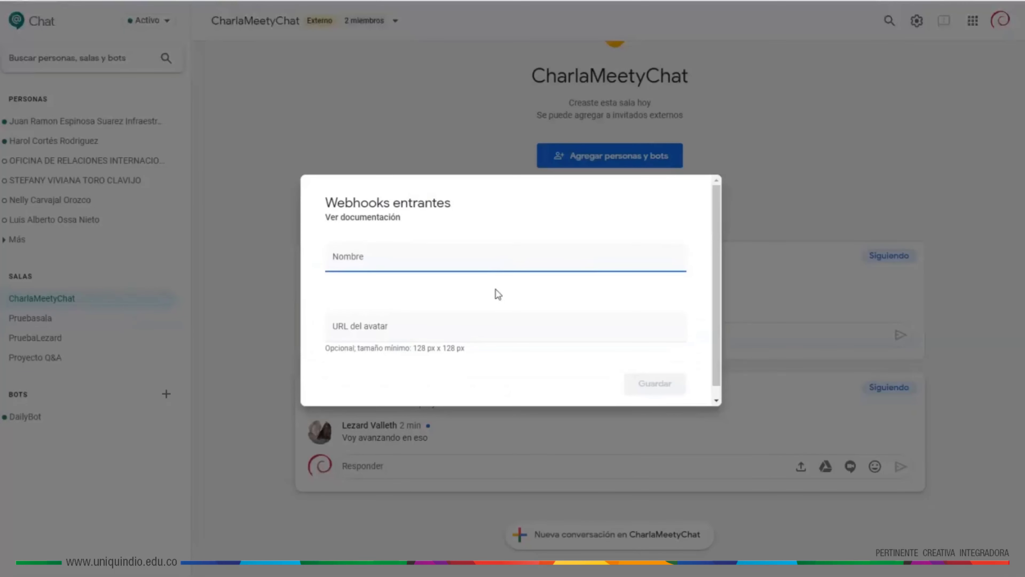
click(660, 152)
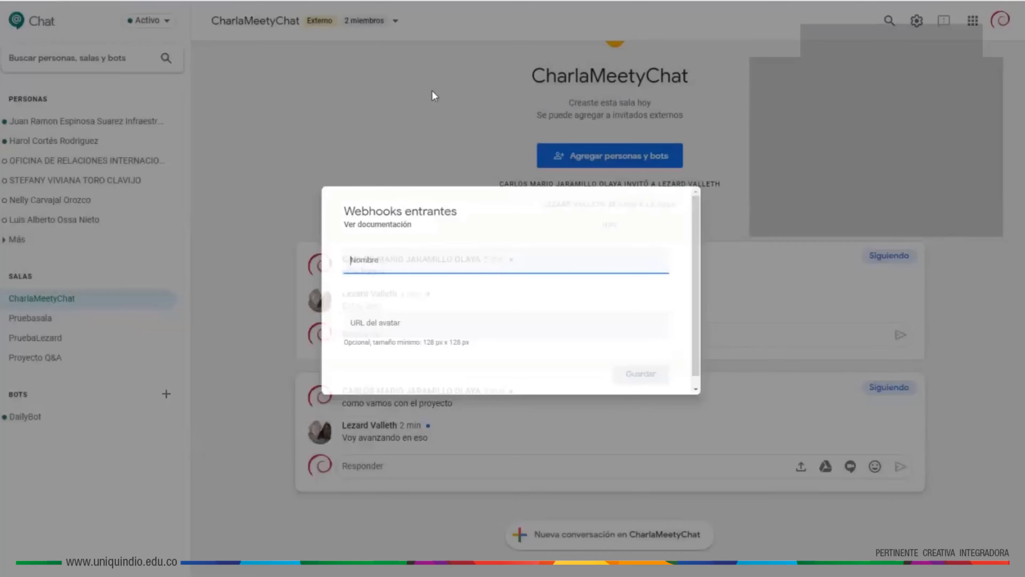
click(399, 30)
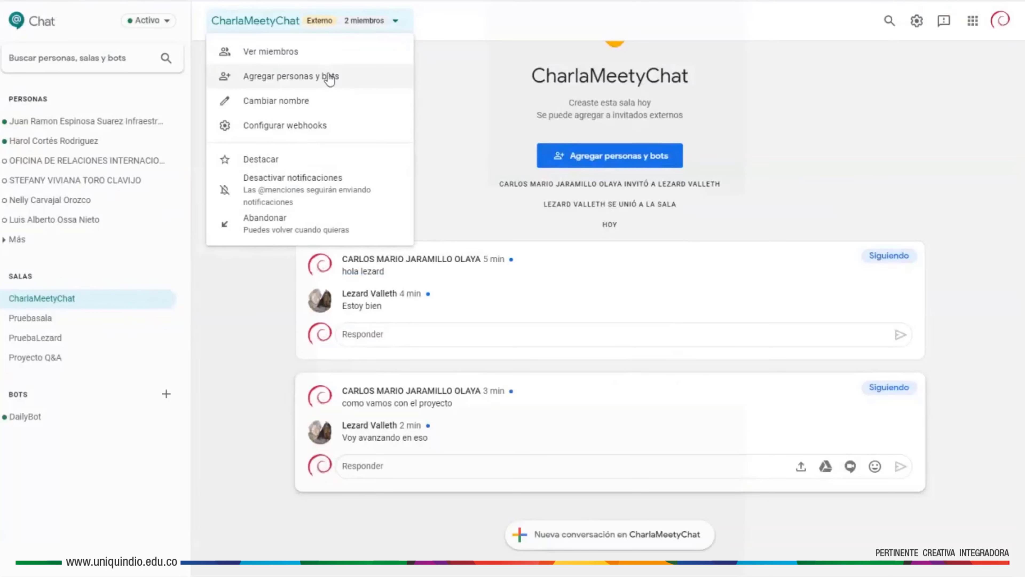
- Dismiss the room menu by clicking the project thread's Responder box
click(543, 473)
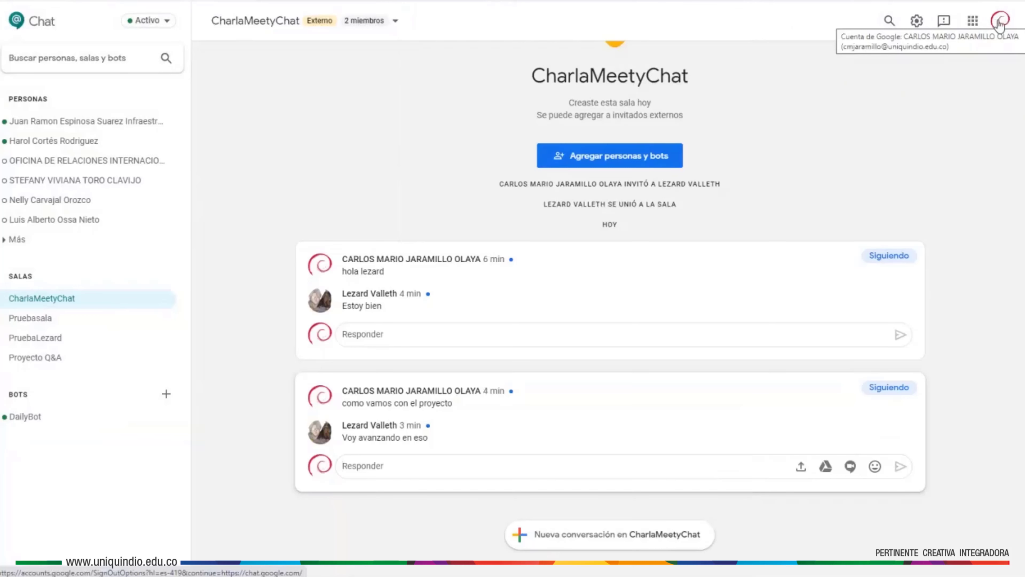
click(972, 21)
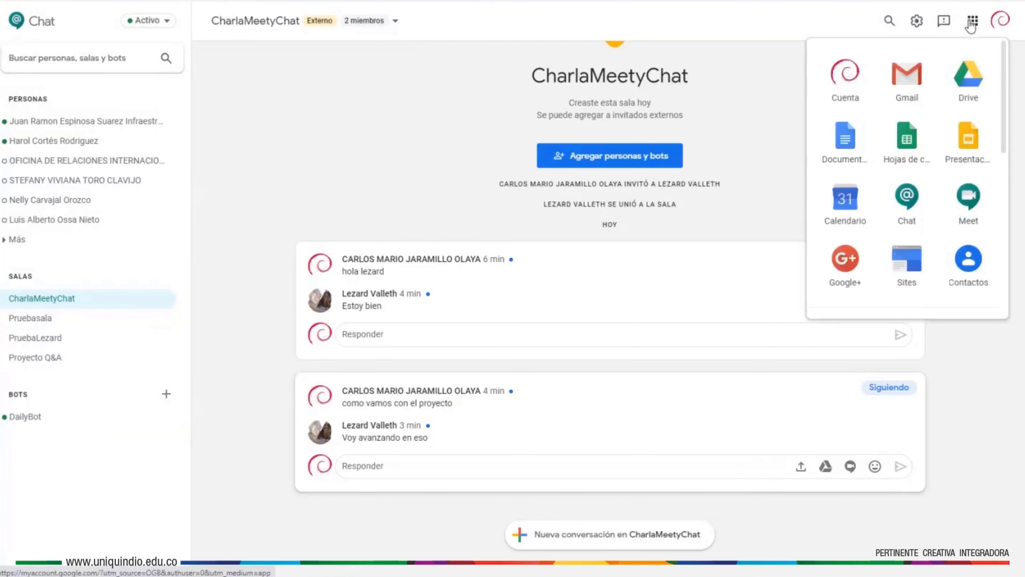
click(972, 21)
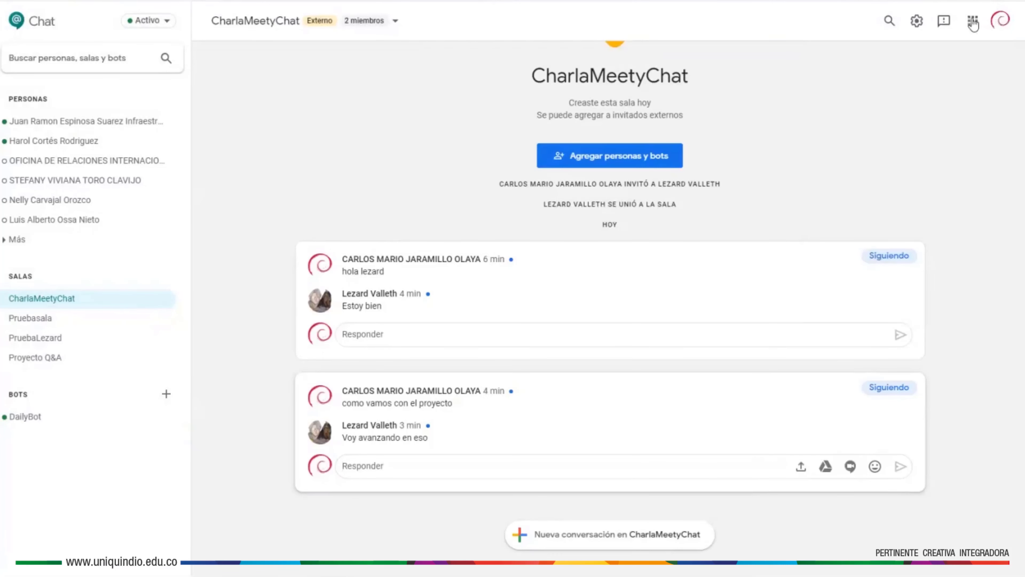
click(971, 21)
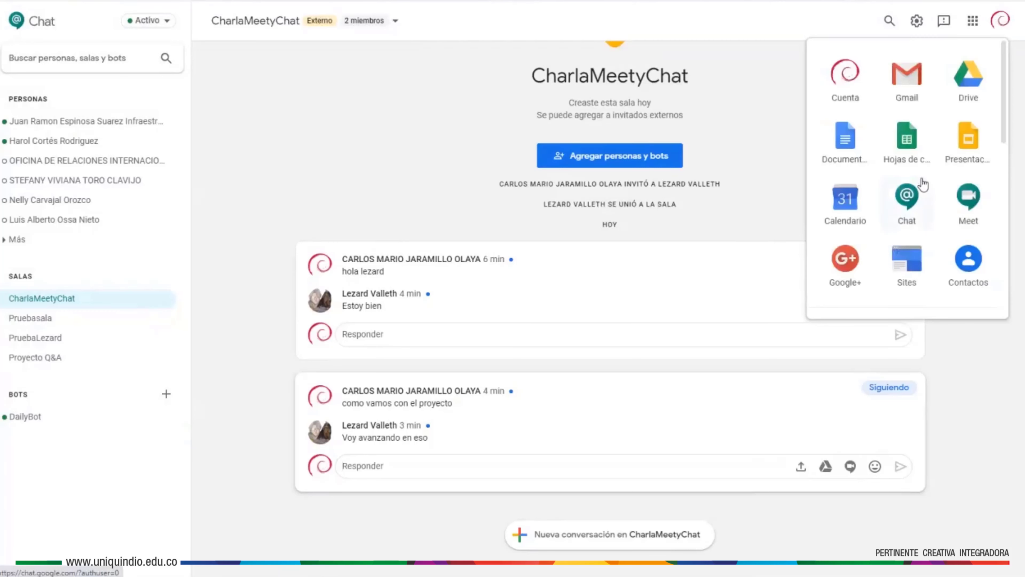
click(944, 23)
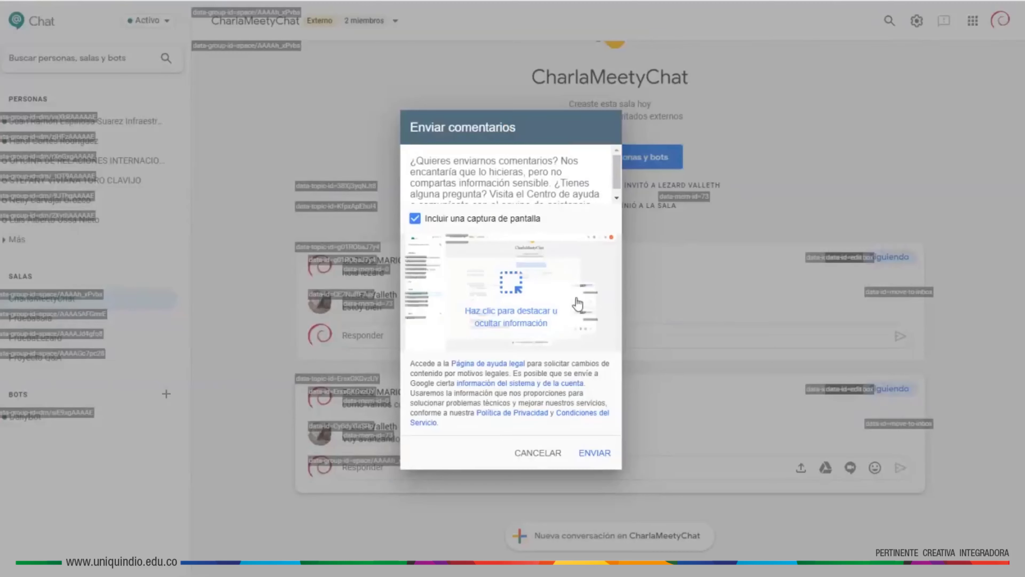
click(533, 455)
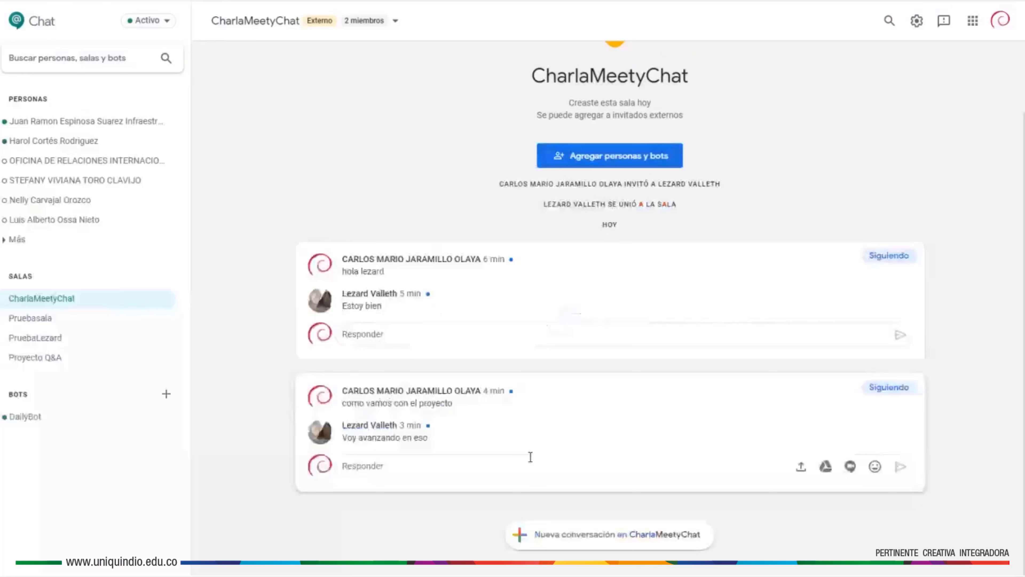
click(915, 29)
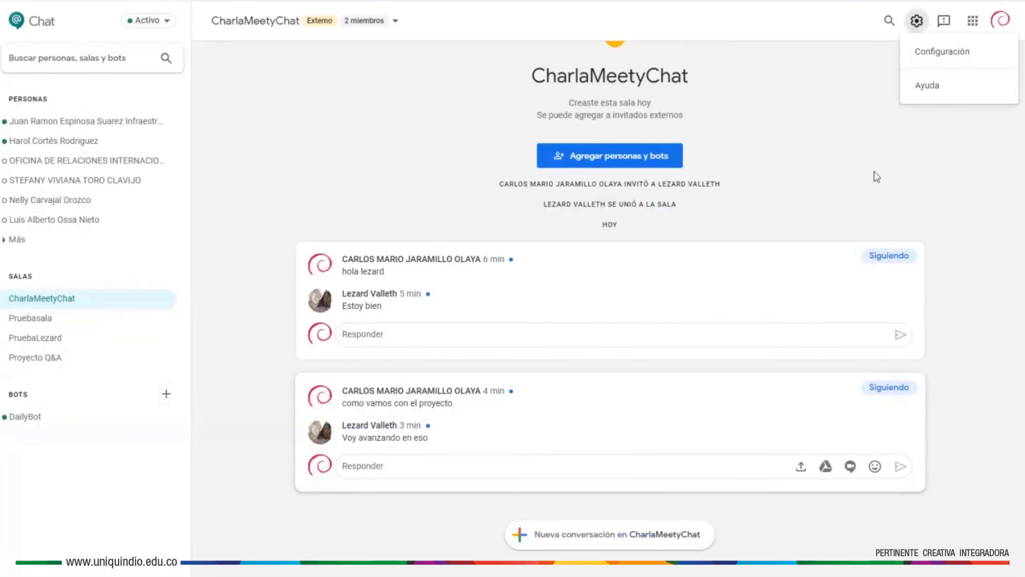
click(872, 81)
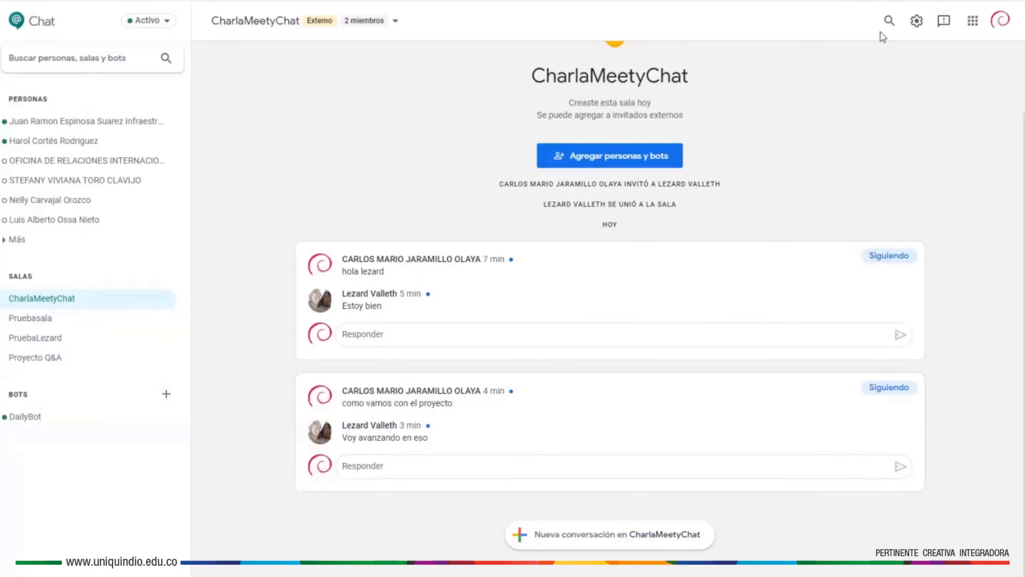
click(888, 21)
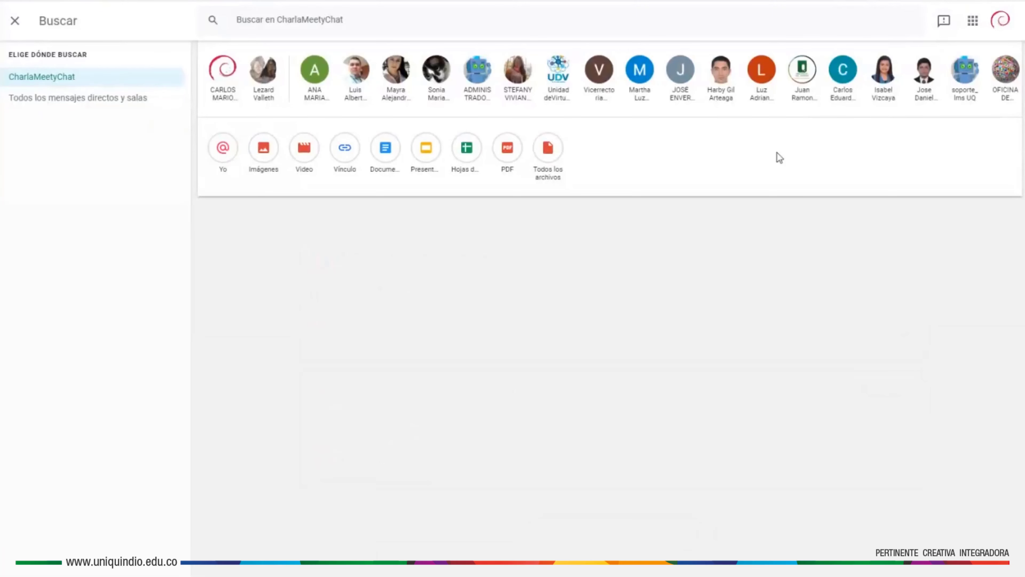
key(Escape)
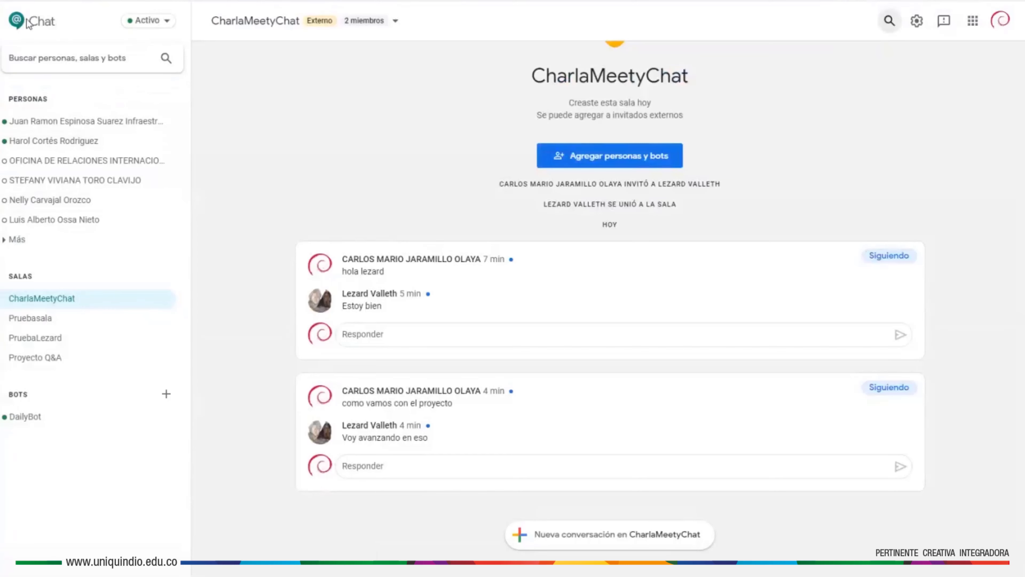
click(164, 23)
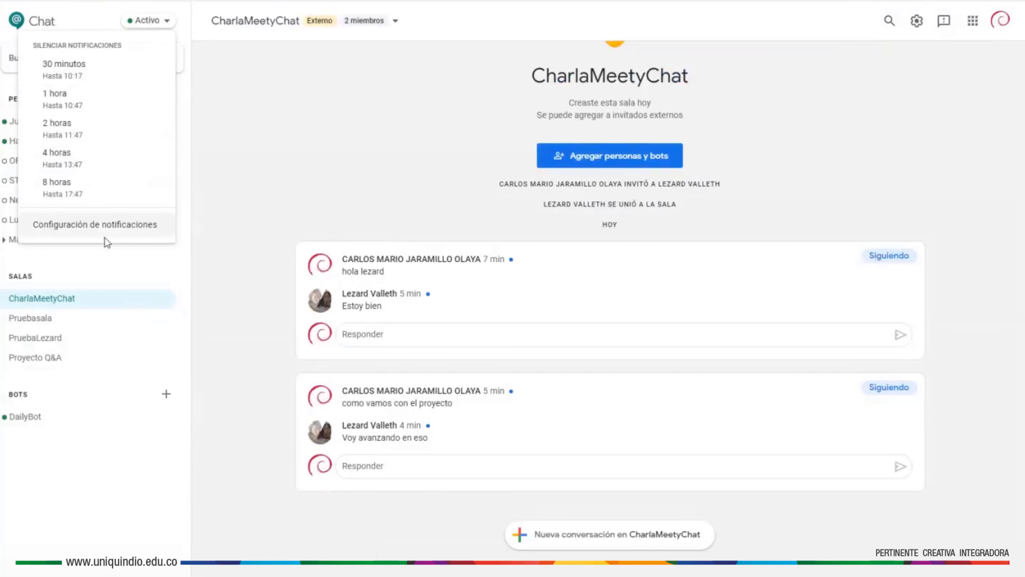
click(220, 75)
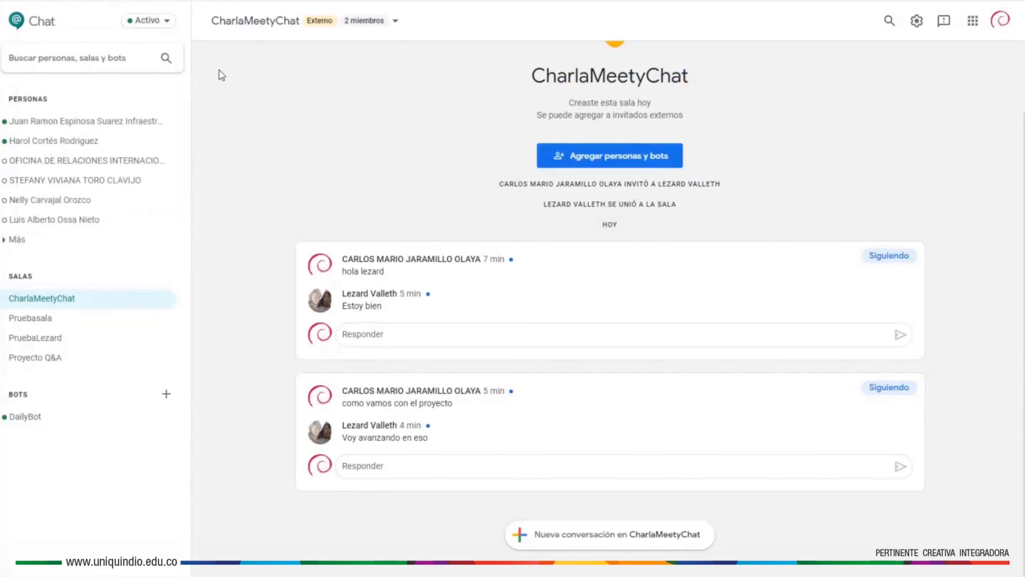
click(98, 62)
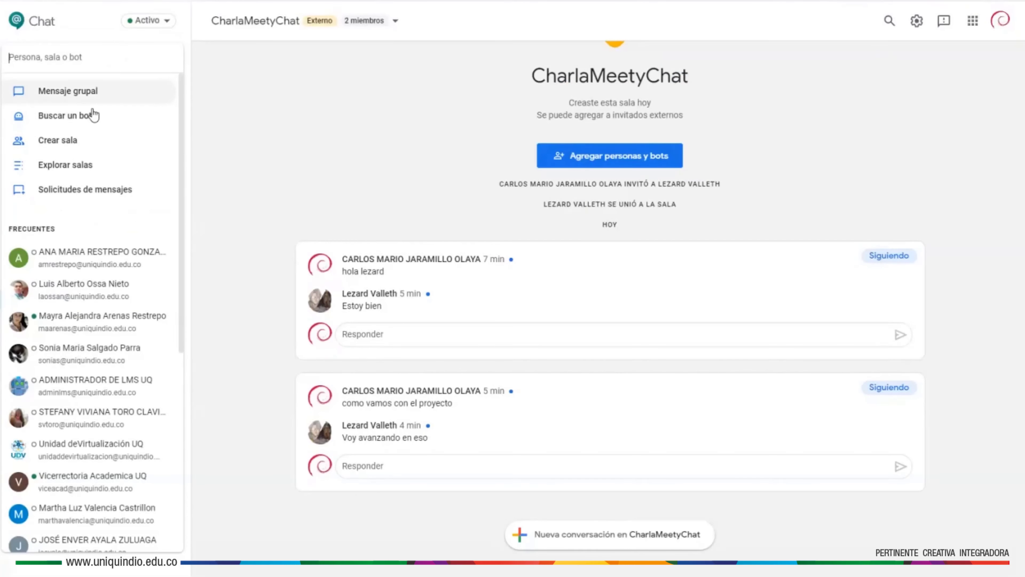
click(221, 107)
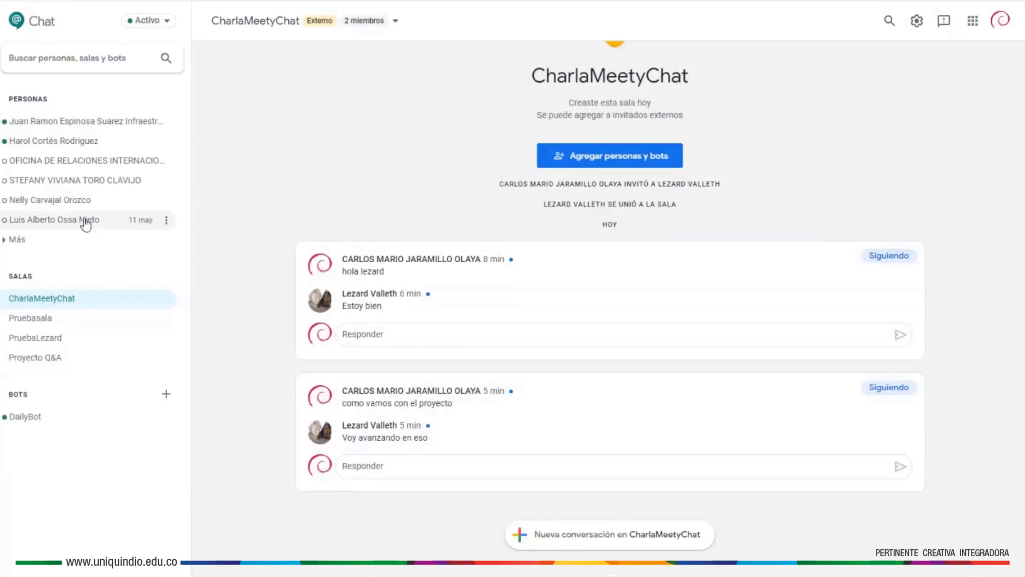
mouse_move(86, 224)
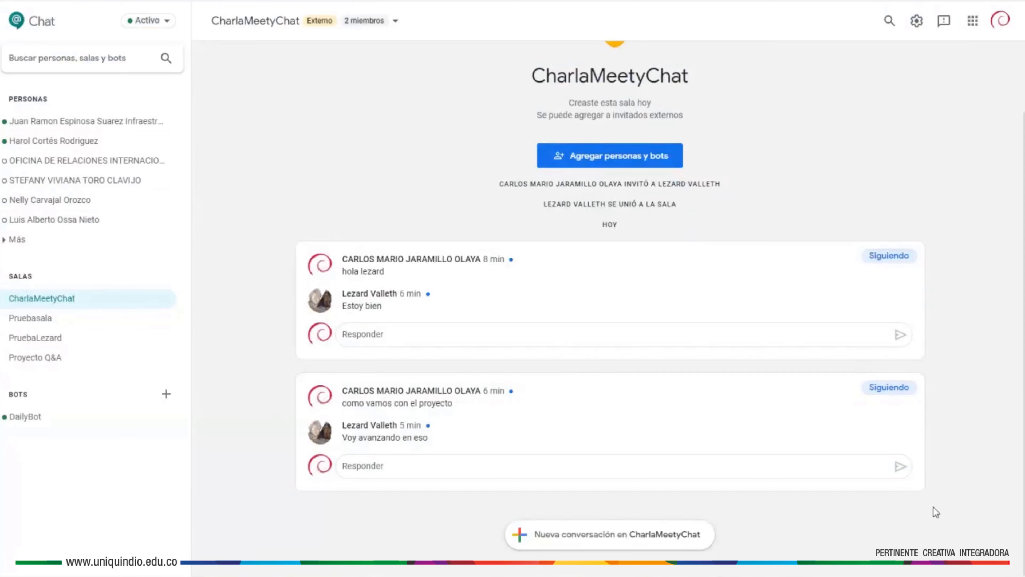
- Start a reply in the 'como vamos con el proyecto' thread and open the upload file picker
click(575, 472)
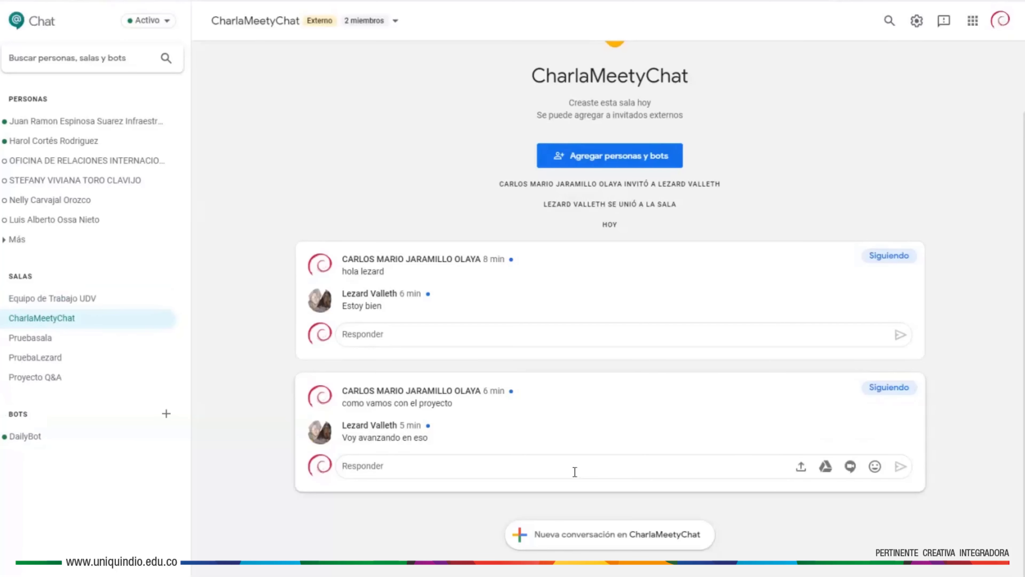
click(801, 468)
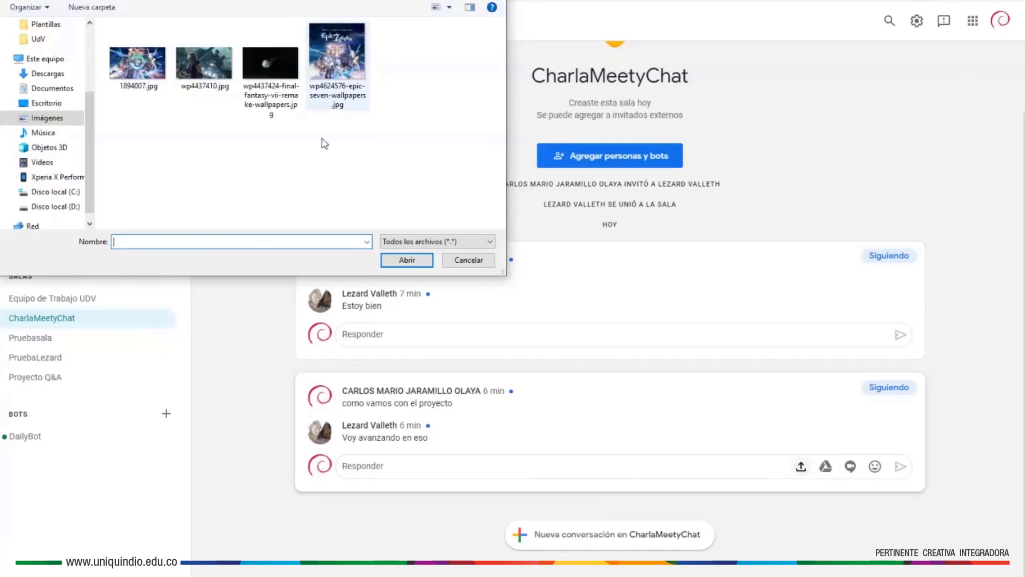
- Attach wp4437424-final-fantasy-vii-remake-wallpapers.jpg from Imágenes to the reply
double_click(256, 65)
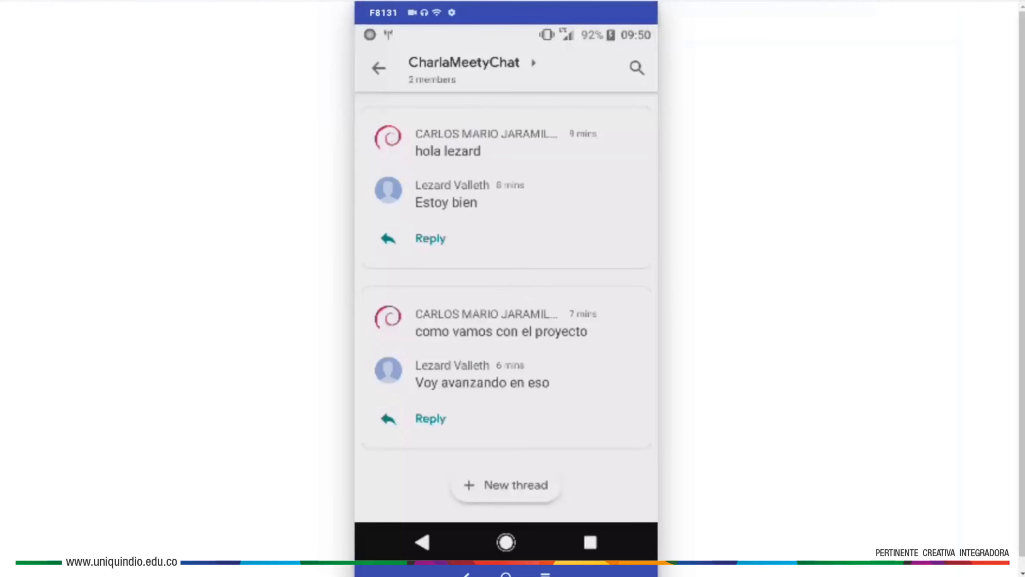
- Send the attached wallpaper image with the reply text 'imagen del proyecto'
click(98, 28)
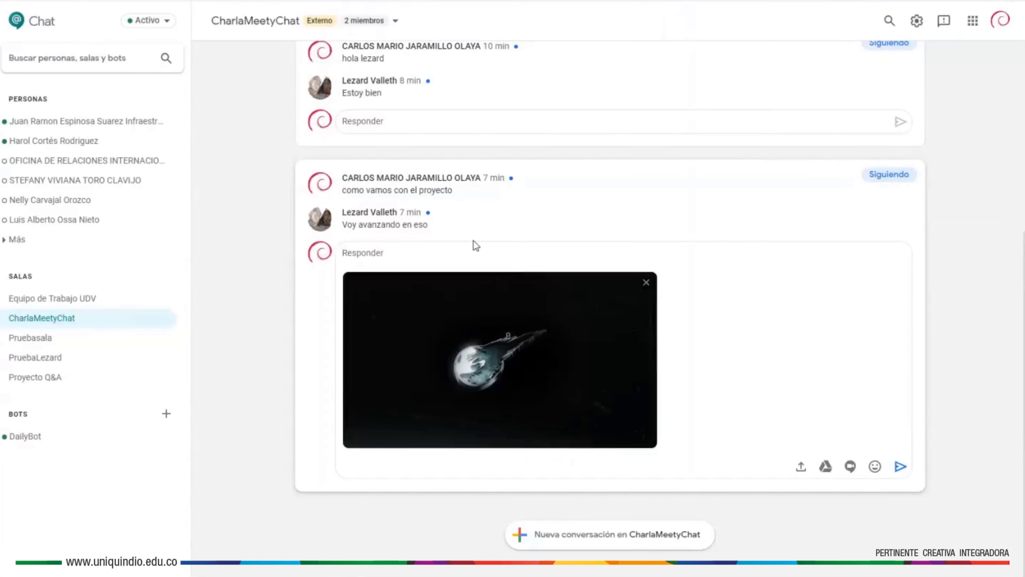
text(imagen del proyecto)
click(901, 466)
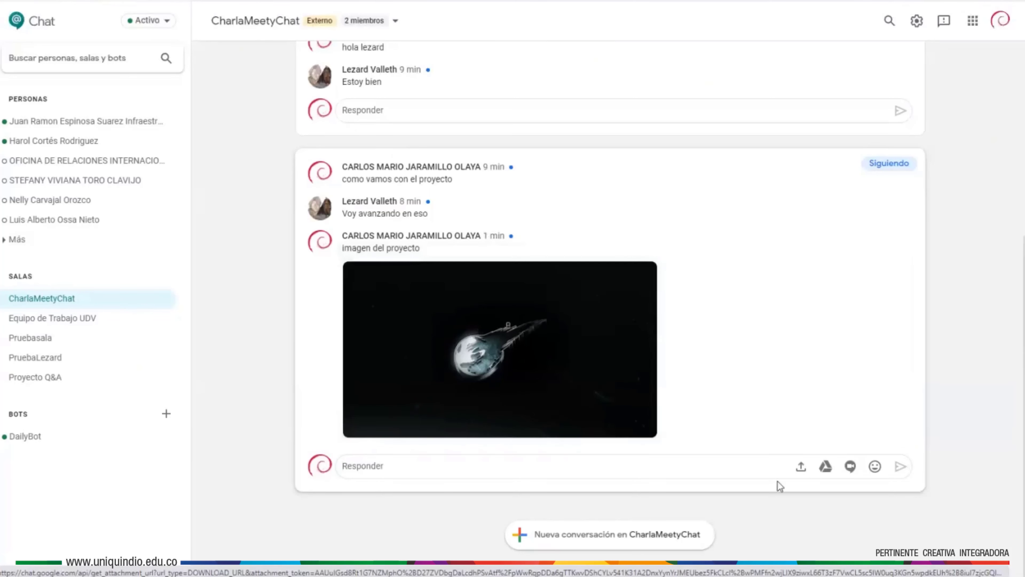
- Attach carta de gobierno.pdf from the Descargas folder to a new reply
click(801, 468)
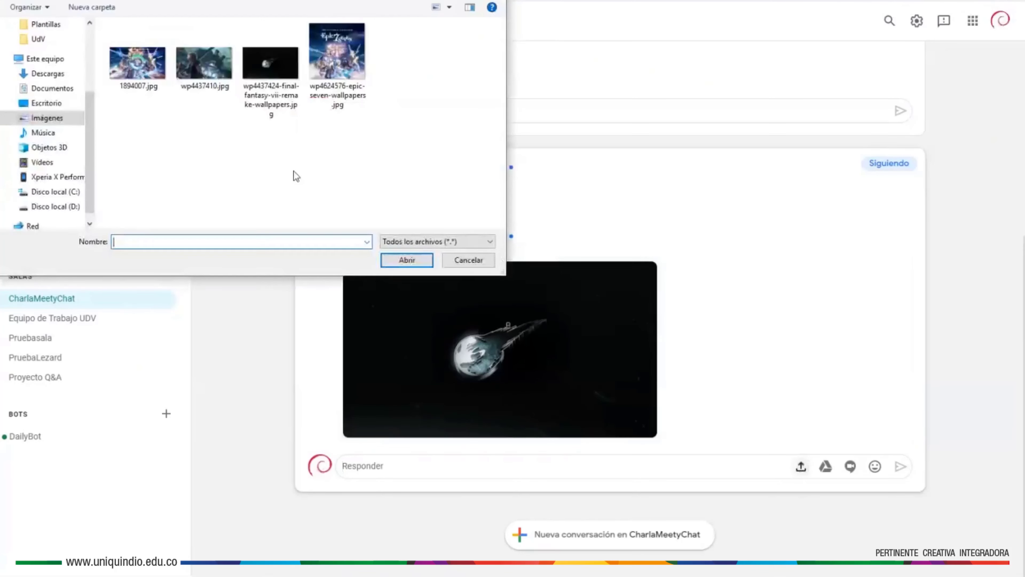
click(48, 74)
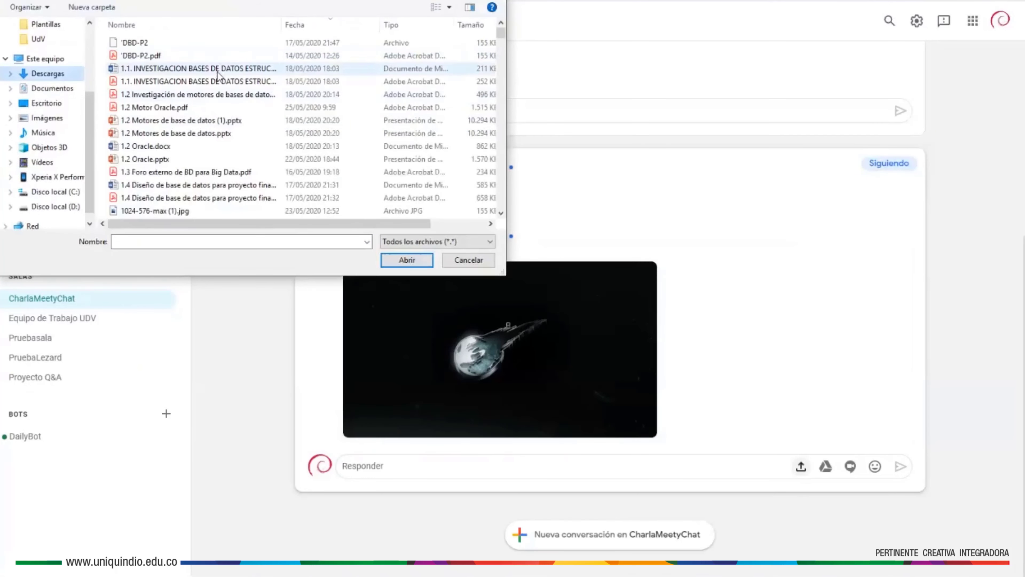
scroll(217, 72, down, 10)
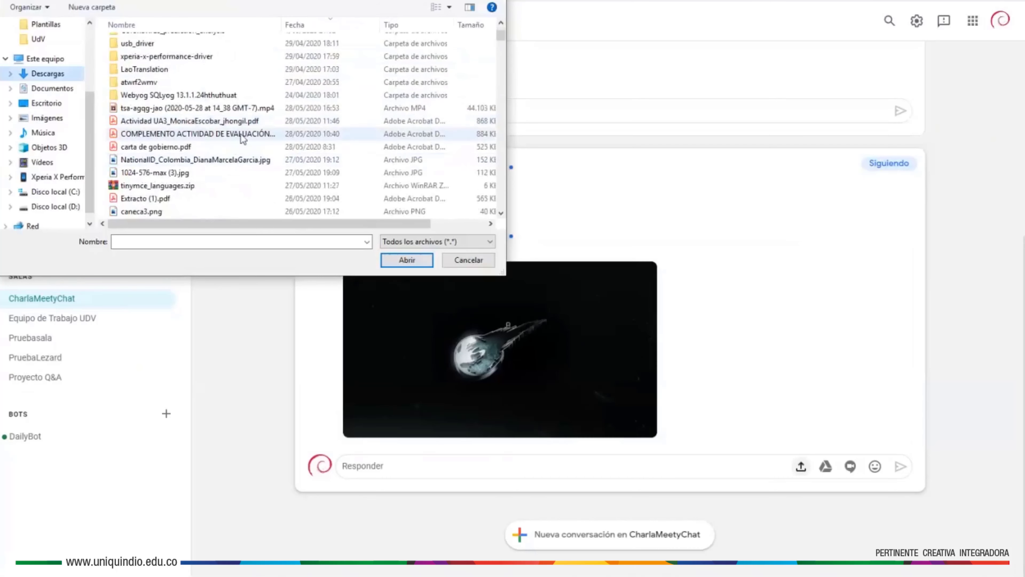
scroll(223, 161, down, 1)
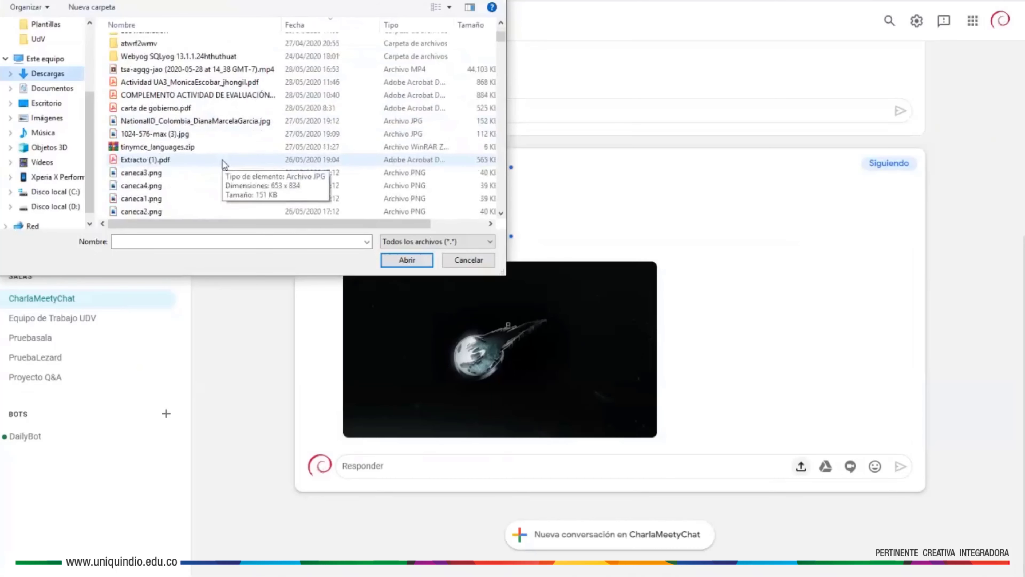
scroll(225, 164, down, 2)
scroll(224, 163, up, 3)
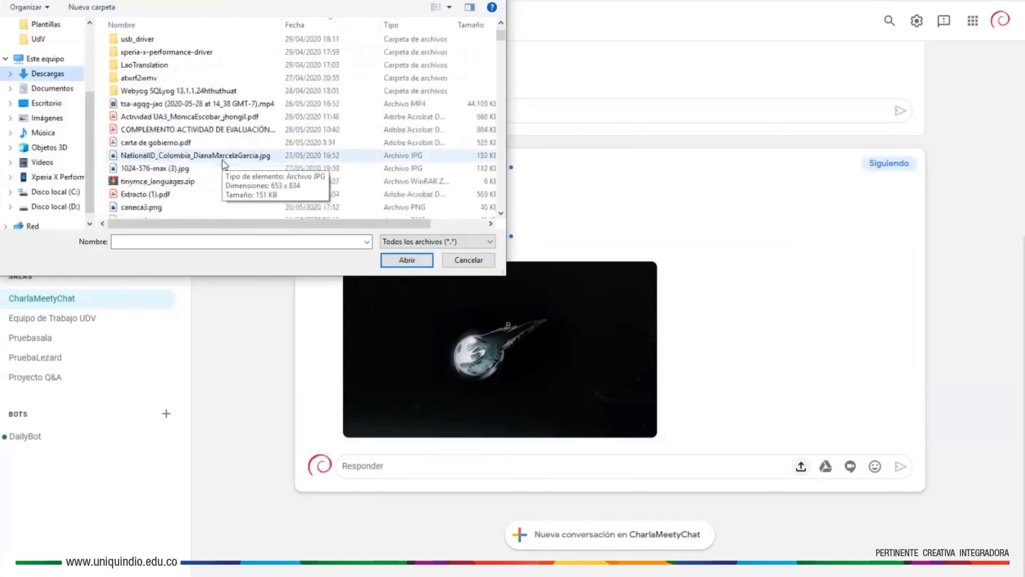
double_click(180, 155)
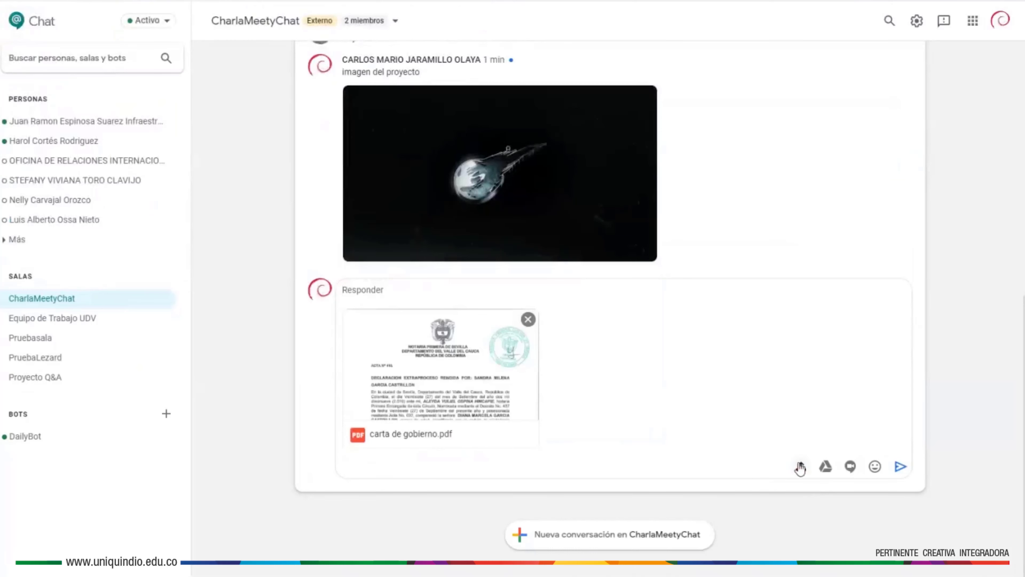
- Pick the docx from D:\UdV, cancel replacing the PDF, and send carta de gobierno.pdf
click(800, 469)
scroll(215, 152, down, 5)
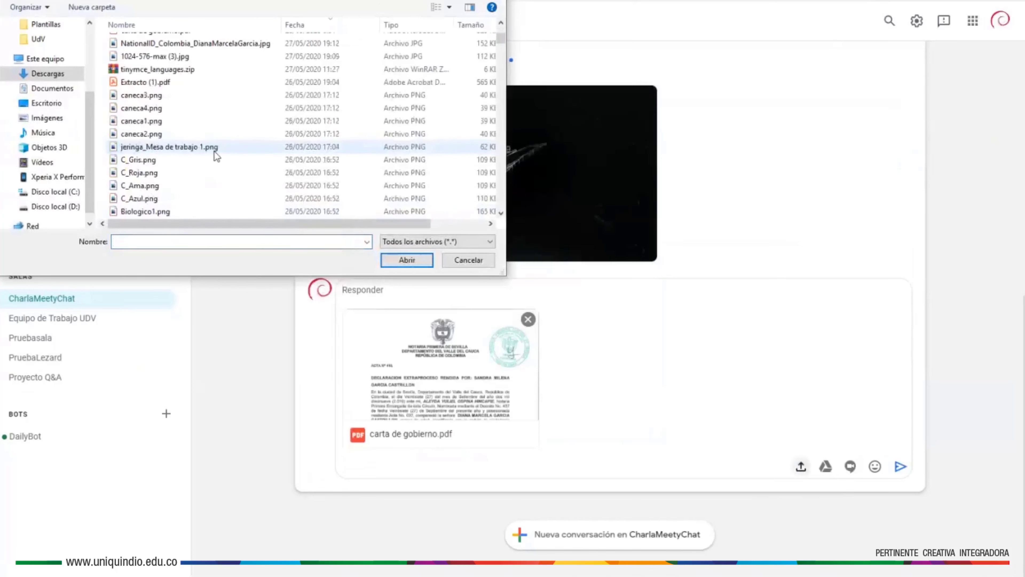
scroll(215, 152, down, 5)
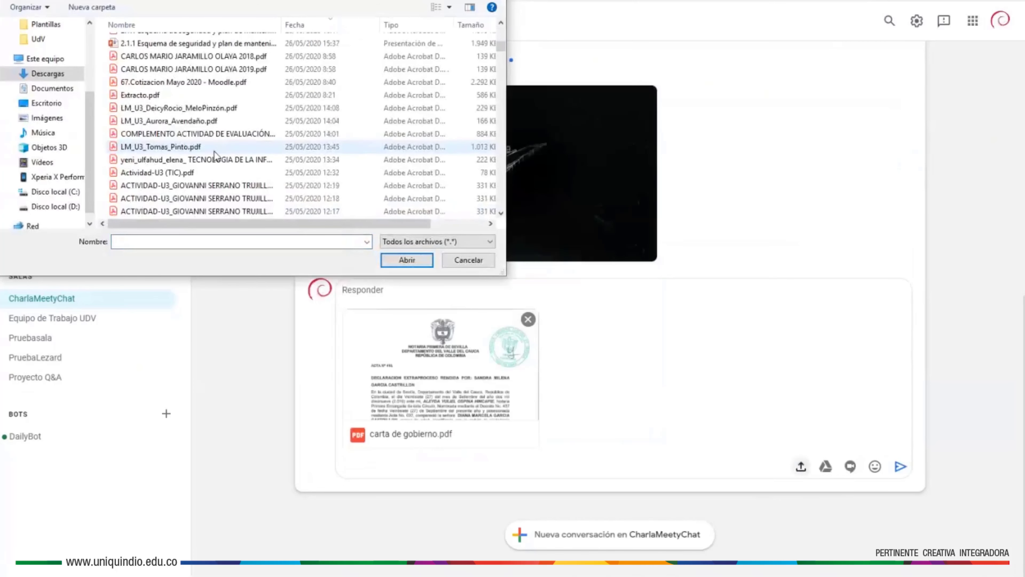
scroll(215, 153, down, 3)
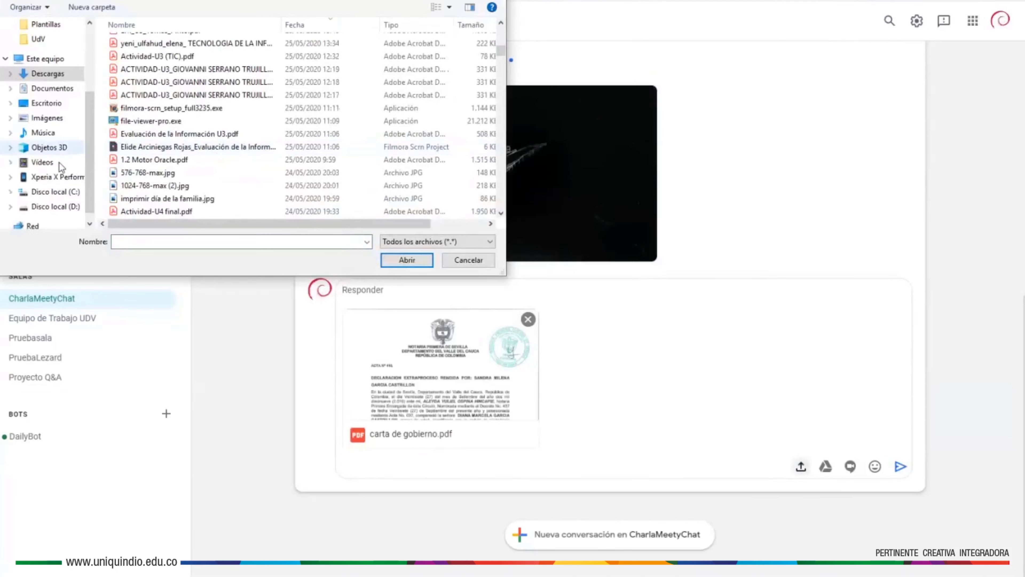
scroll(40, 218, down, 1)
click(44, 191)
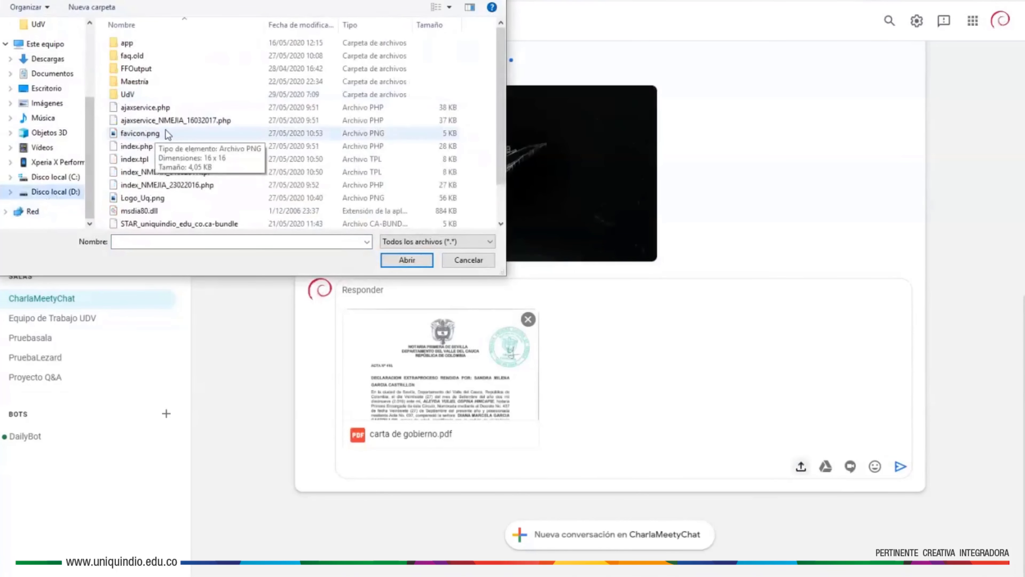
double_click(136, 97)
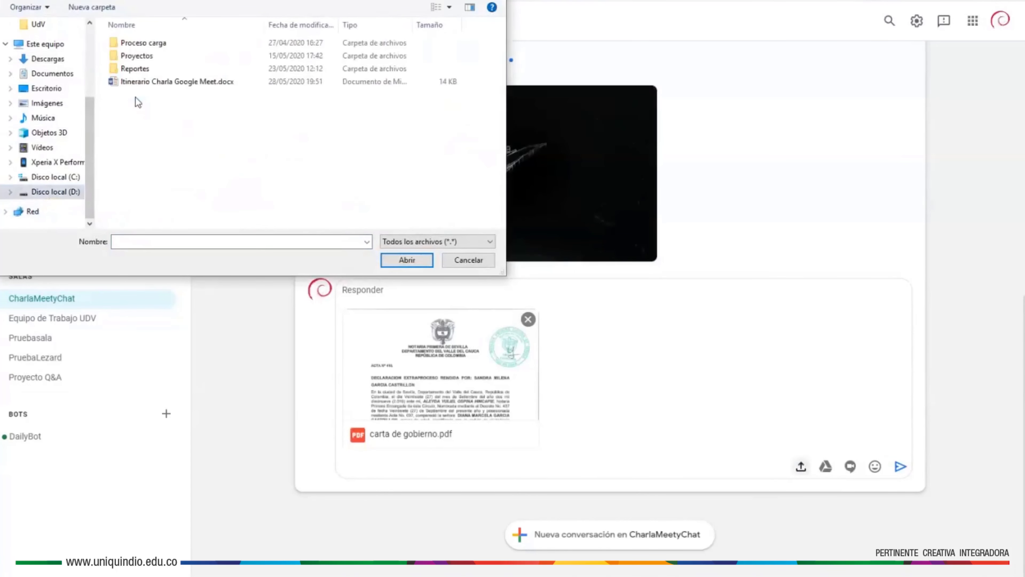
double_click(191, 83)
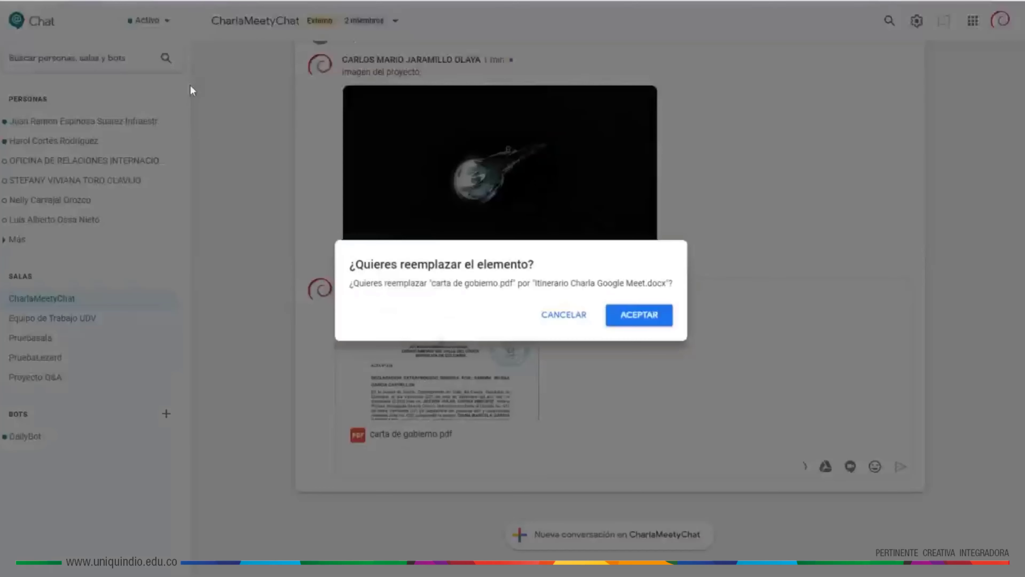
click(563, 315)
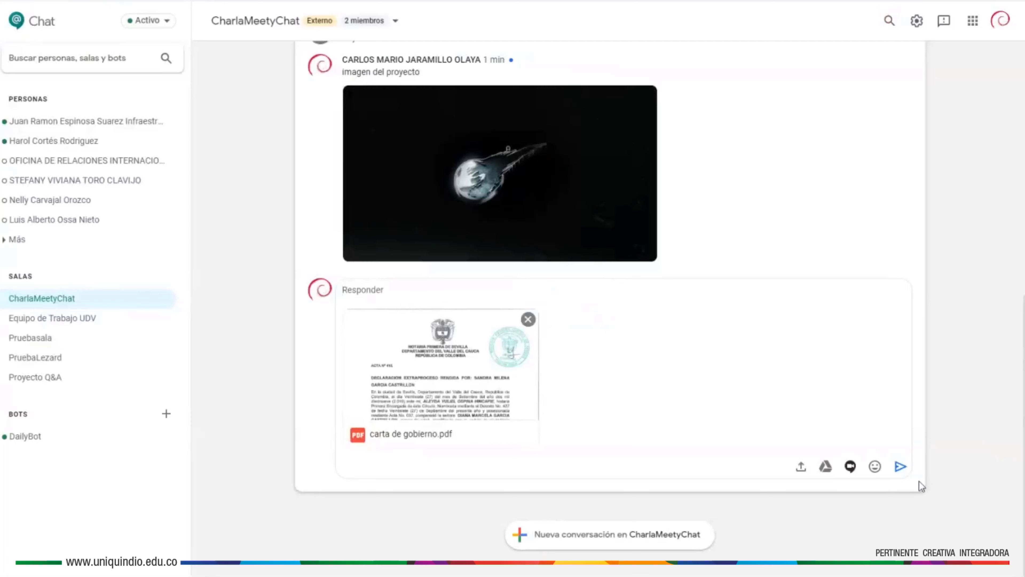
click(901, 467)
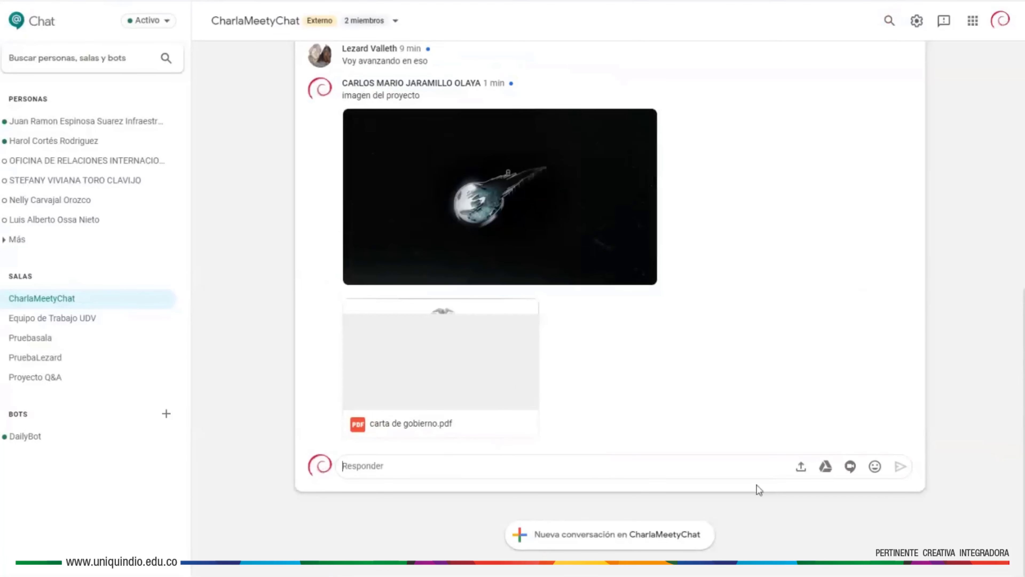
- Attach Itinerario Charla Google Meet.docx and send it as a reply in the project thread
click(801, 466)
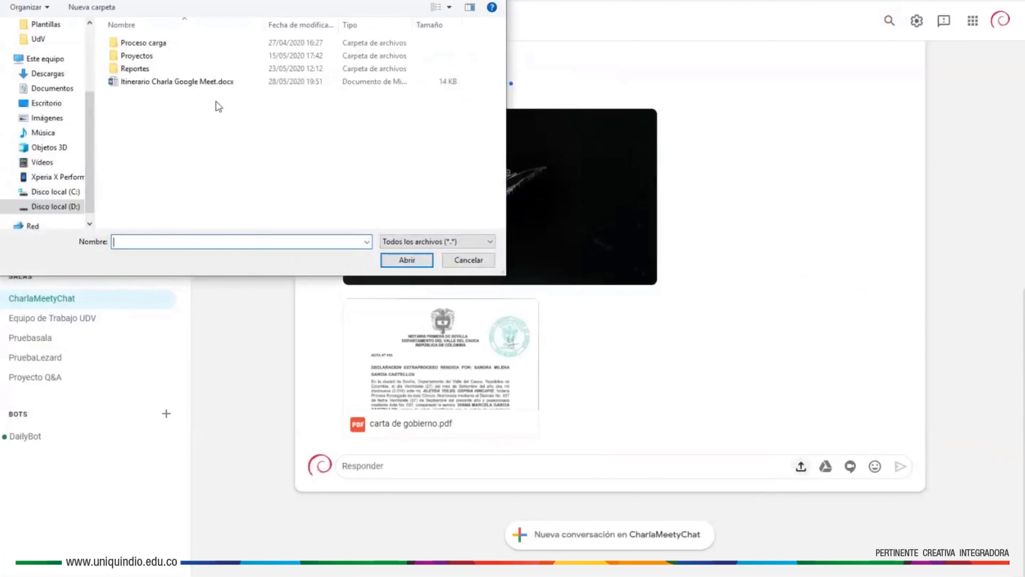
double_click(194, 82)
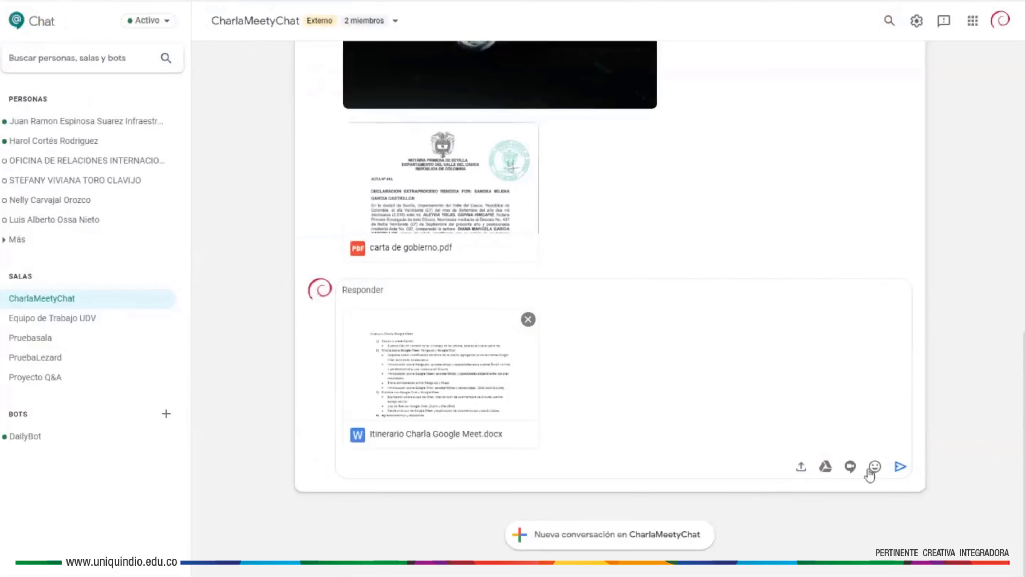
click(900, 467)
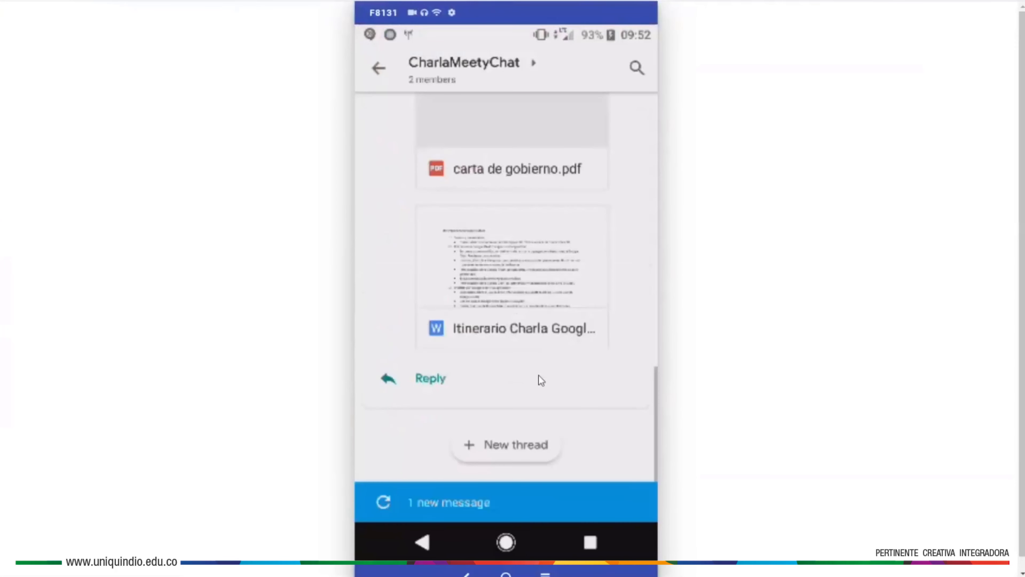
- On the phone, post 'Muchas gracias' as a reply in the project files thread
scroll(539, 375, up, 5)
scroll(502, 311, up, 2)
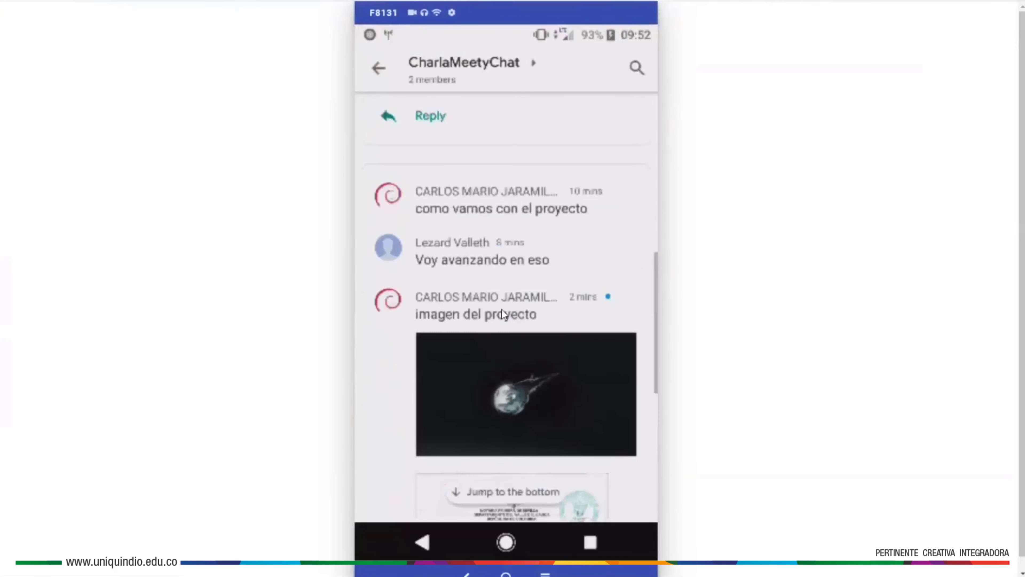
scroll(567, 303, down, 5)
scroll(549, 329, down, 5)
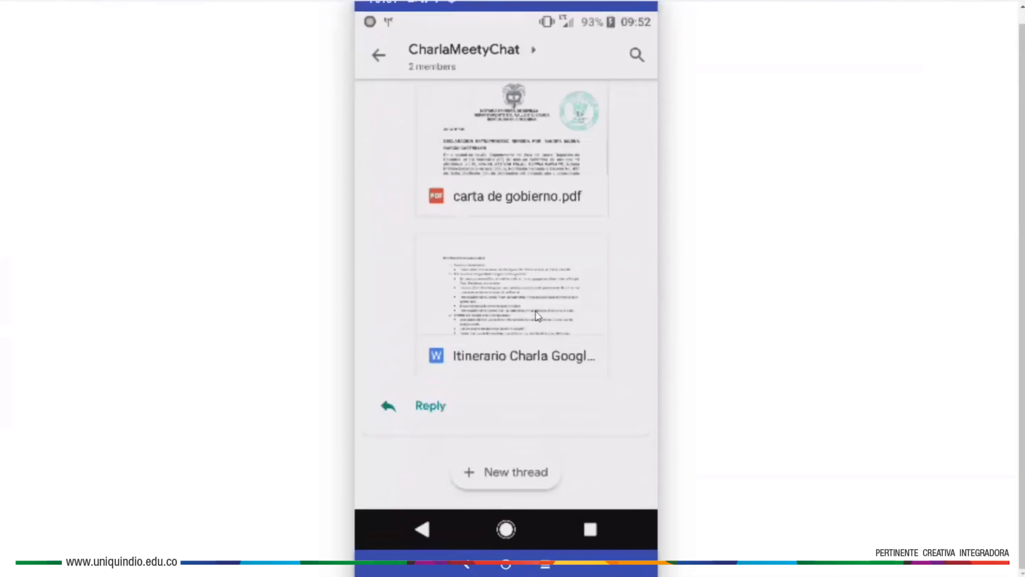
click(426, 406)
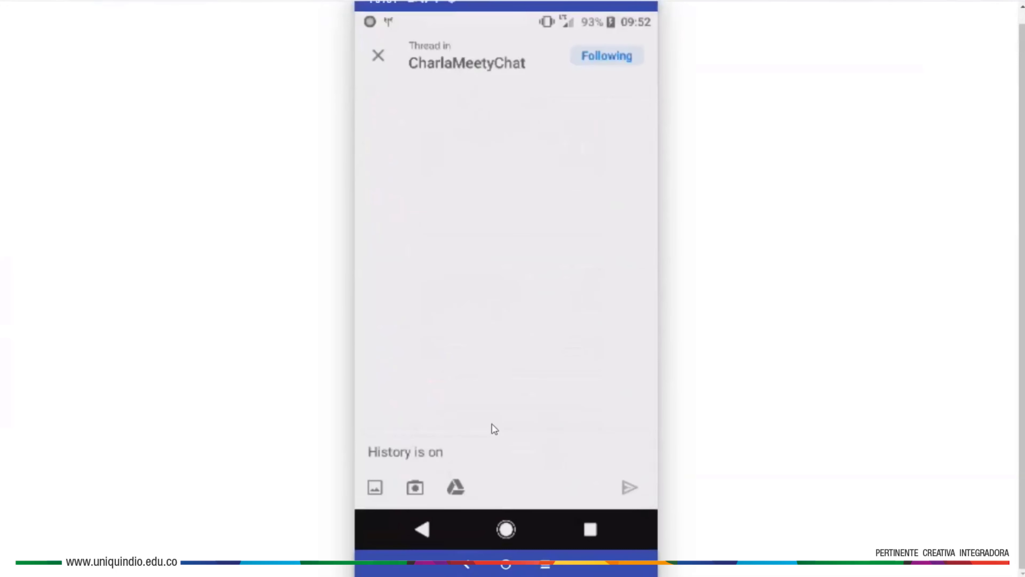
text(Muchas )
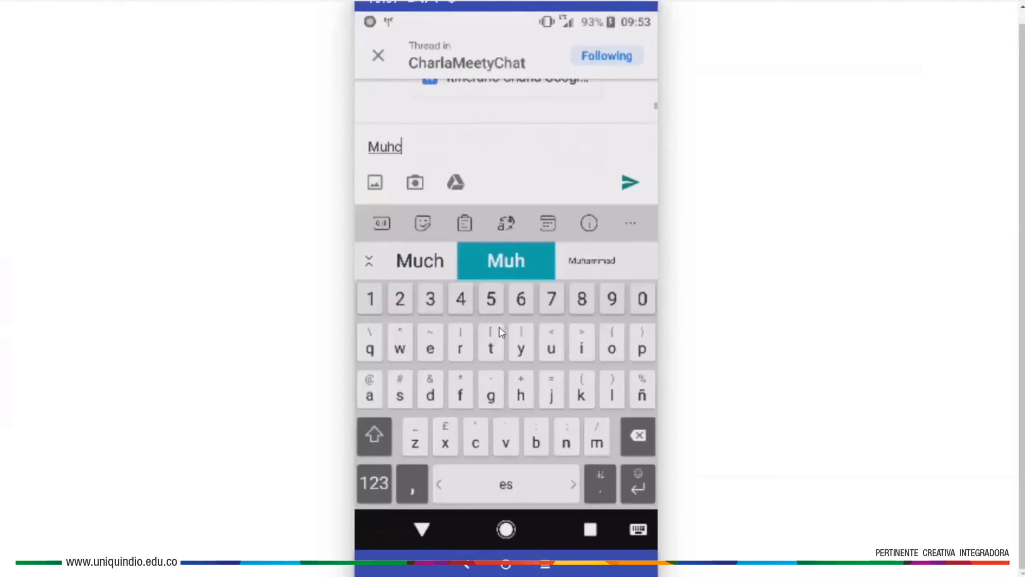
text(g)
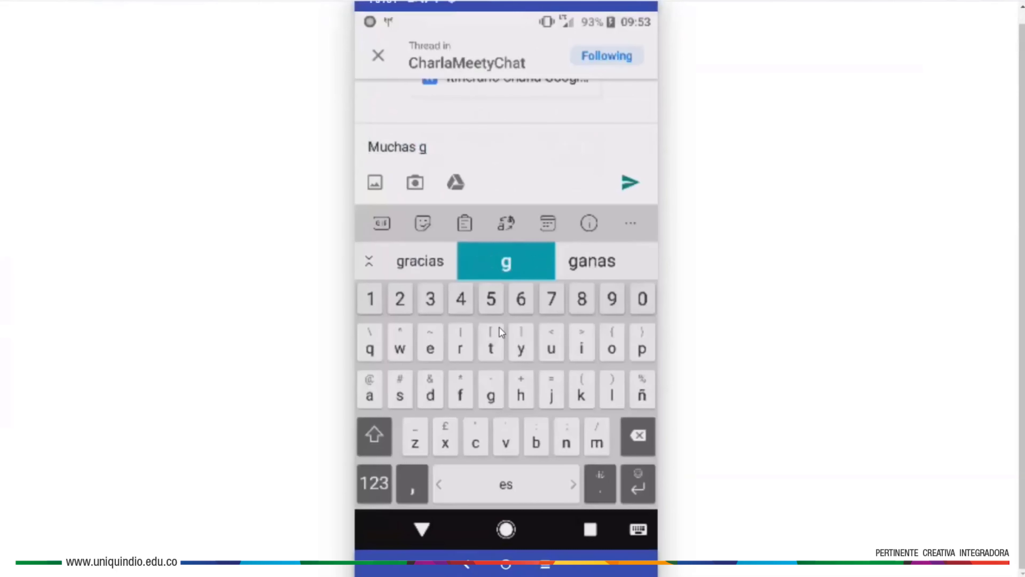
text(racias)
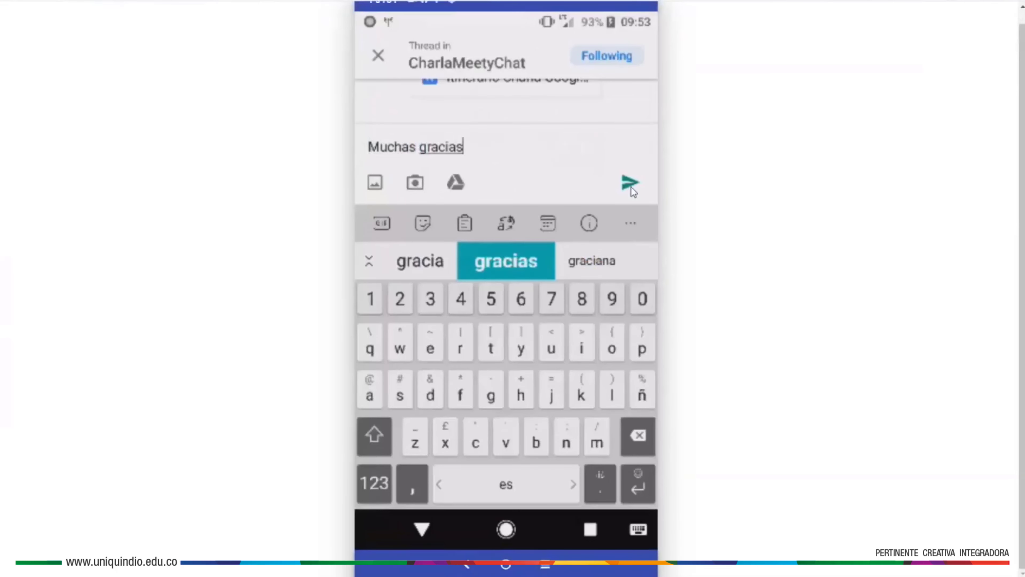
click(629, 185)
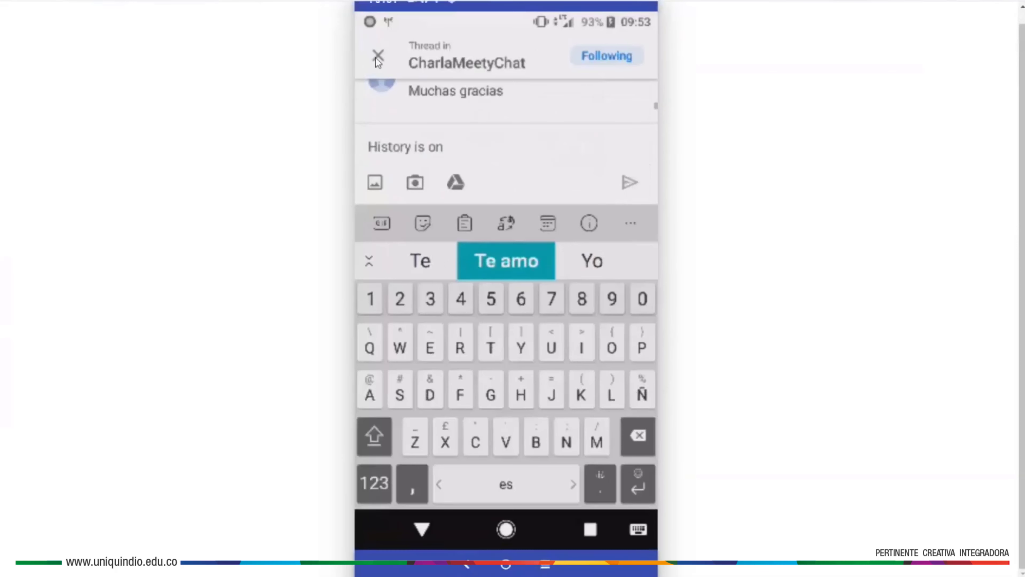
click(421, 528)
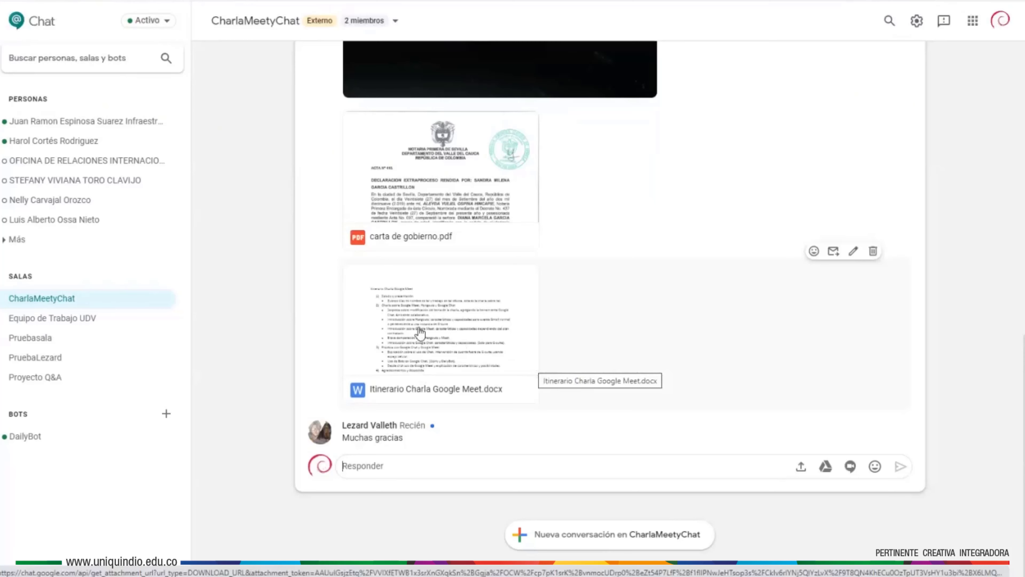
- Preview the Itinerario Charla Google Meet.docx attachment from the project thread
click(447, 330)
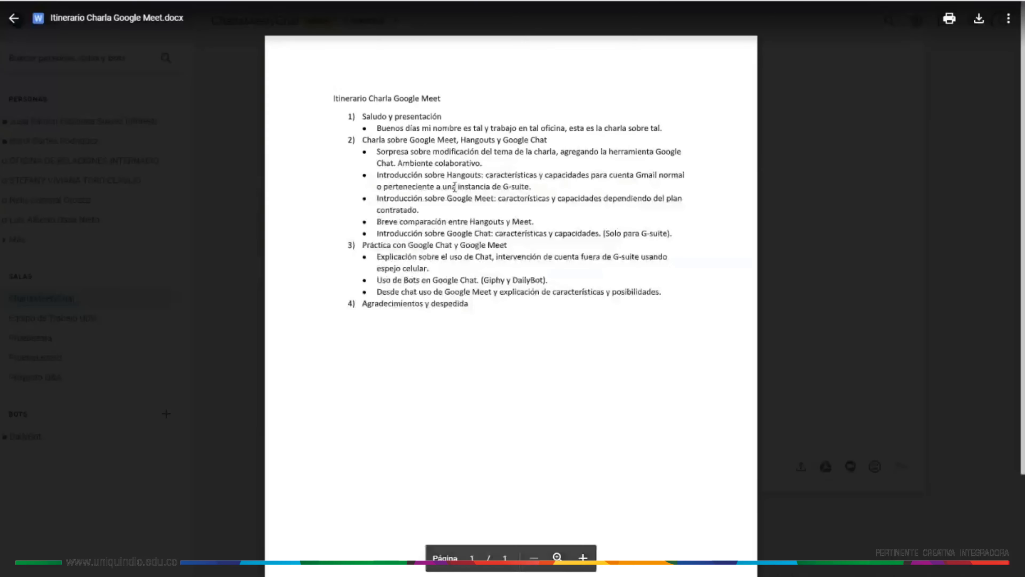
- Close the docx preview and open the Google Drive file picker from the reply composer
click(14, 19)
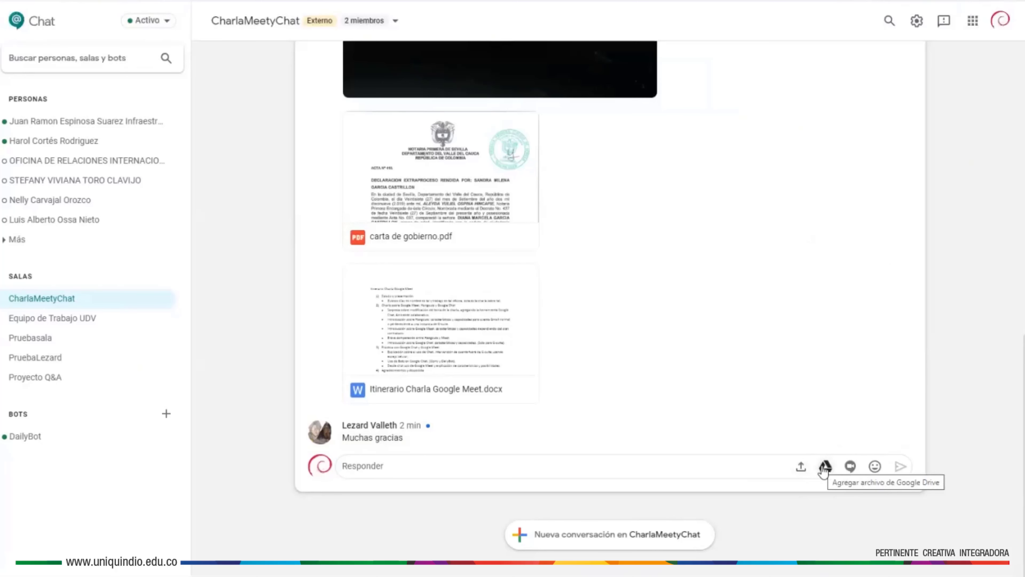
click(824, 467)
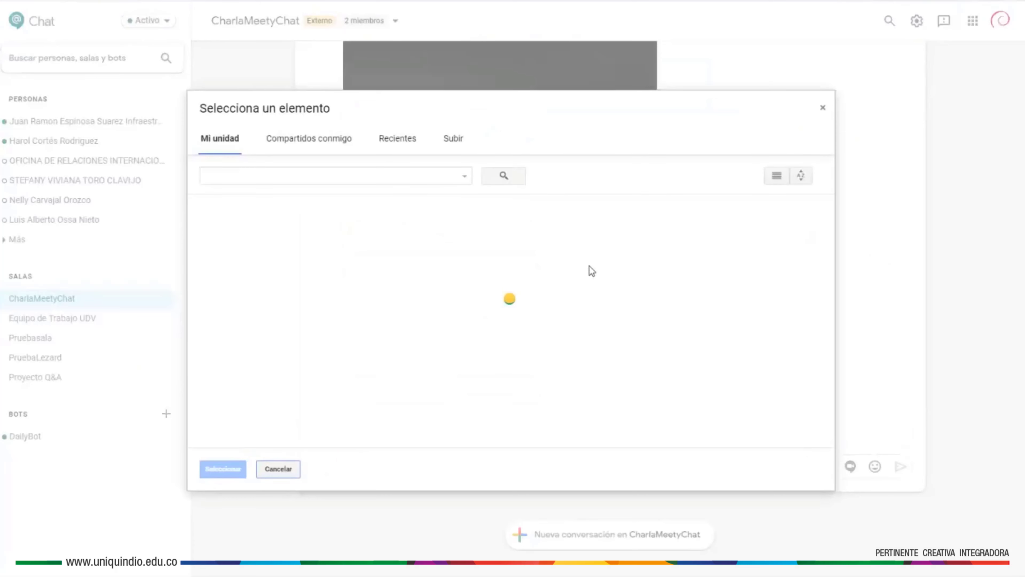
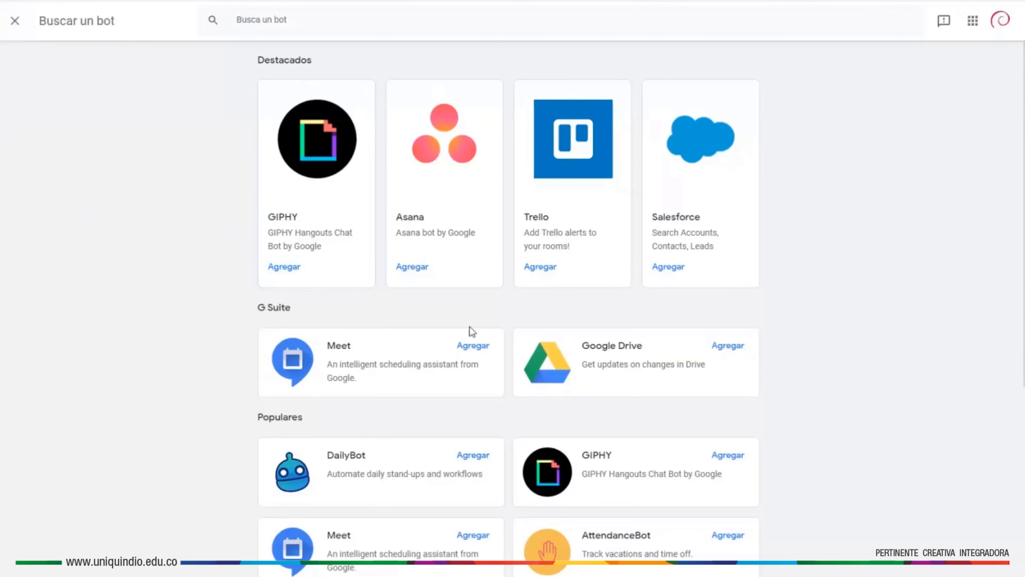
- Add the GIPHY bot to the CharlaMeetyChat room using 'Agregar a la sala'
scroll(473, 332, down, 3)
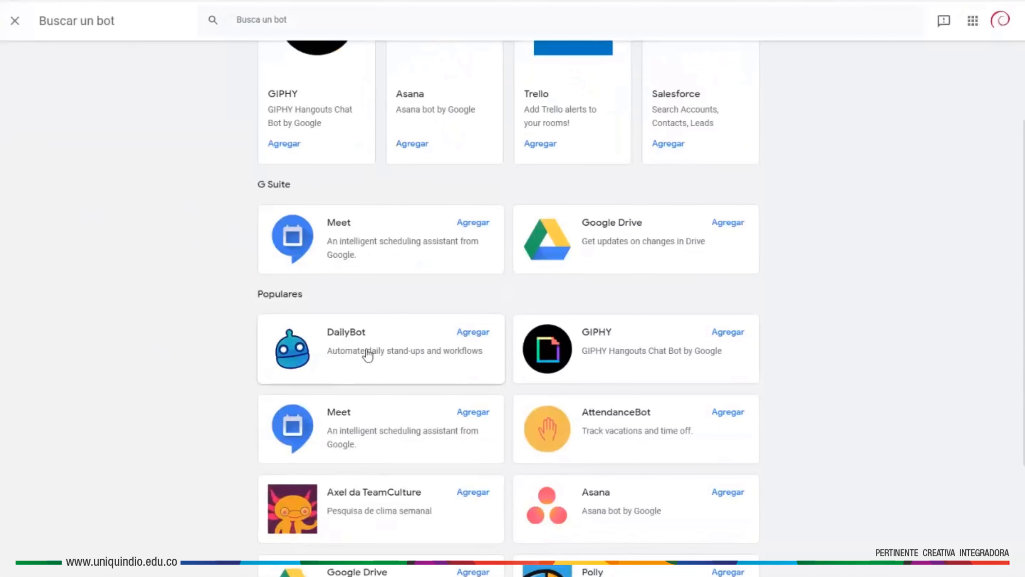
scroll(367, 355, up, 3)
click(285, 268)
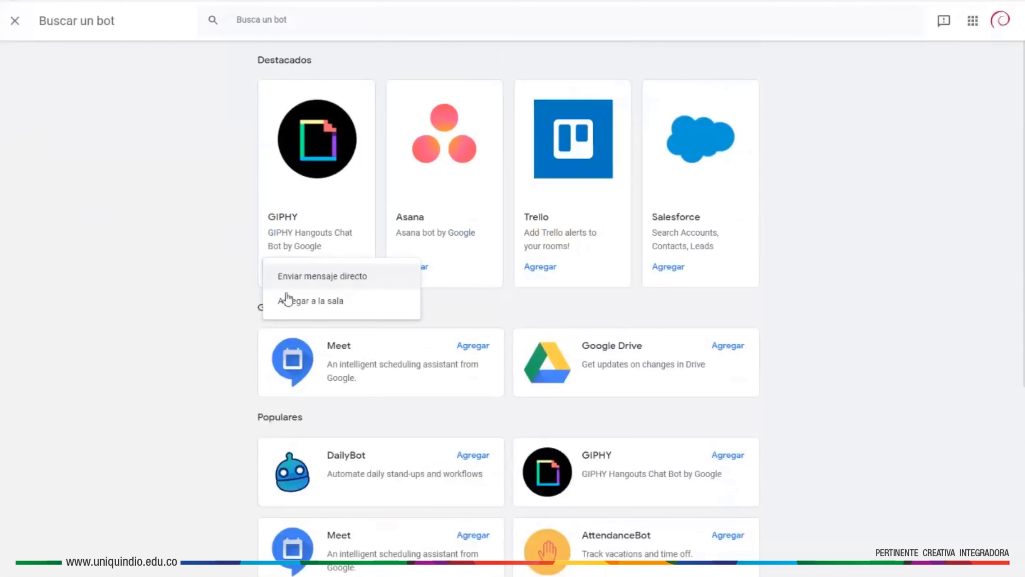
click(324, 303)
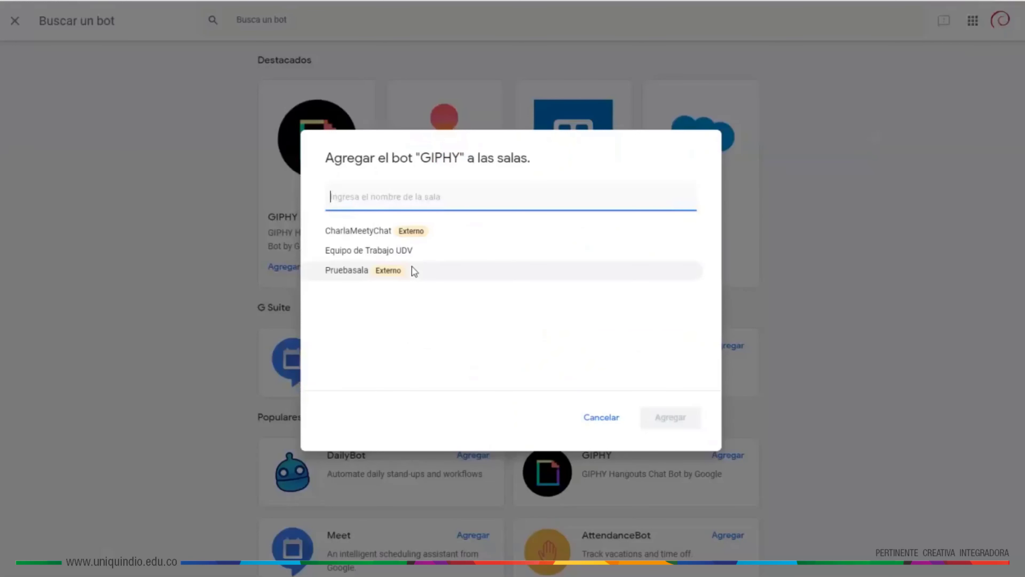
click(358, 231)
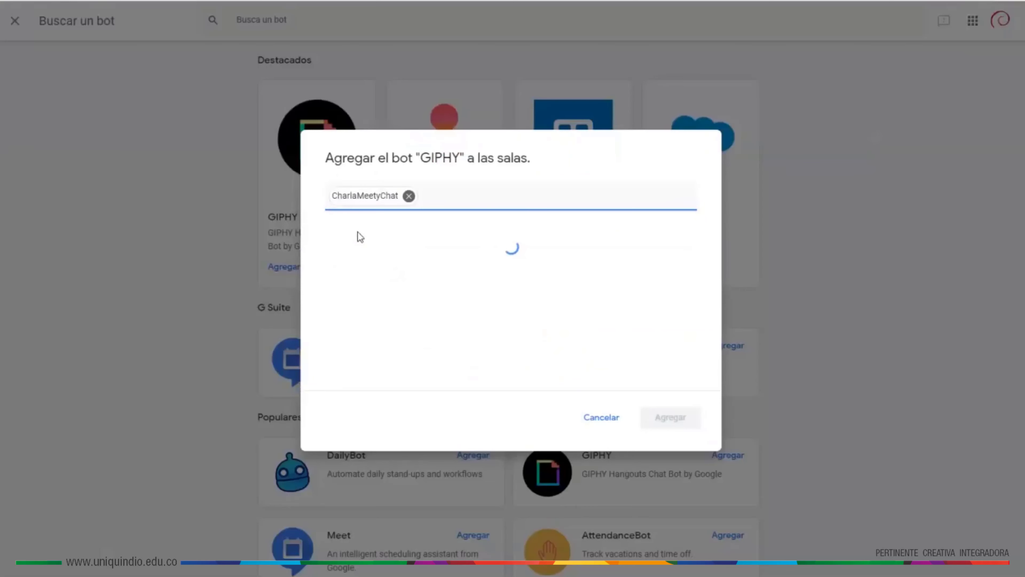
click(685, 420)
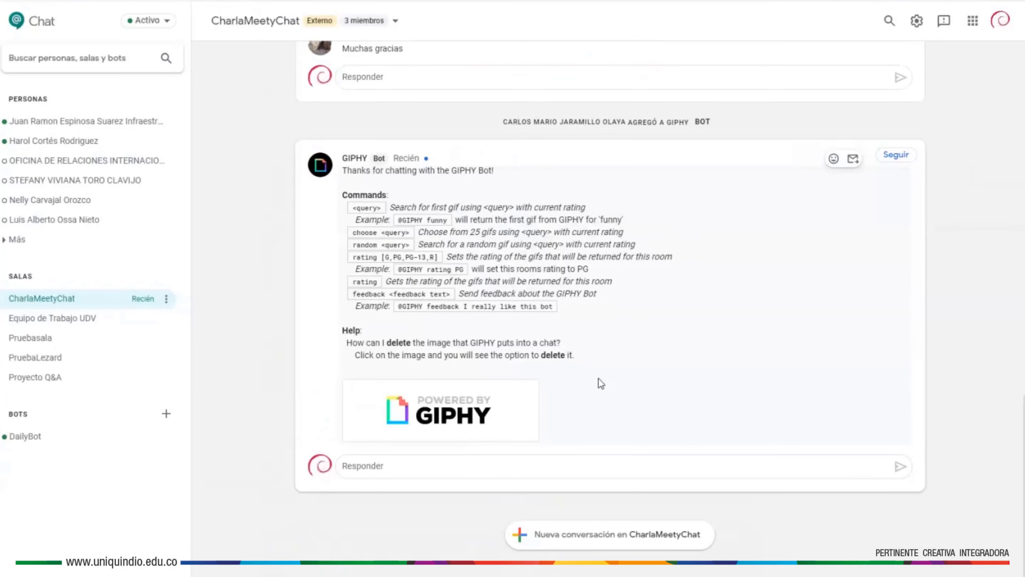
click(439, 466)
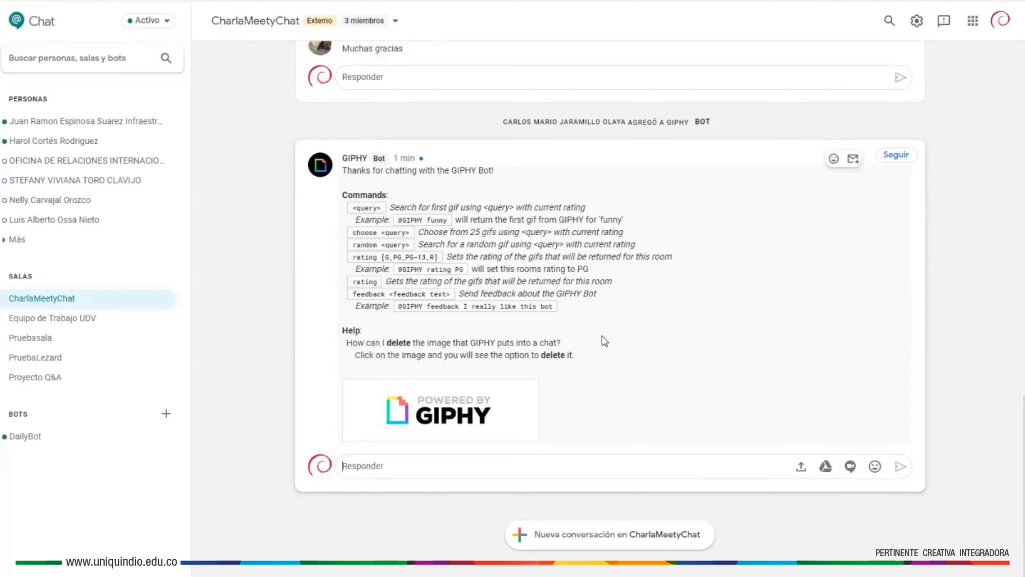
drag(343, 195, 395, 196)
click(397, 197)
click(459, 465)
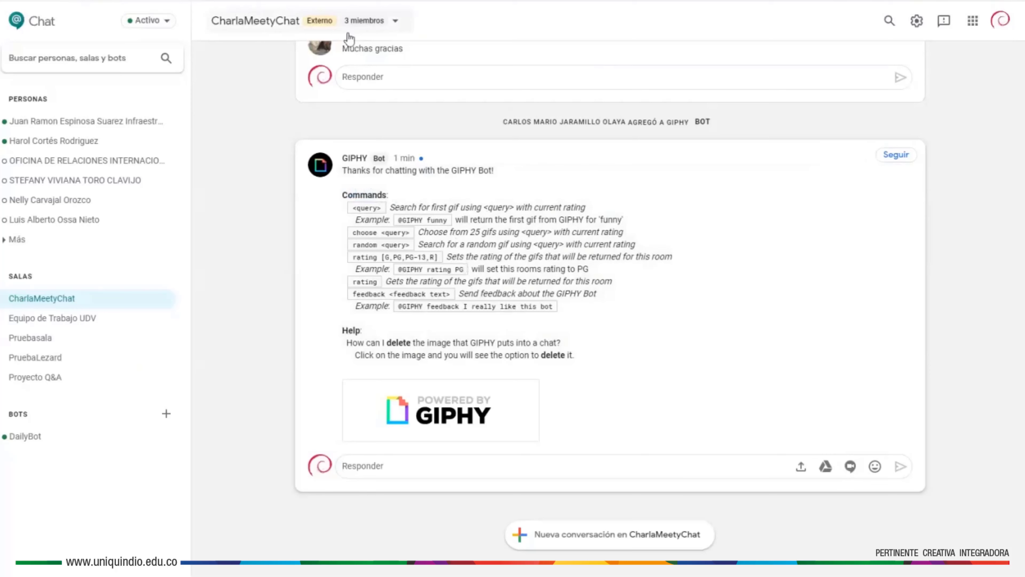
click(393, 24)
key(Escape)
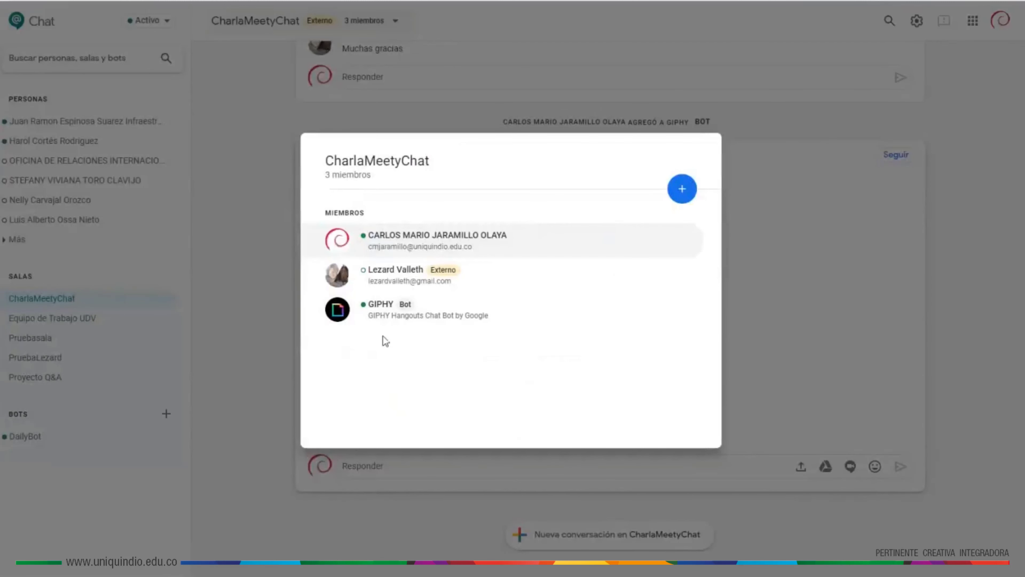
click(233, 275)
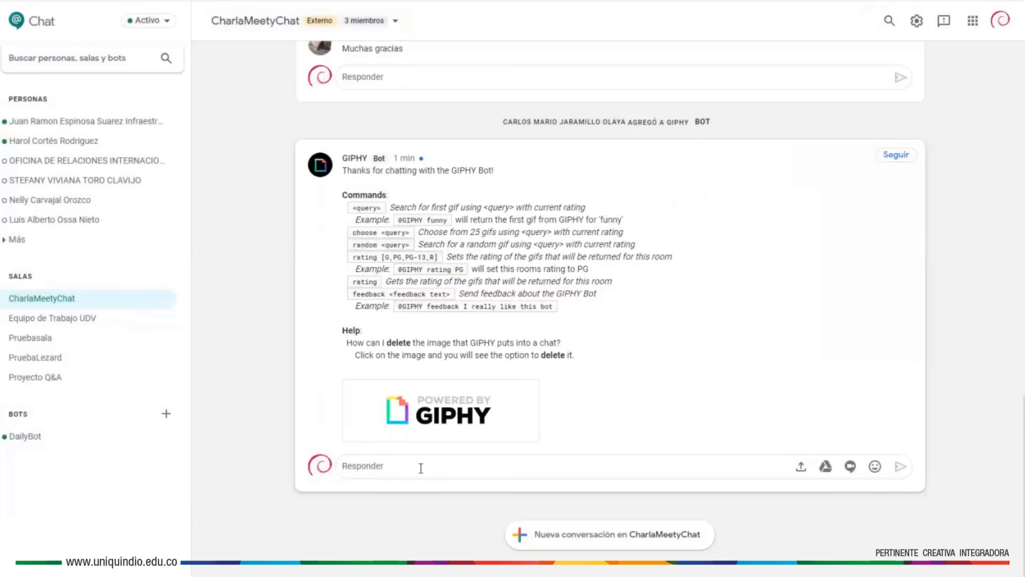
text(@)
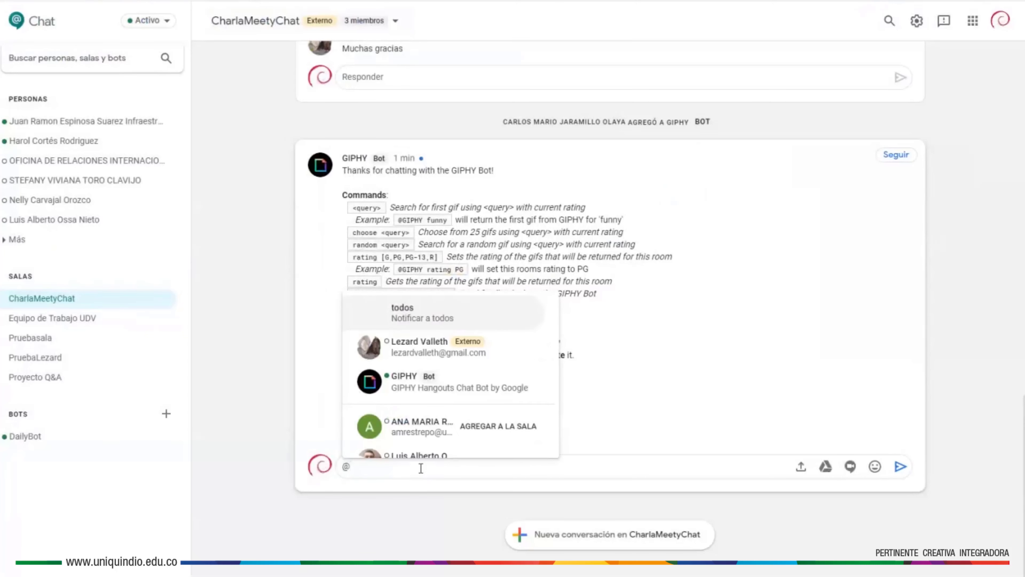
click(410, 391)
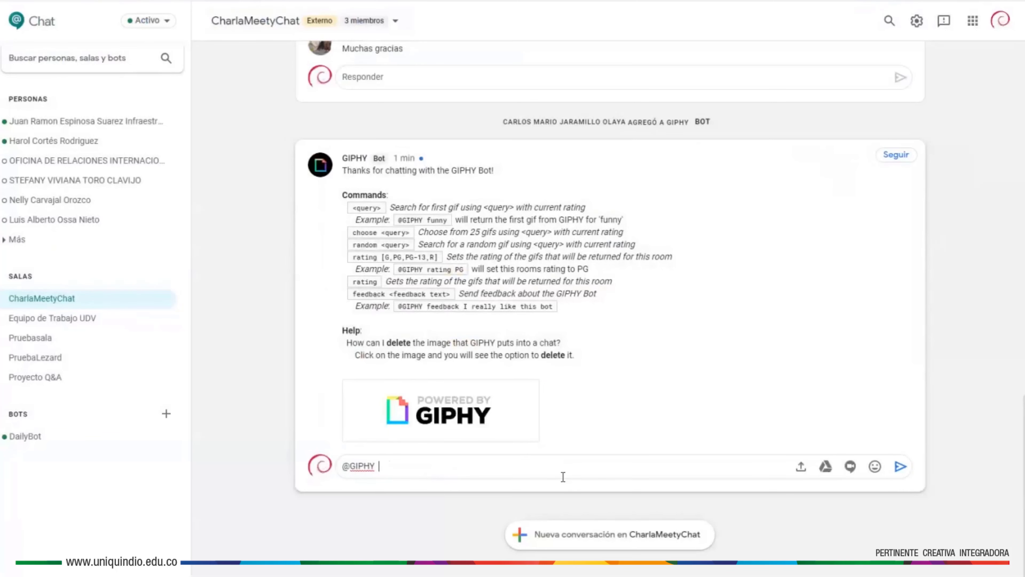
text(hola)
key(Return)
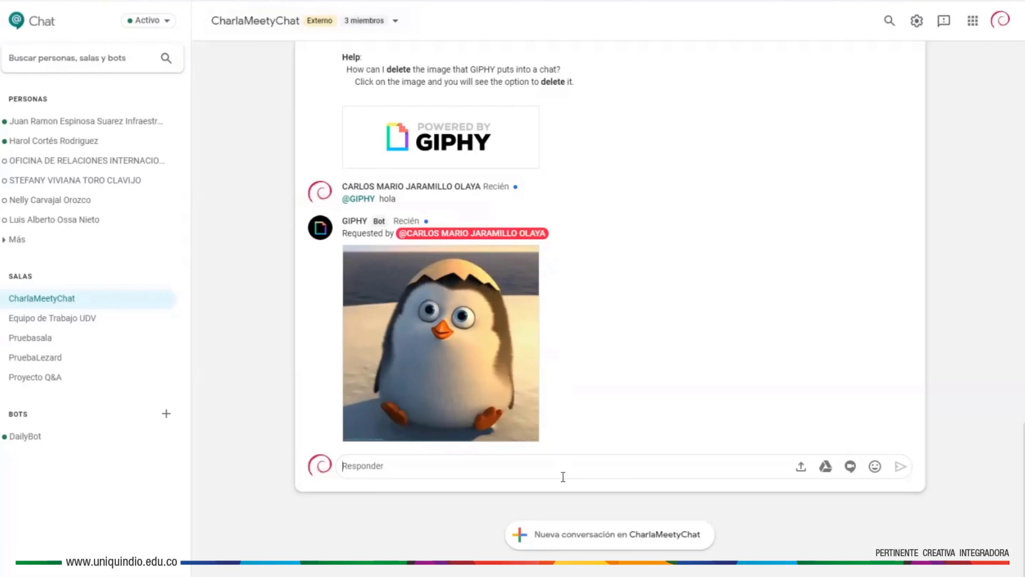
text(@)
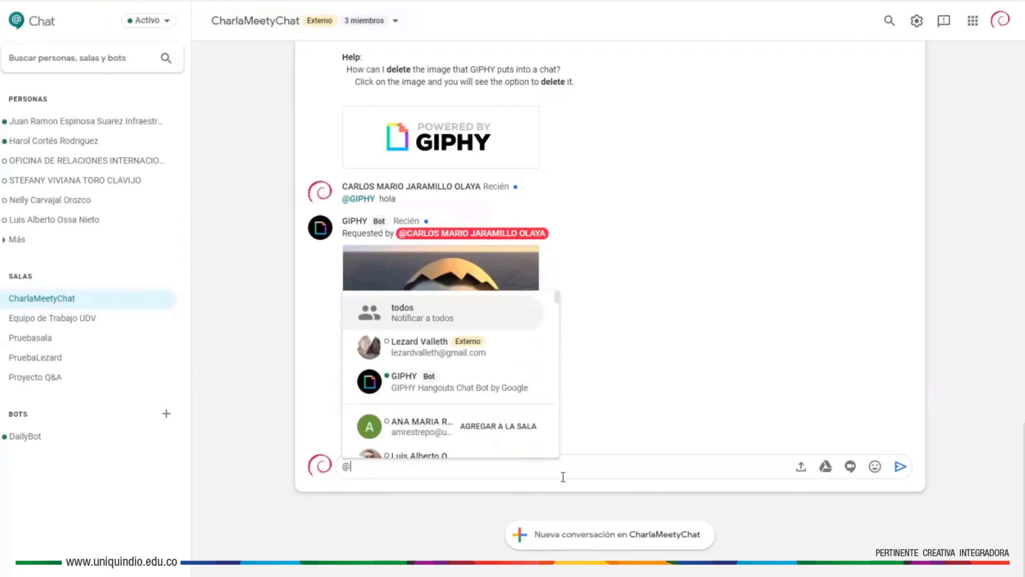
click(485, 384)
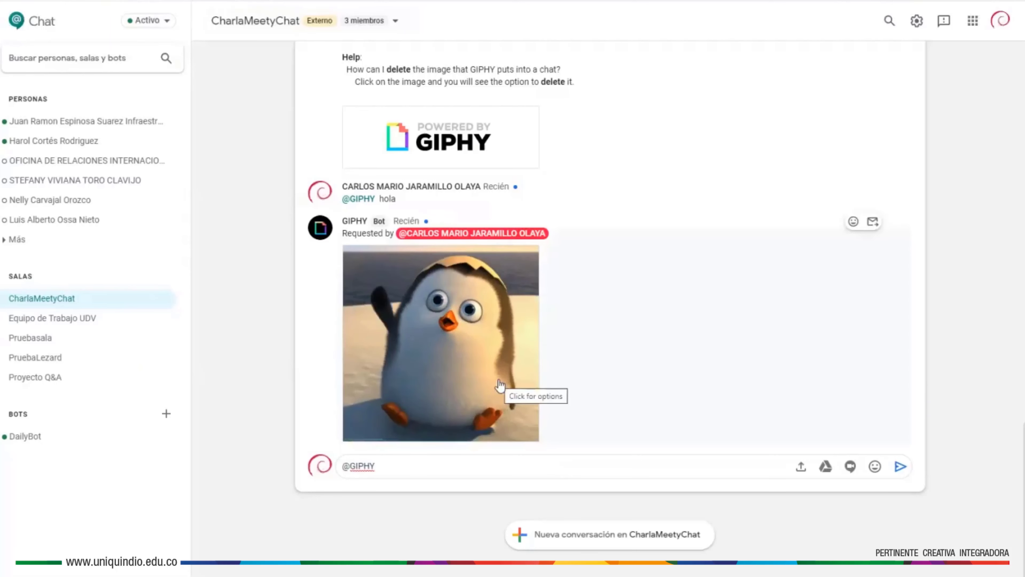
text(Buenos días)
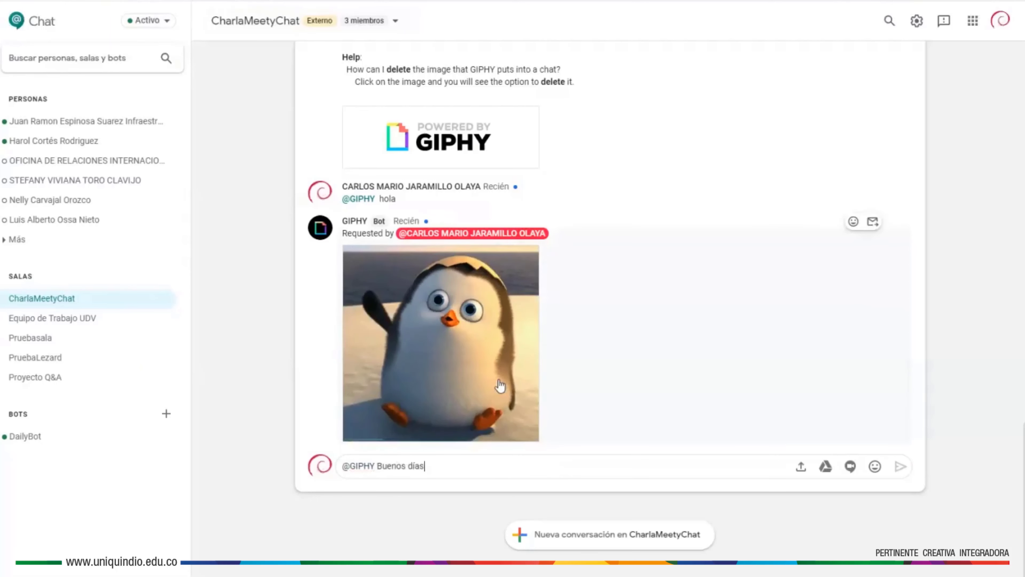
key(Return)
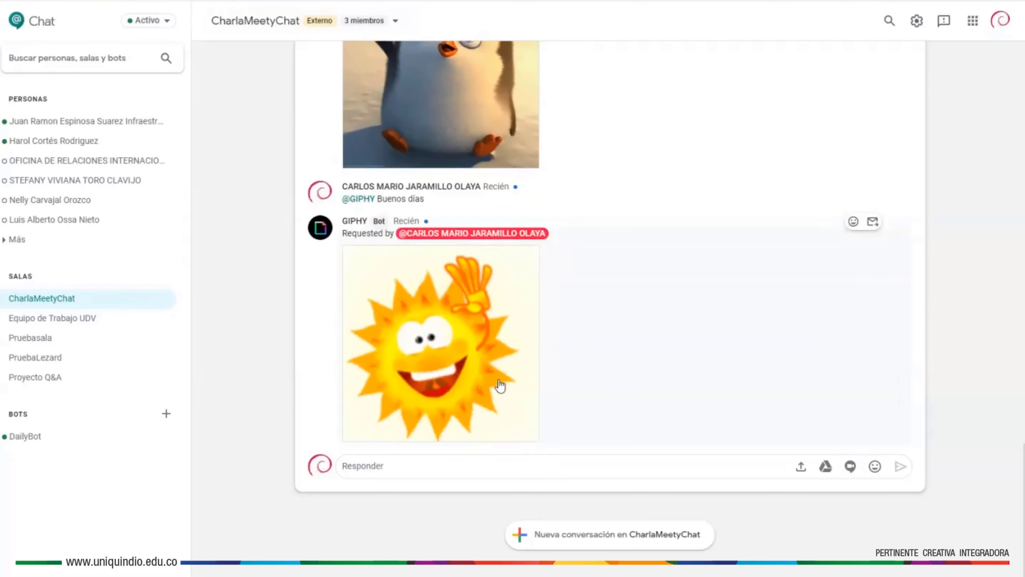
text(@)
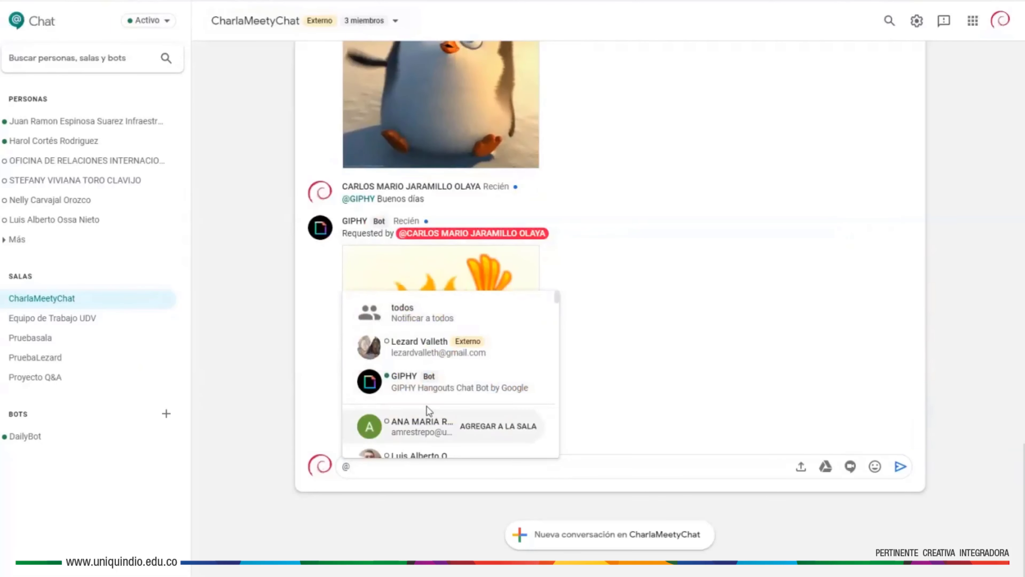
click(495, 385)
text(adios)
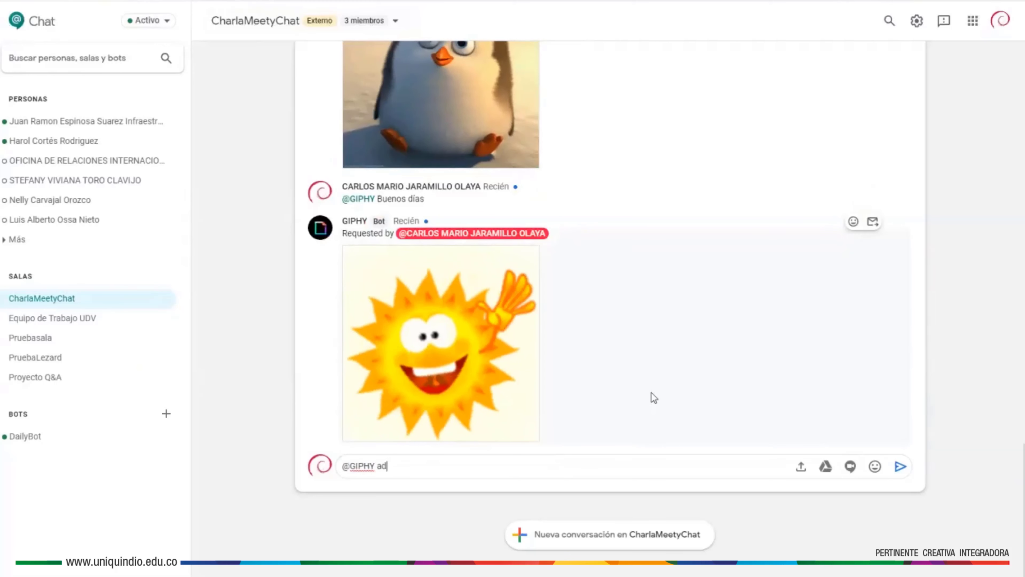
key(BackSpace)
key(BackSpace)
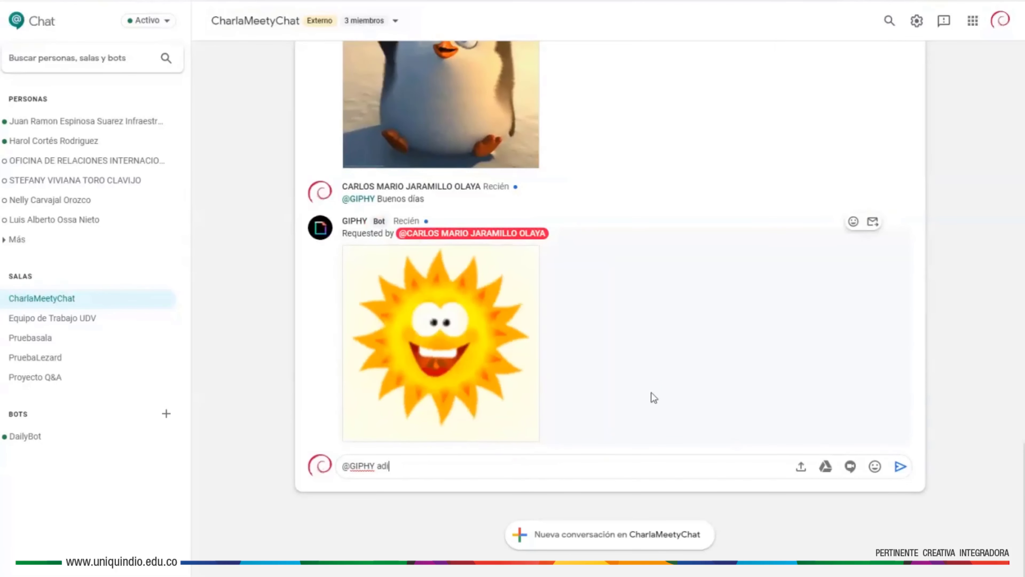
text(ós)
key(Return)
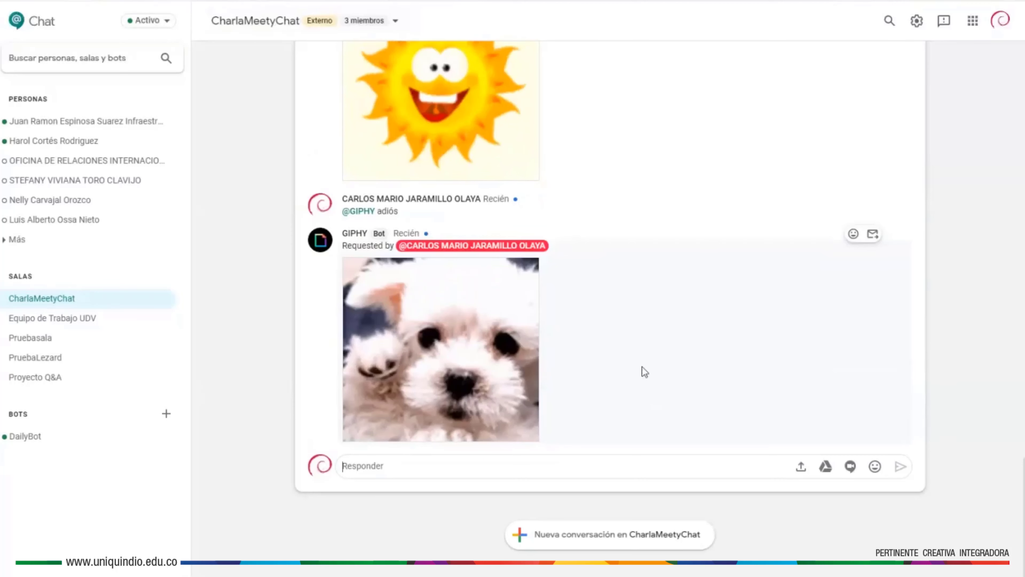
scroll(642, 367, up, 5)
scroll(643, 368, up, 15)
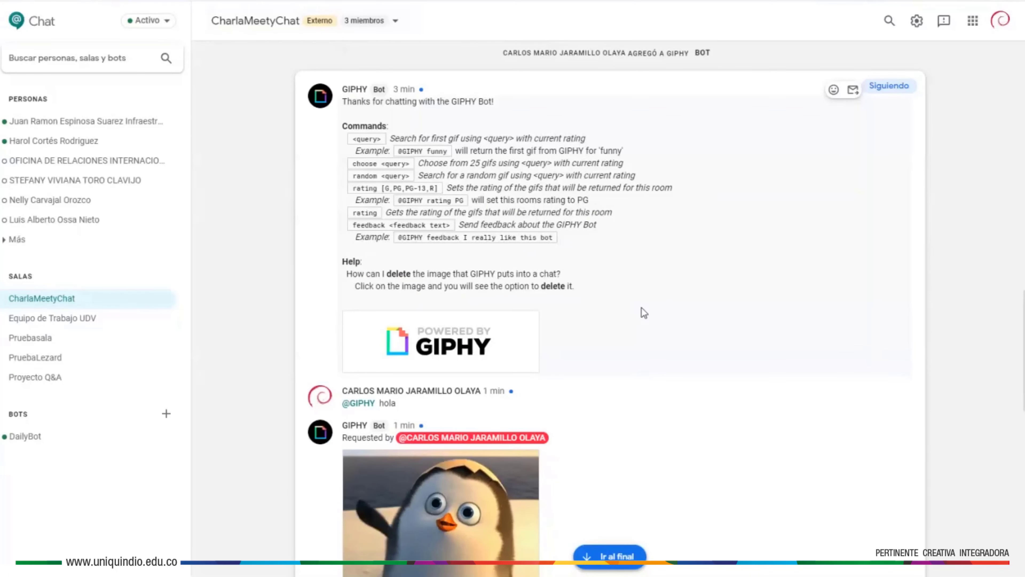
scroll(643, 313, down, 9)
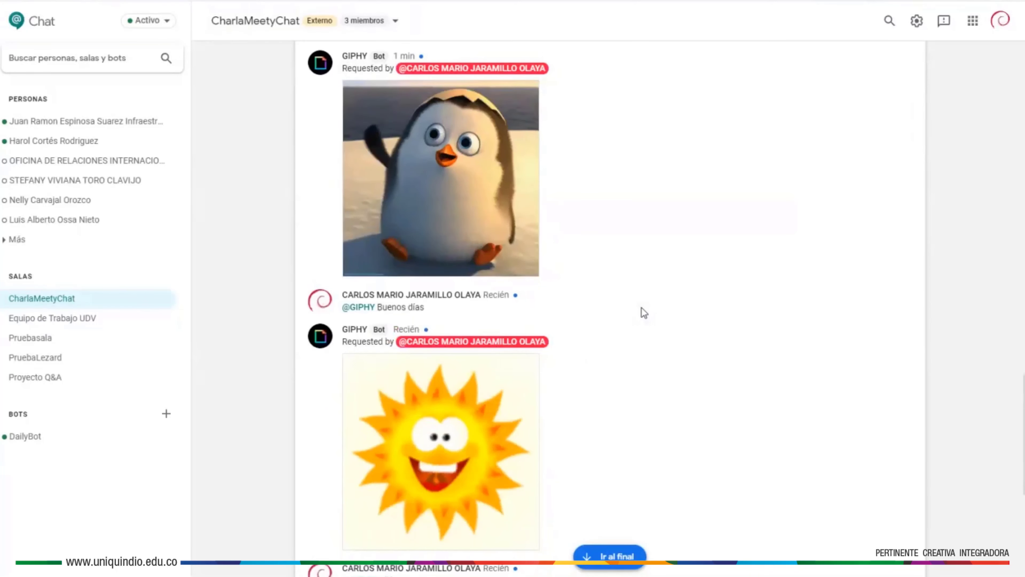
scroll(643, 313, down, 8)
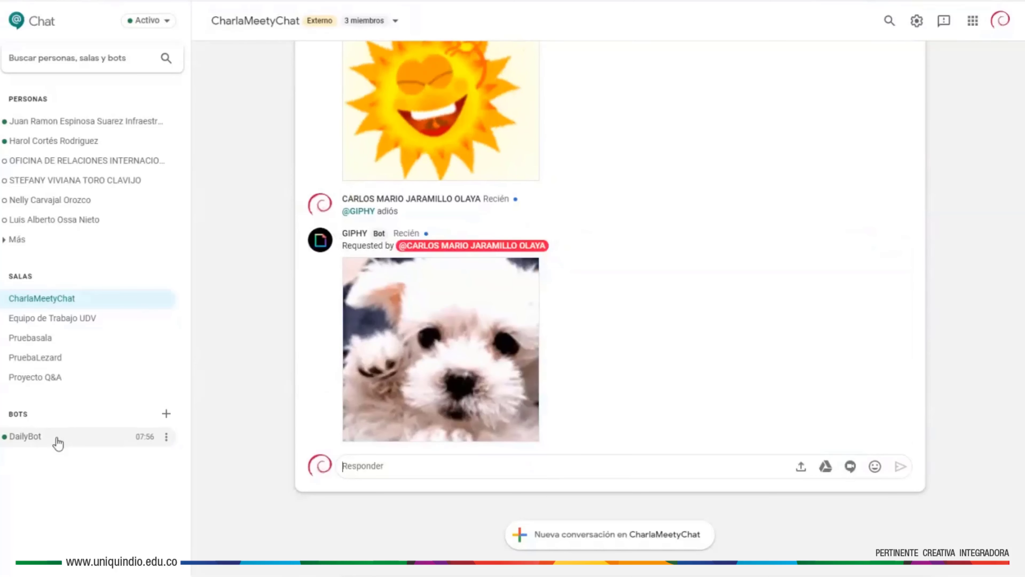
- Add DailyBot to CharlaMeetyChat without sending an e-mail notification
click(398, 24)
click(331, 80)
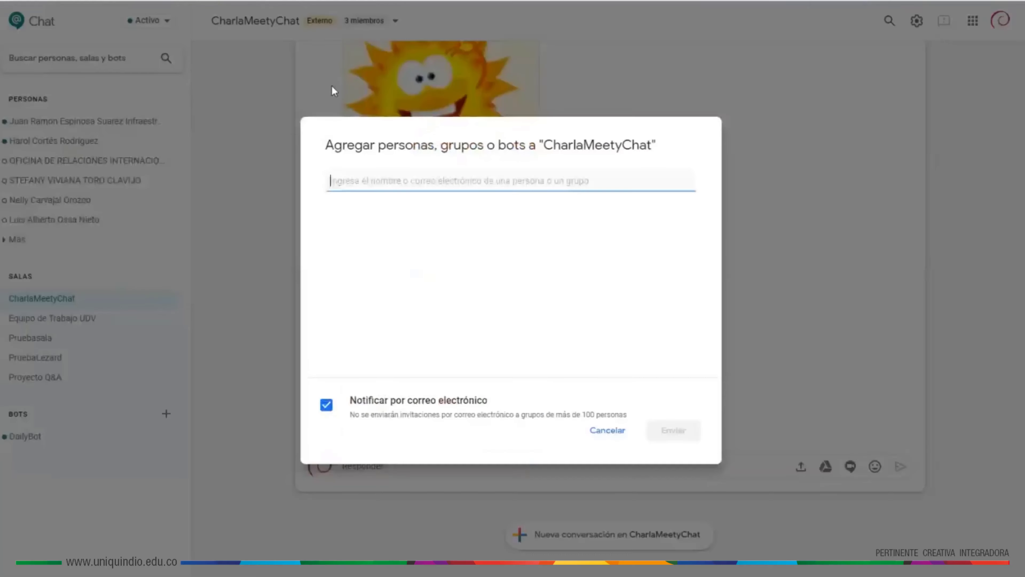
text(dai)
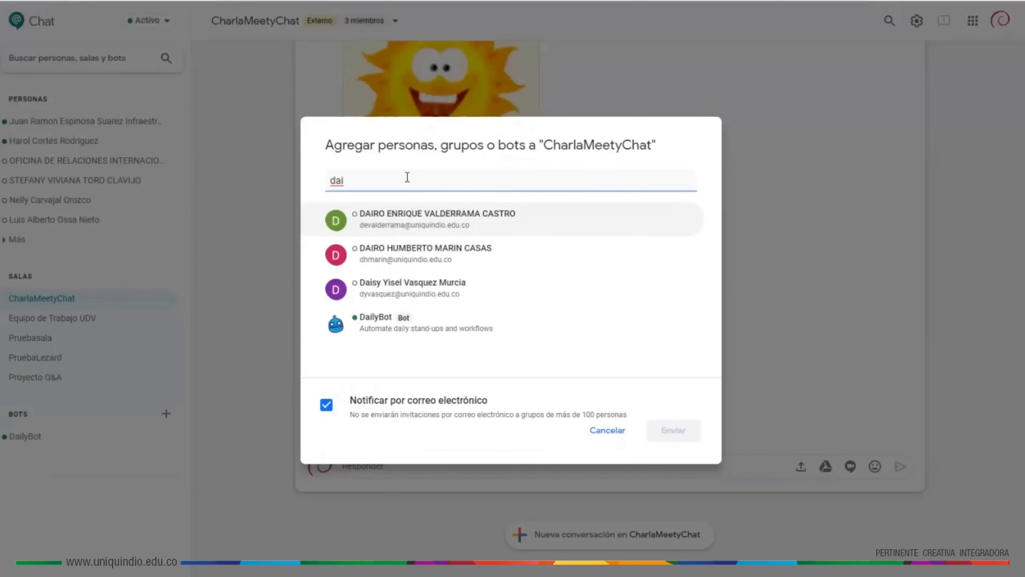
click(394, 332)
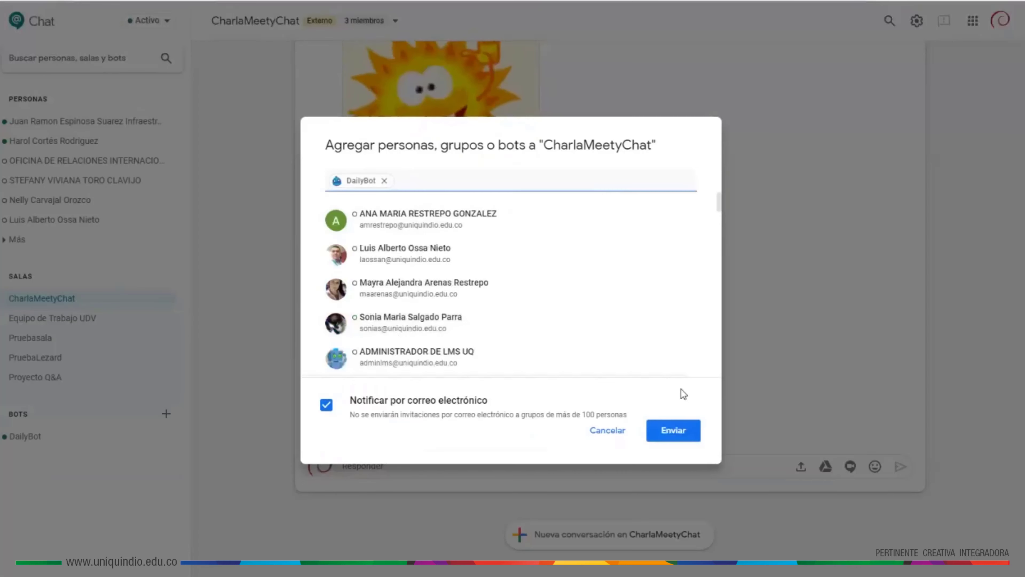
click(317, 406)
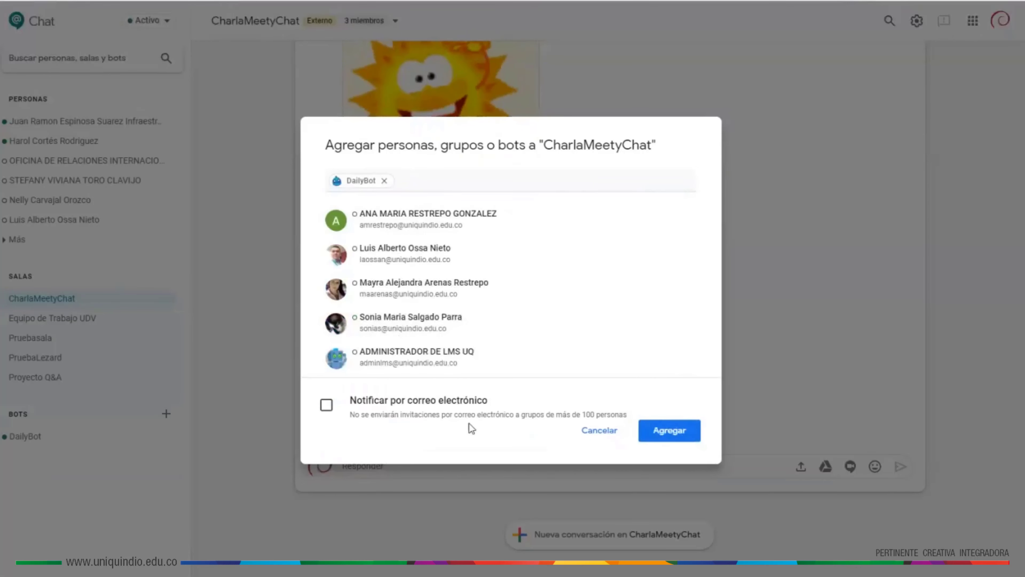
click(670, 430)
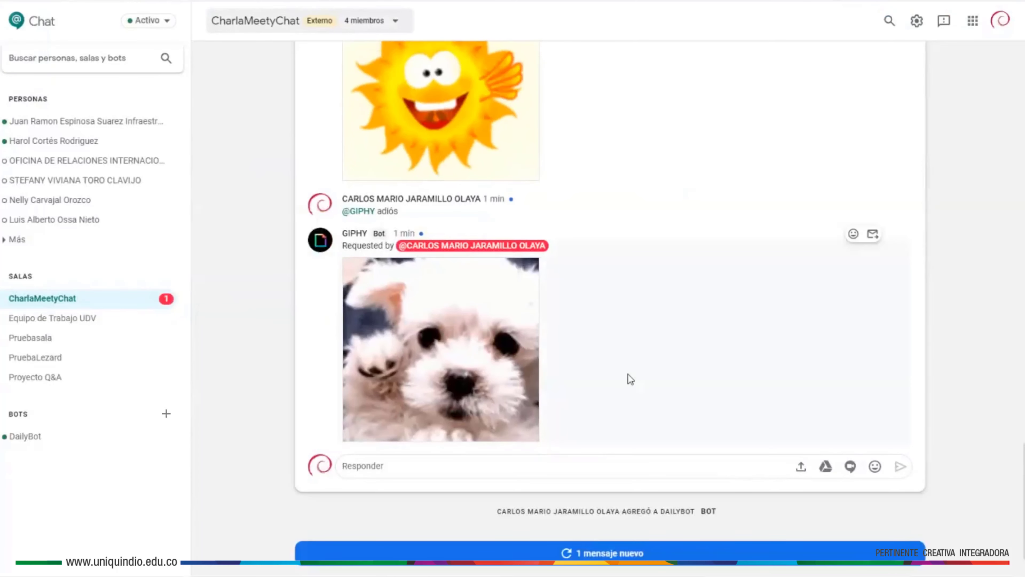
- Show DailyBot's new unread message in the room
scroll(629, 377, down, 2)
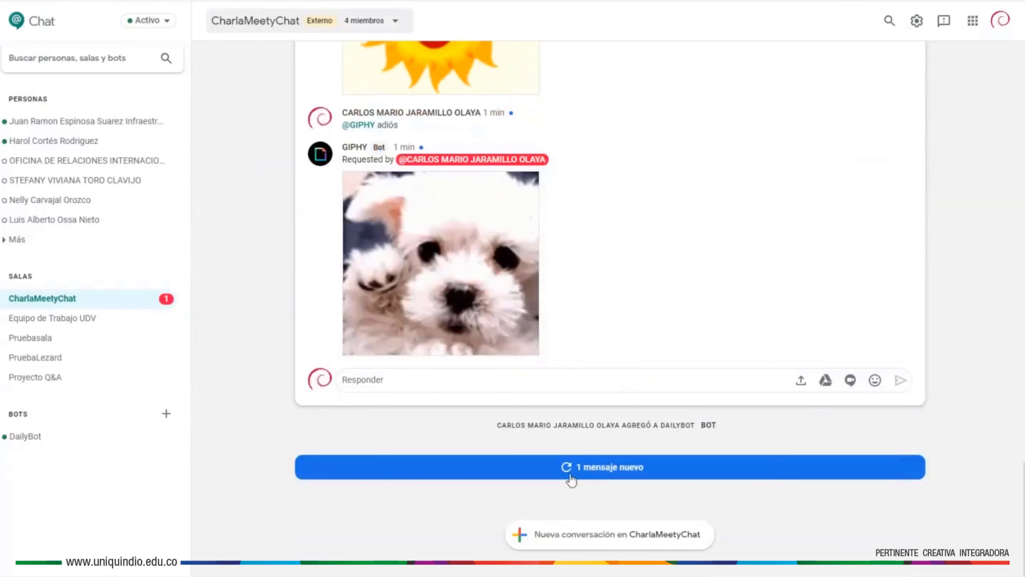
click(580, 470)
scroll(580, 467, down, 3)
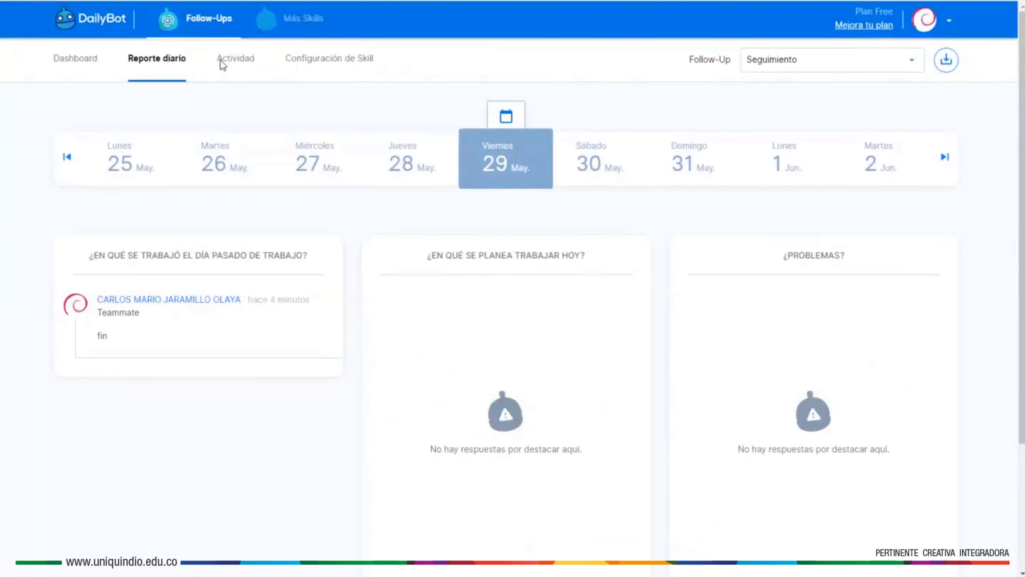
- Check the Seguimiento follow-up's options and the Mis Preferencias page in Configuración de Skill
click(329, 59)
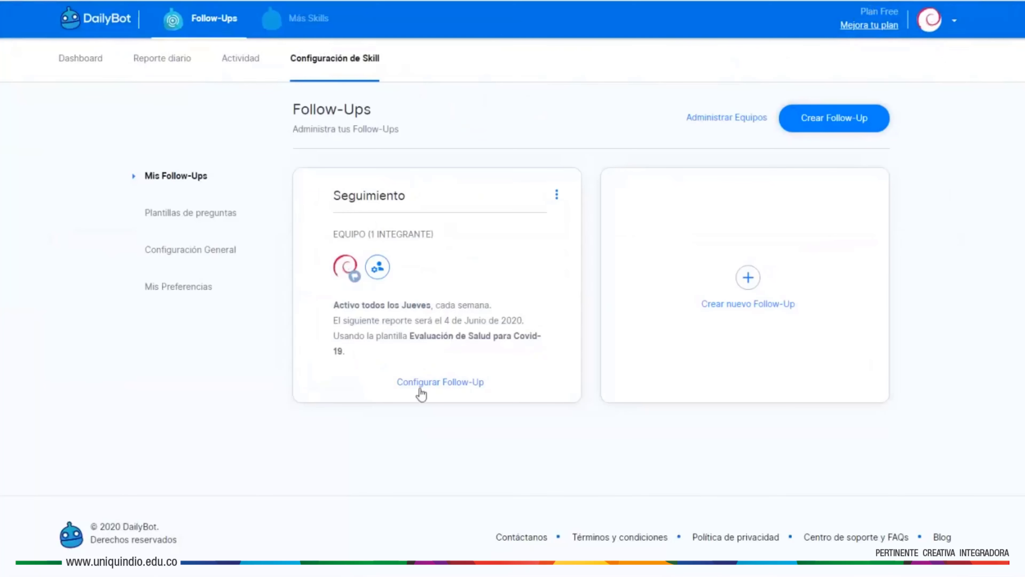
click(558, 194)
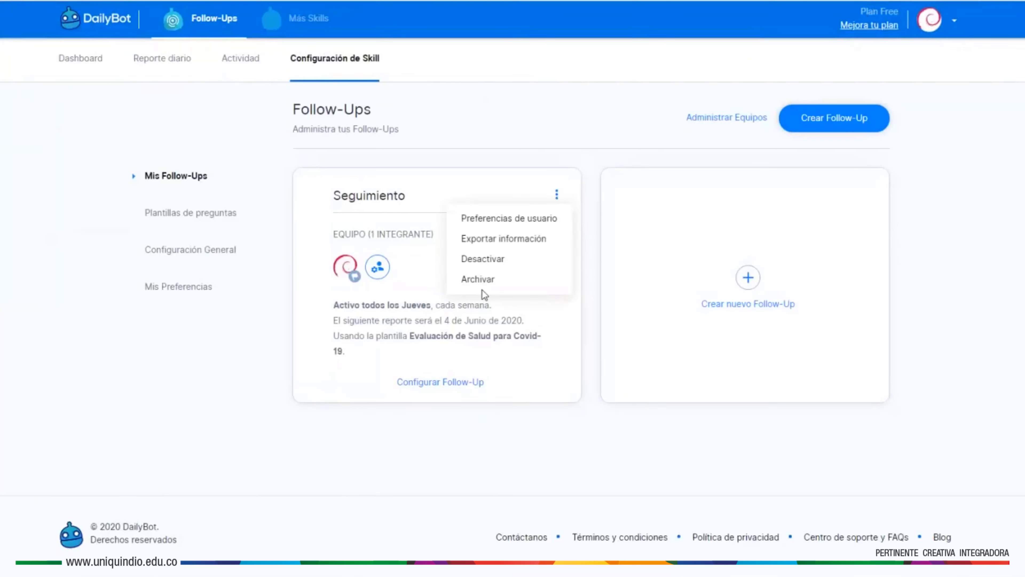
click(514, 362)
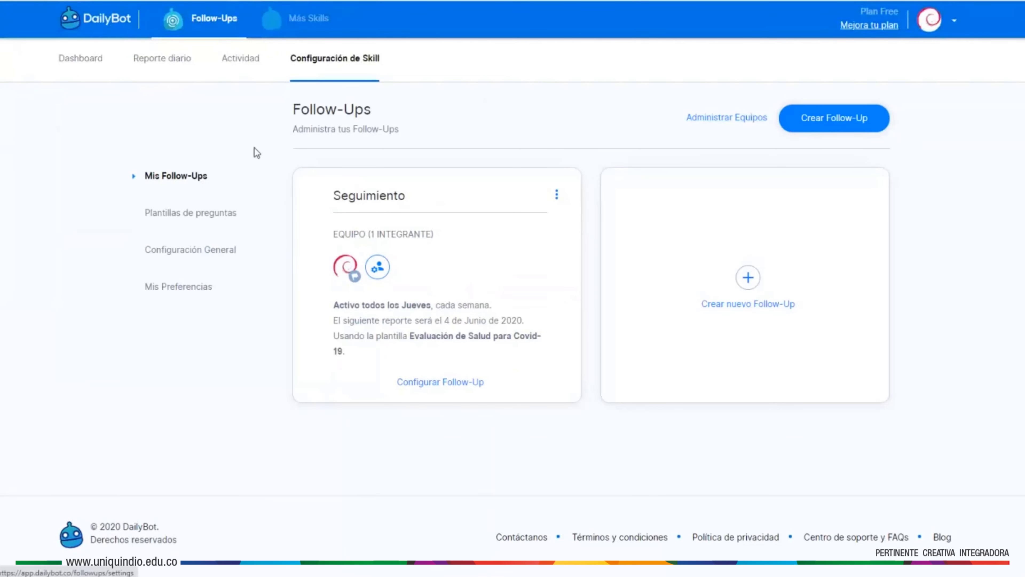
click(175, 288)
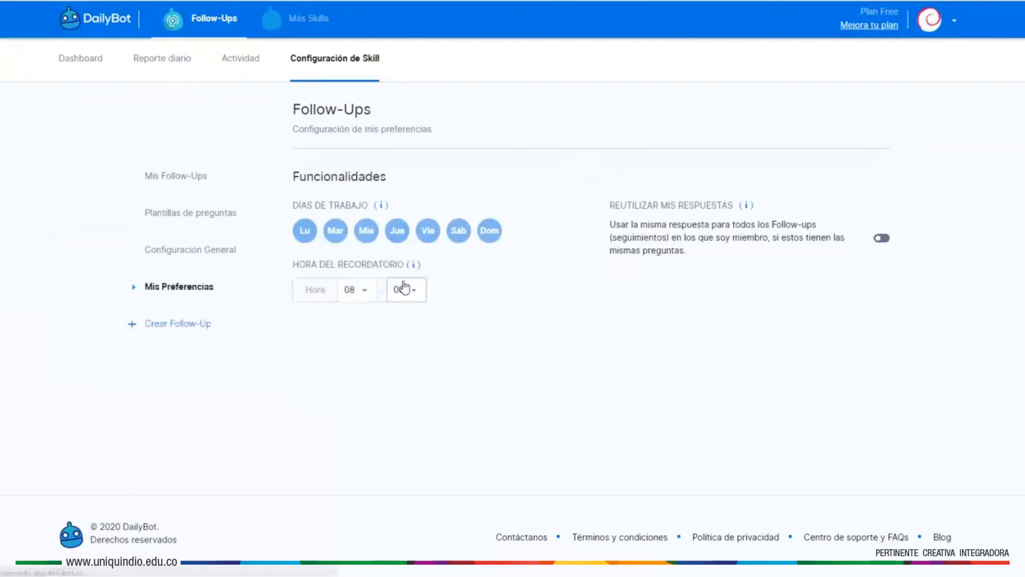
click(169, 163)
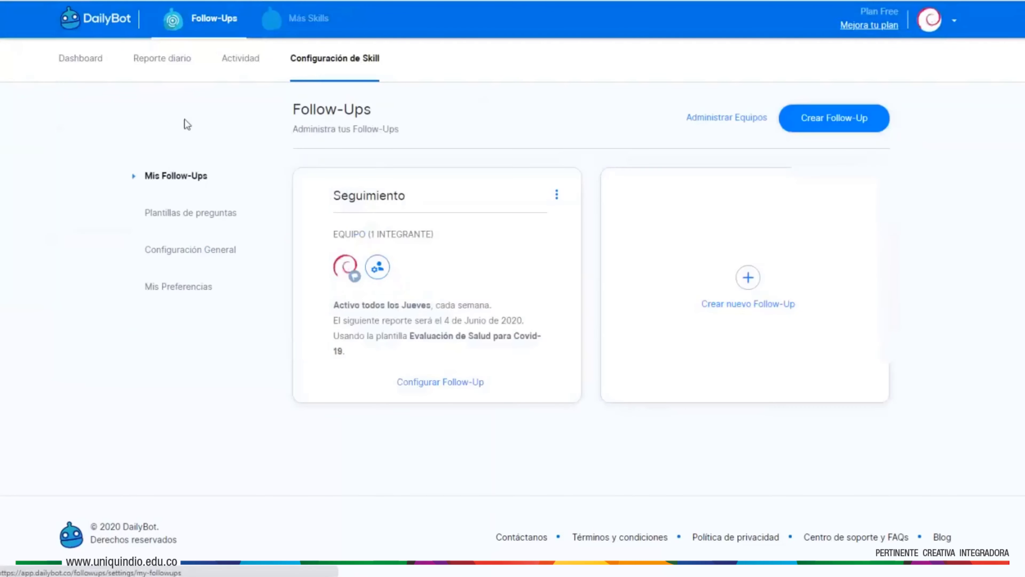
- Browse the Actividad, Reporte diario and Dashboard pages, then edit the Seguimiento follow-up
click(231, 61)
click(178, 67)
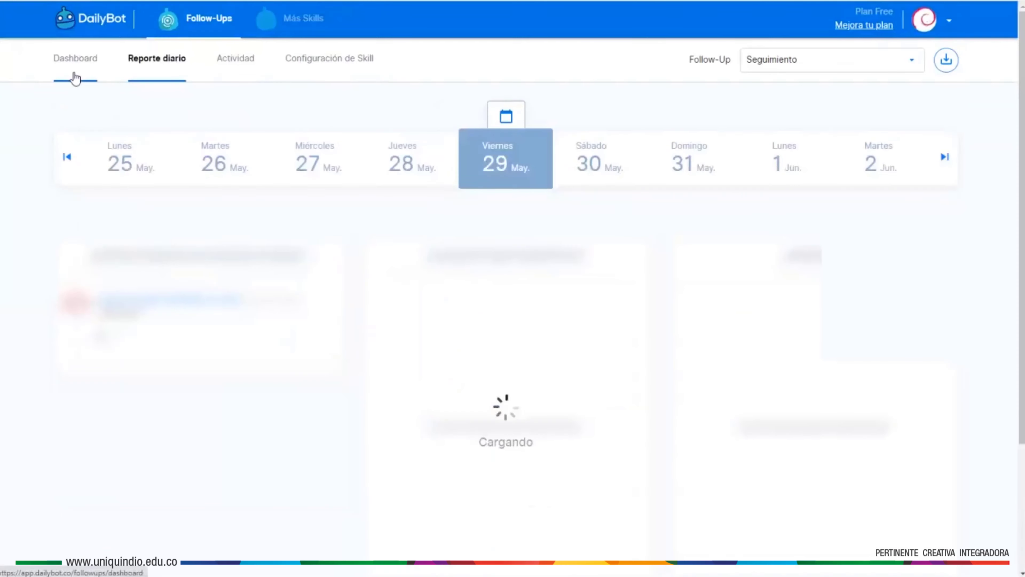
click(78, 60)
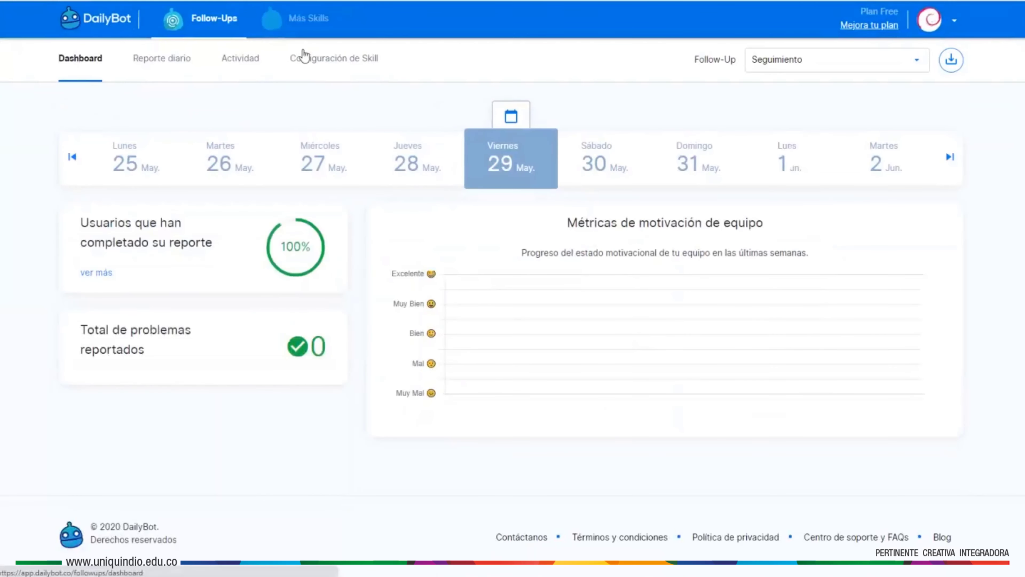
click(326, 59)
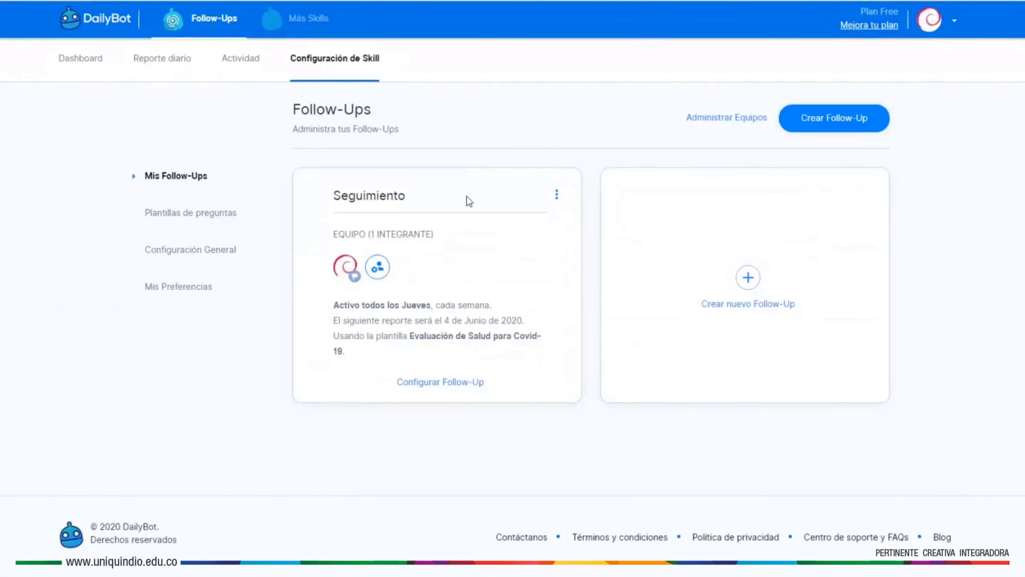
click(430, 383)
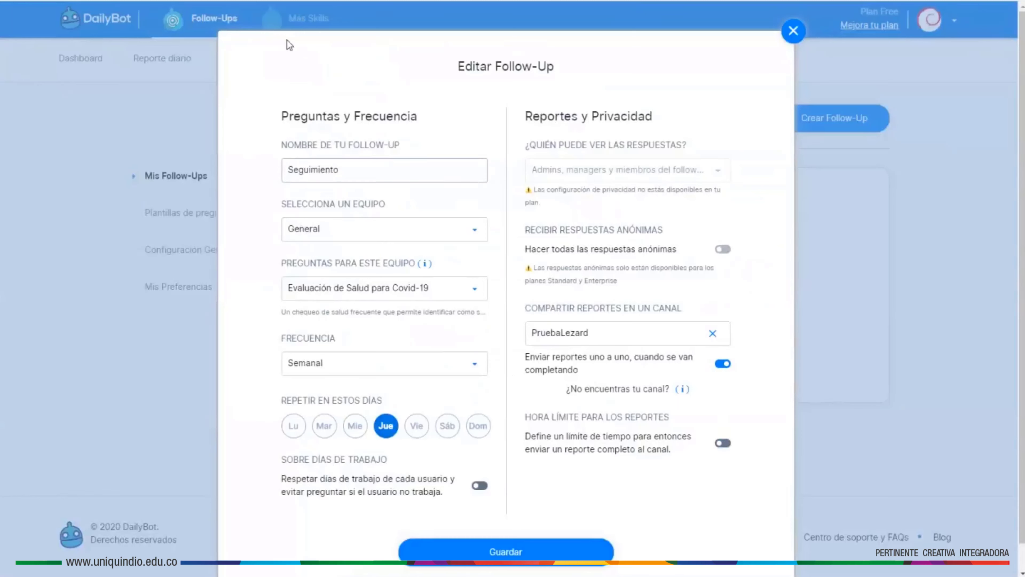
- Keep the name Seguimiento and team General, and list the Preguntas para este equipo templates
click(357, 170)
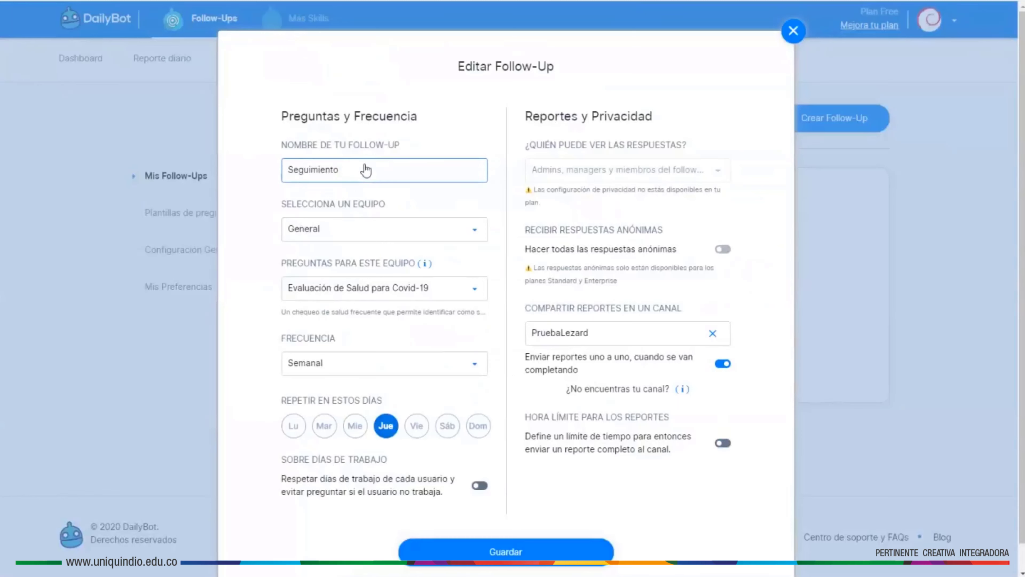
drag(365, 170, 240, 146)
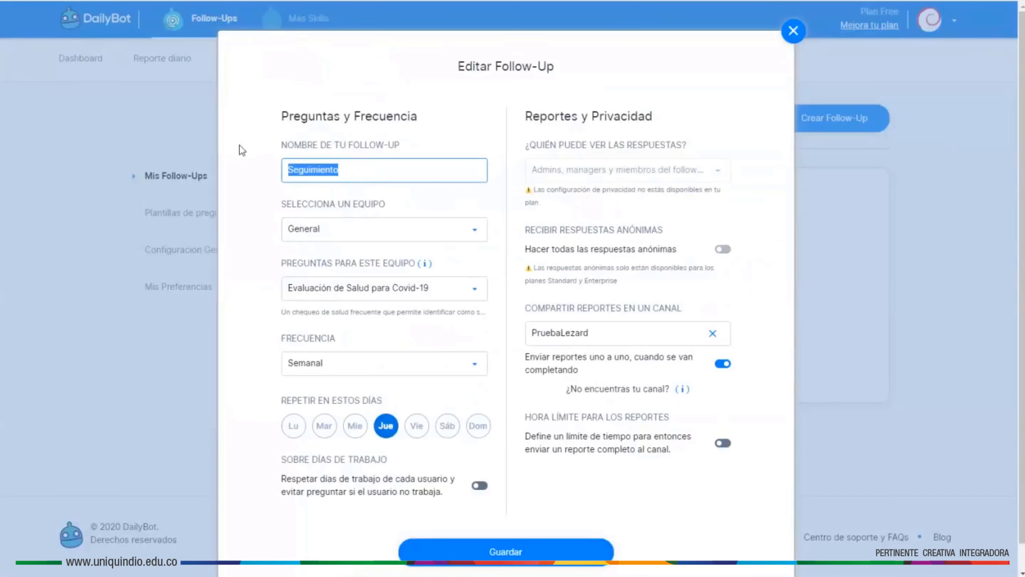
click(365, 229)
click(365, 230)
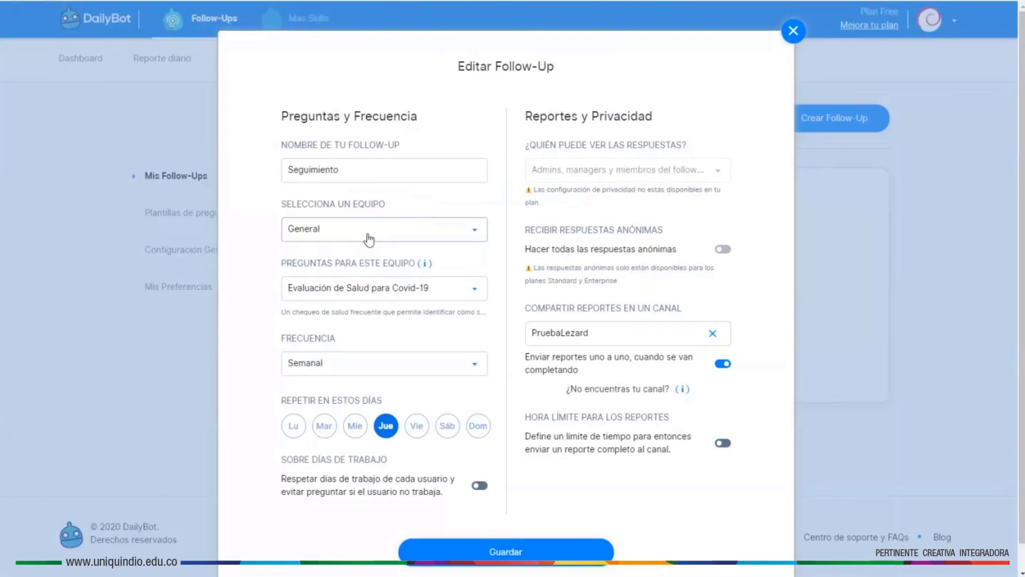
click(439, 298)
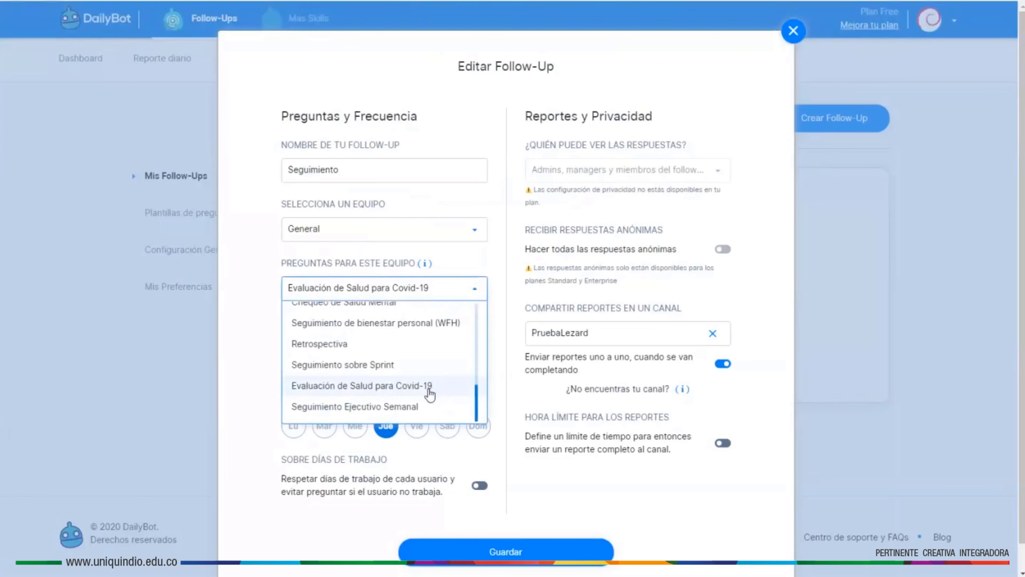
- Choose the Evaluación de Salud para Covid-19 question template for Seguimiento
scroll(429, 394, up, 2)
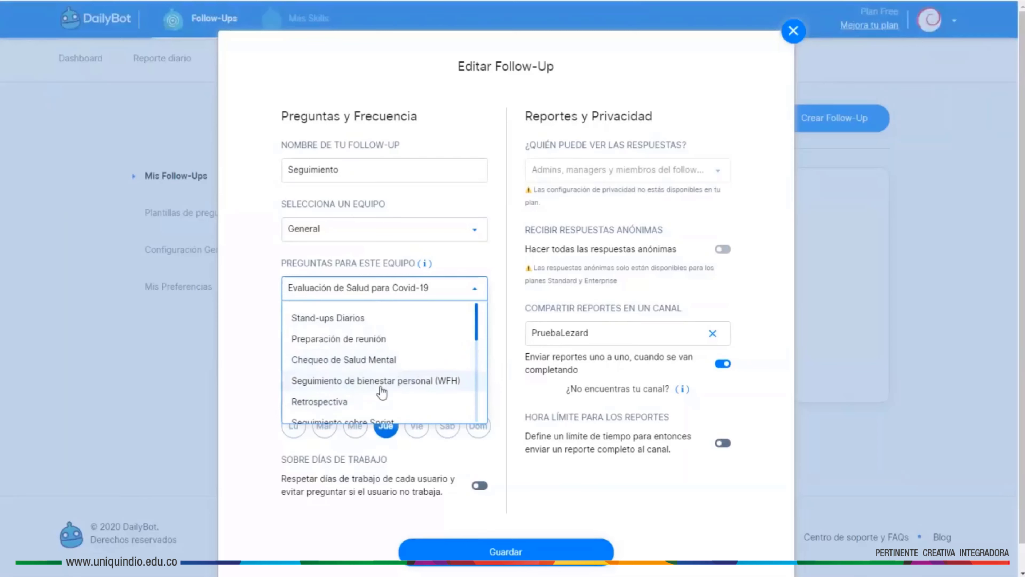
scroll(383, 389, down, 2)
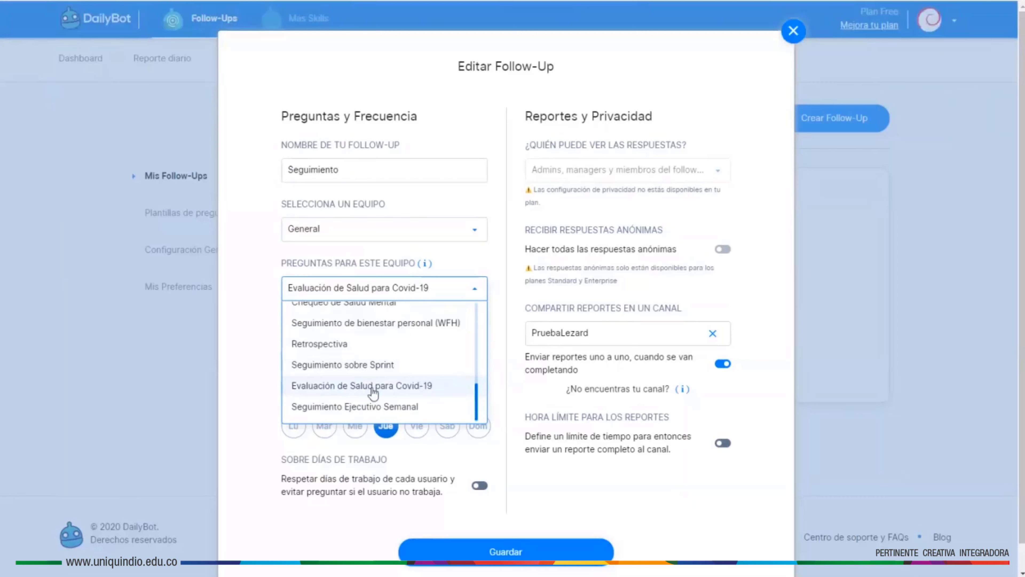
click(372, 386)
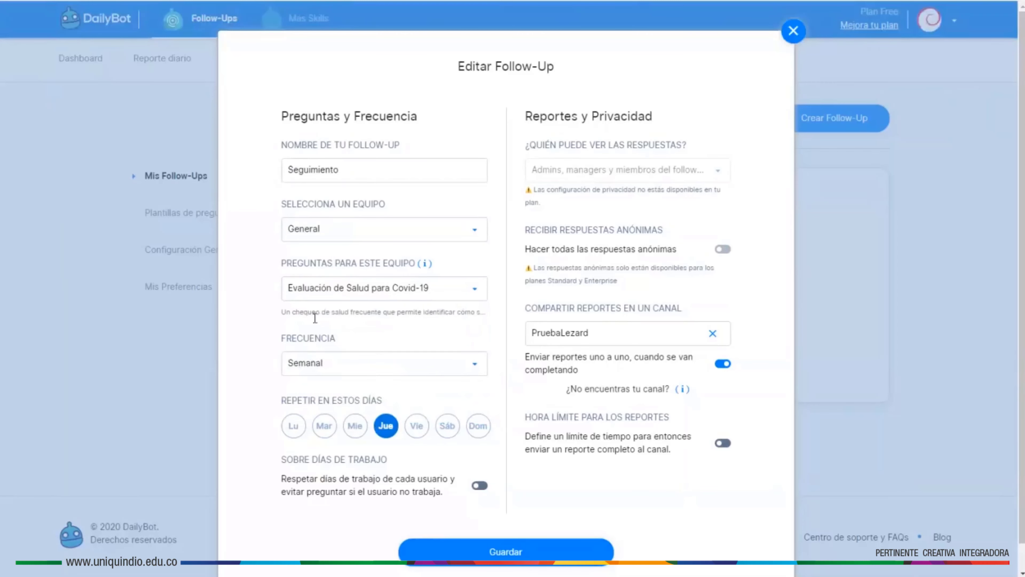
- Keep the Semanal frequency, add Friday (Vie) alongside Thursday, and save the follow-up
click(382, 365)
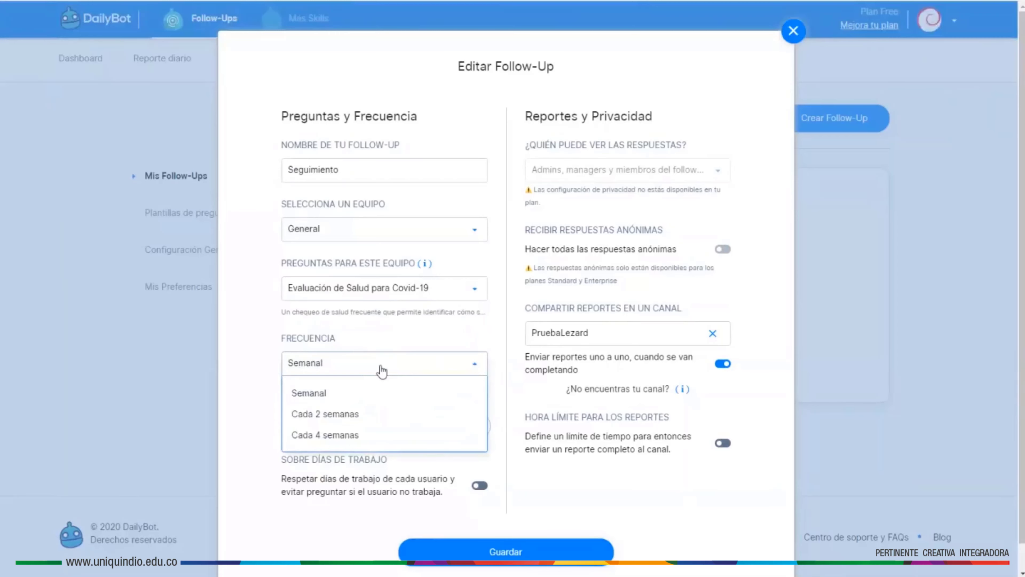
click(368, 371)
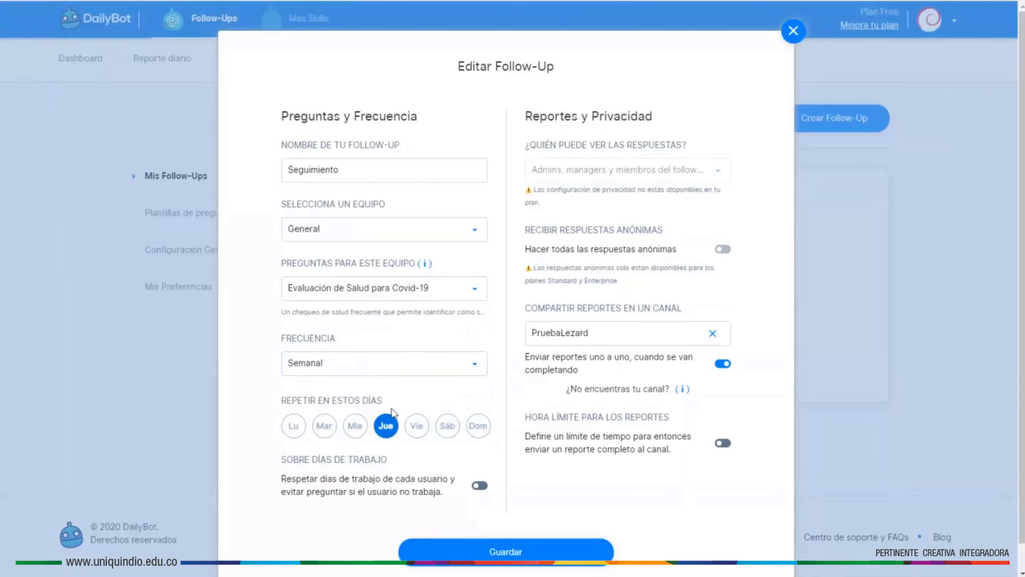
click(416, 425)
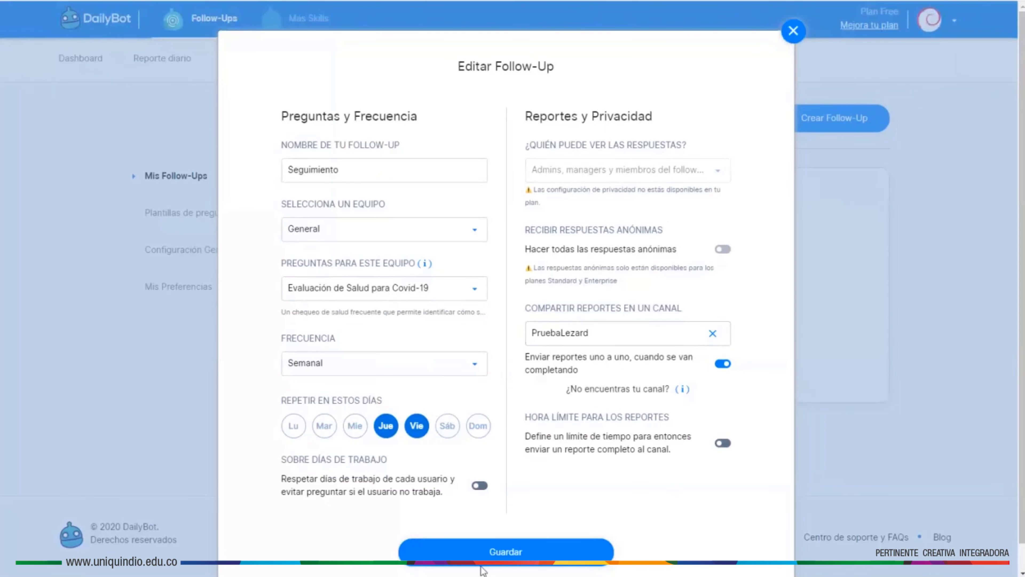
click(500, 554)
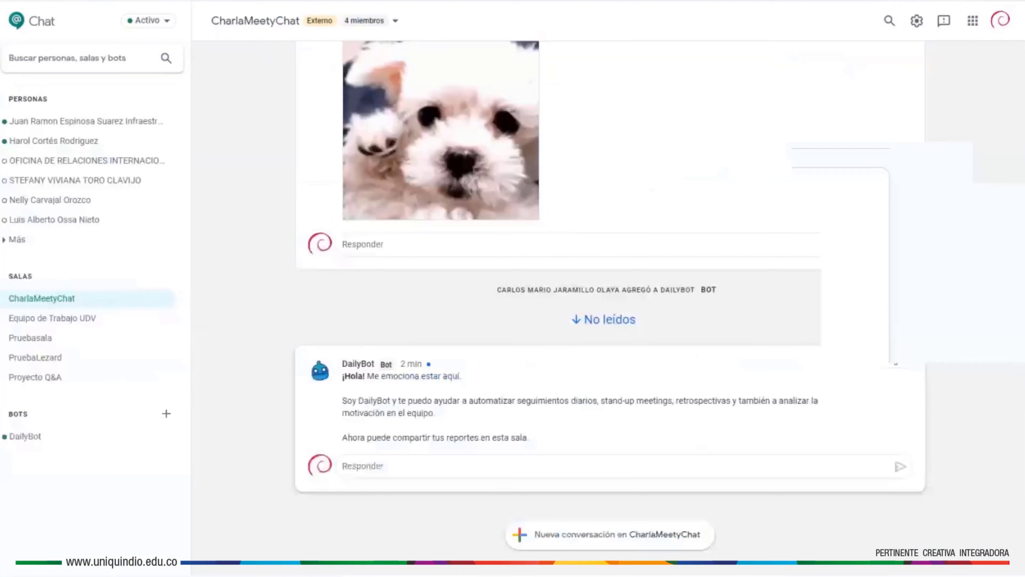
- Switch from the CharlaMeetyChat room to the direct DailyBot conversation under Bots
click(395, 467)
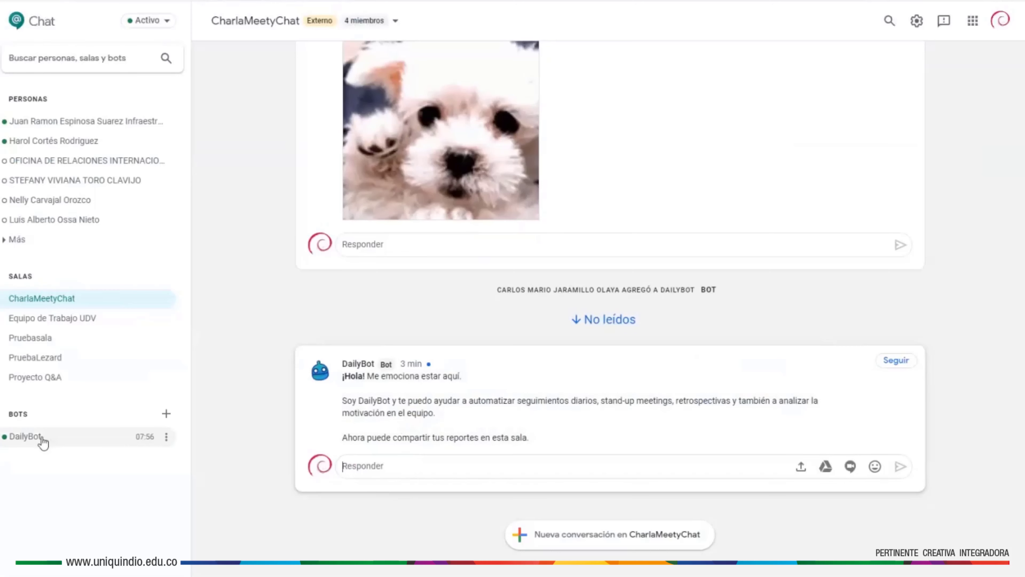
click(166, 437)
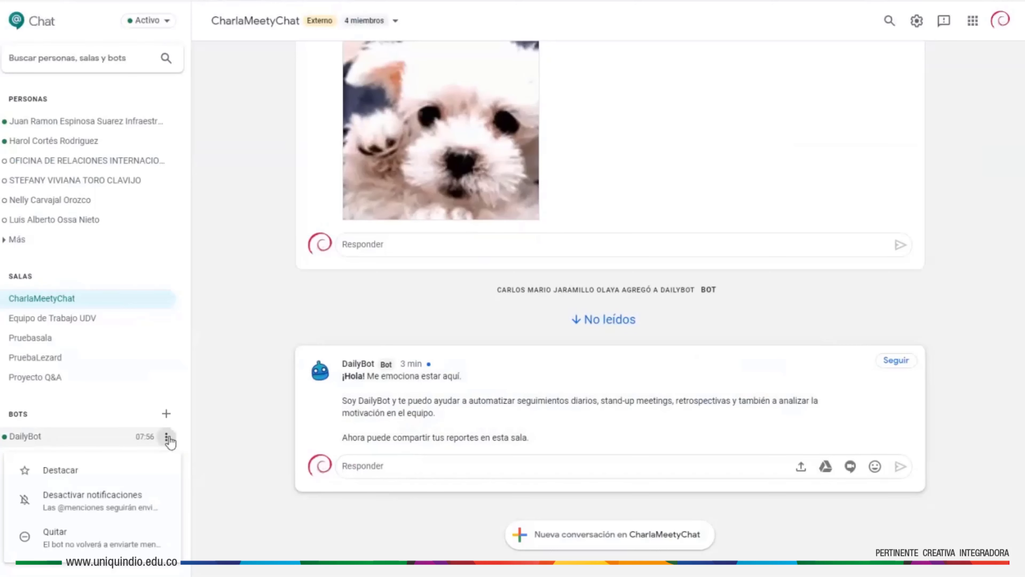
click(23, 442)
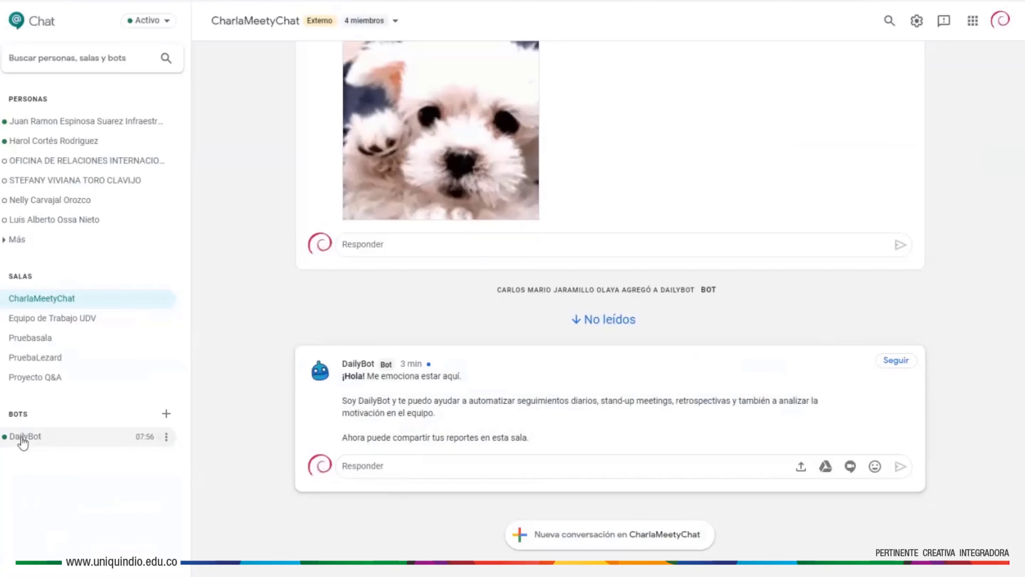
click(23, 442)
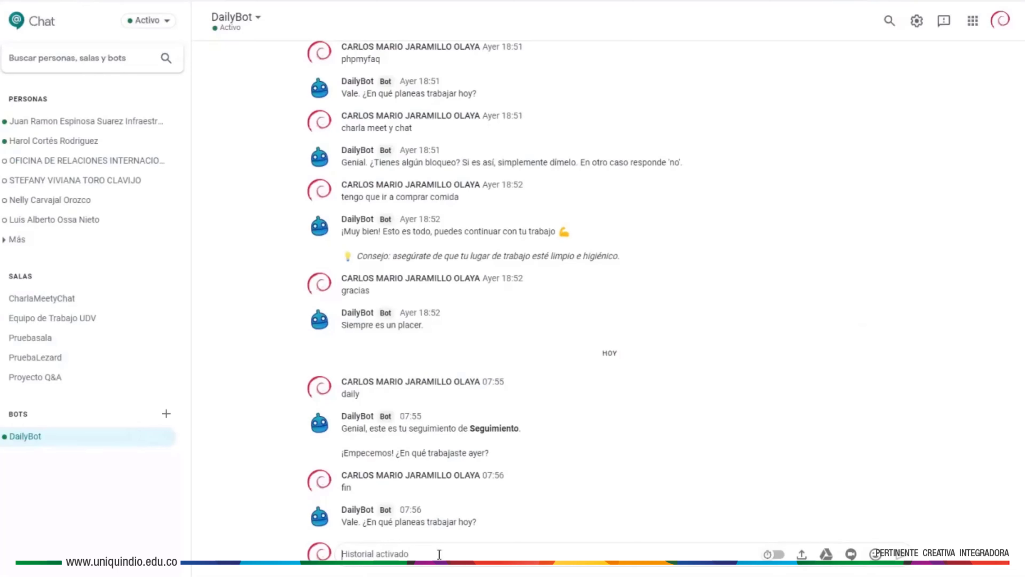
- Send 'daily' to DailyBot twice to restart Seguimiento after the template-change warning
text(daily)
key(Return)
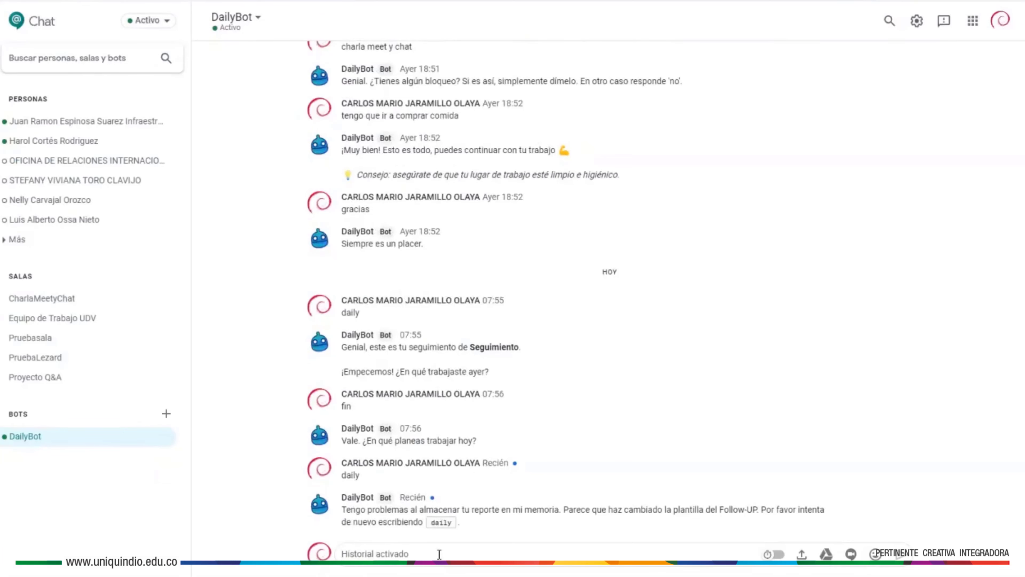
text(daily)
key(Return)
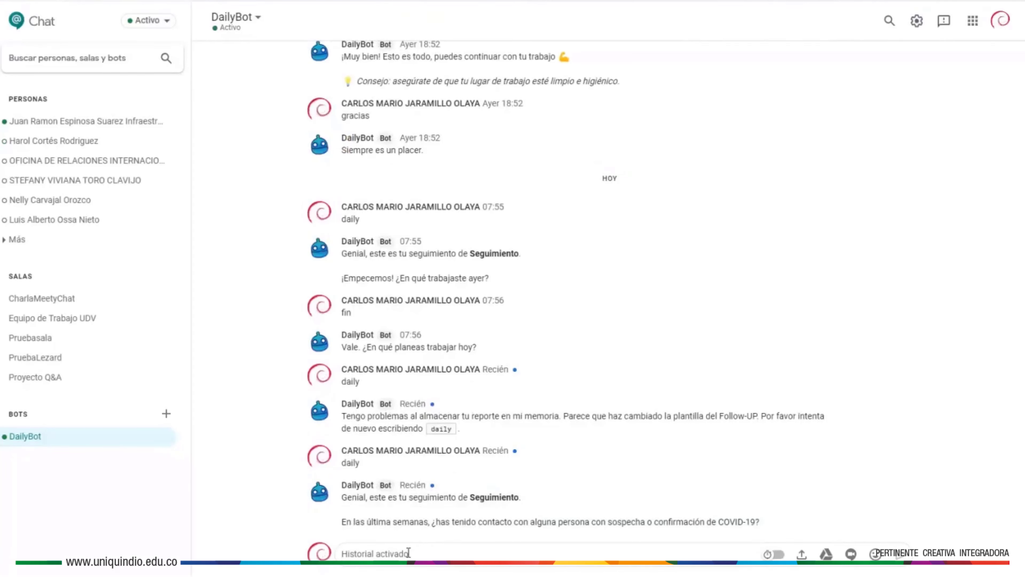
- Answer DailyBot's COVID-19 questions with no, si, si, no and no
text(no)
key(Return)
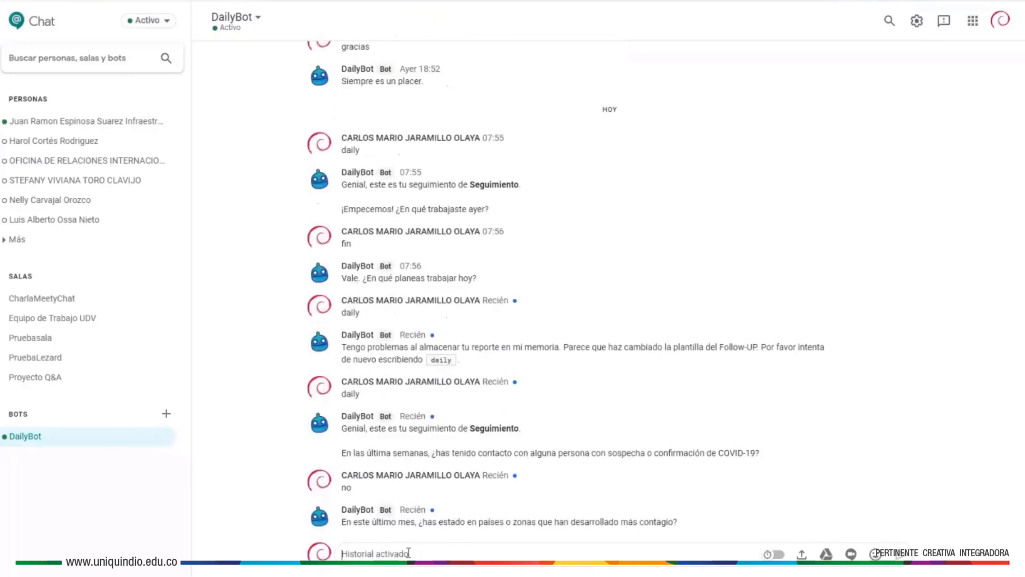
text(si)
key(Return)
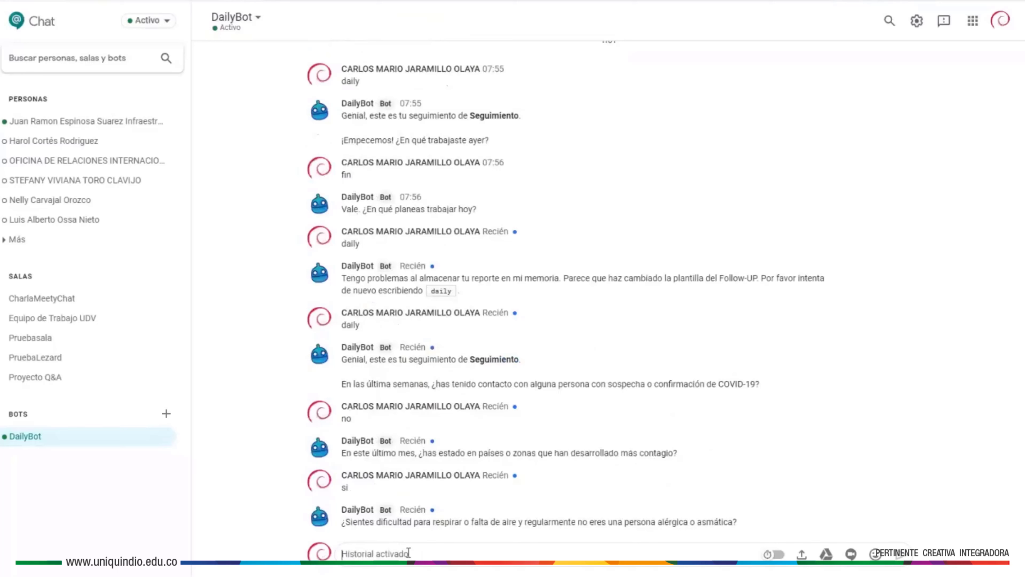
text(si)
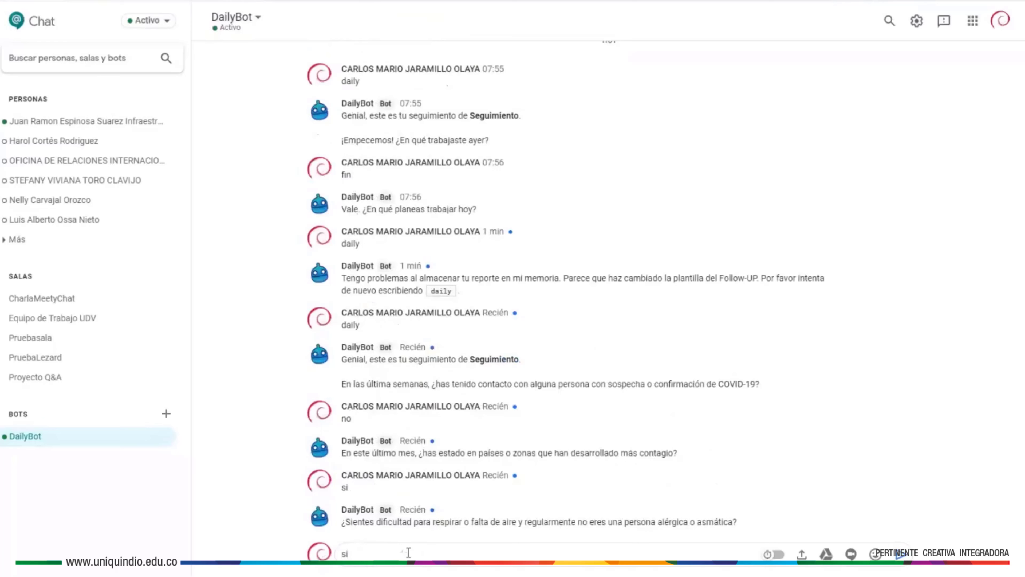
key(Return)
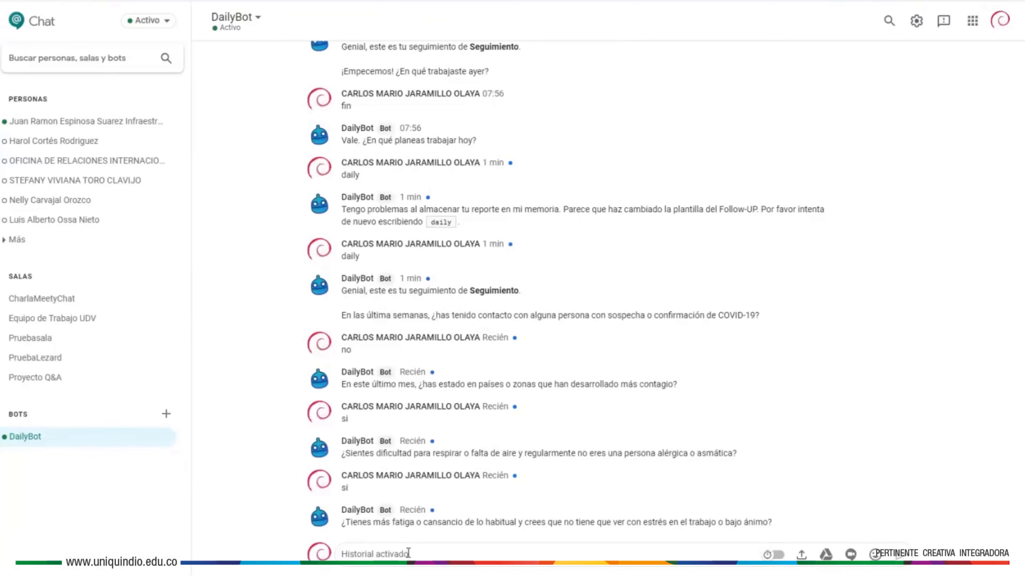
text(no)
key(Return)
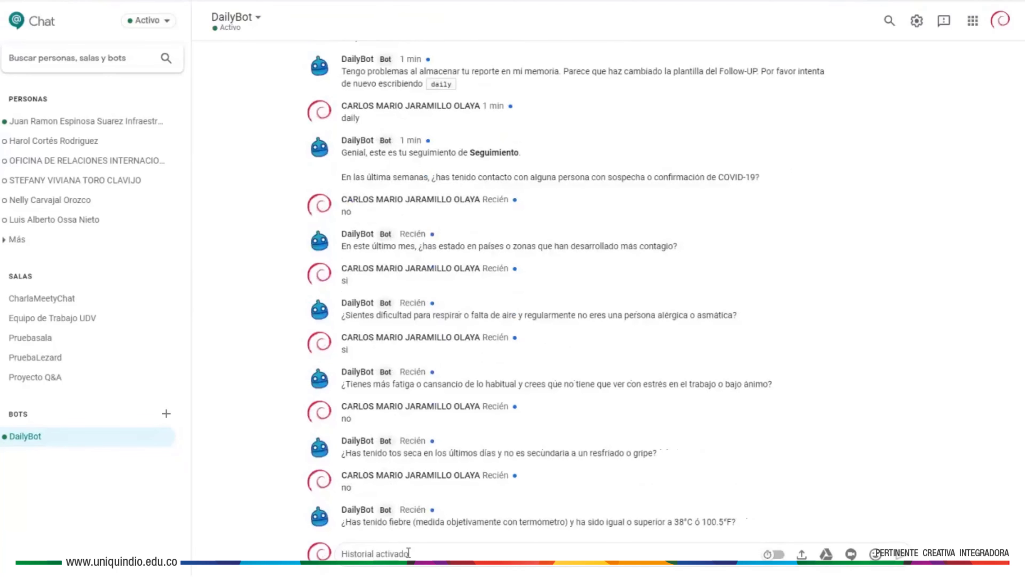
text(no)
key(Return)
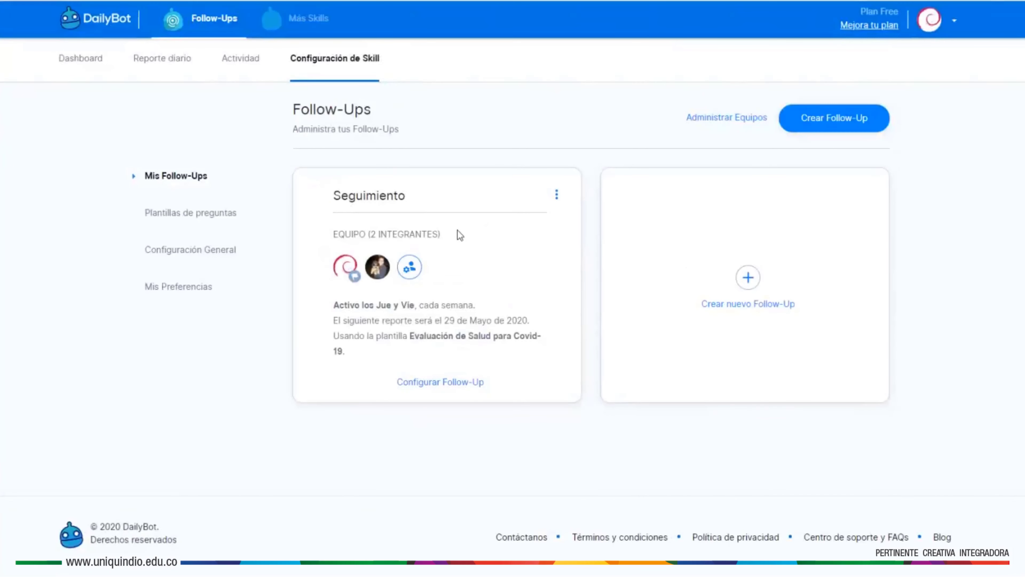
- Show the Actividad daily report for Friday 29 May with its COVID-19 health answers
click(242, 58)
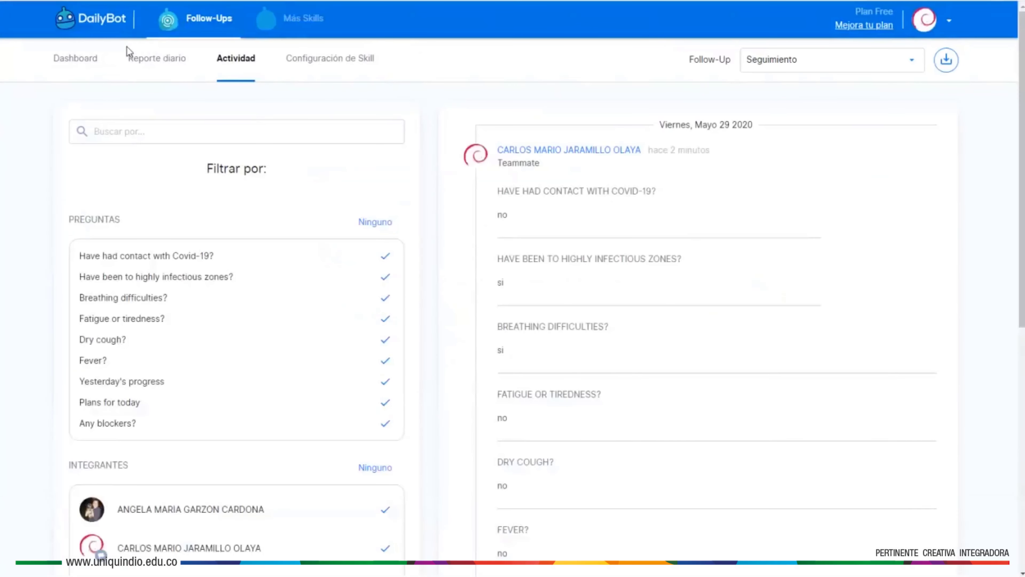
click(138, 60)
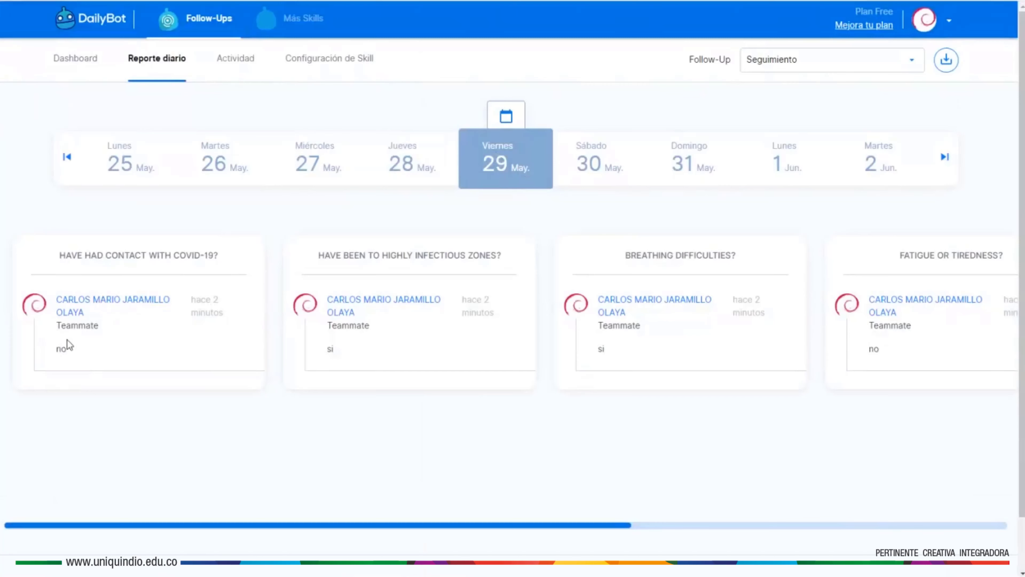
- Review Friday's answer cards, then show Thursday 28 May's answers: phpmyfaq, charla meet y chat, buying food
drag(51, 351, 74, 351)
click(370, 304)
drag(925, 325, 766, 375)
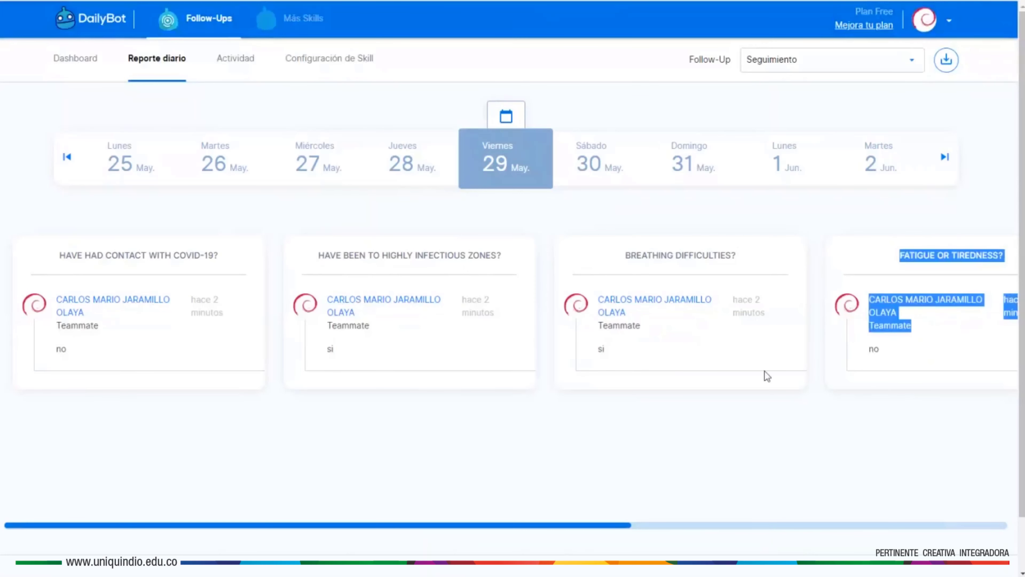
drag(600, 524, 460, 528)
click(245, 427)
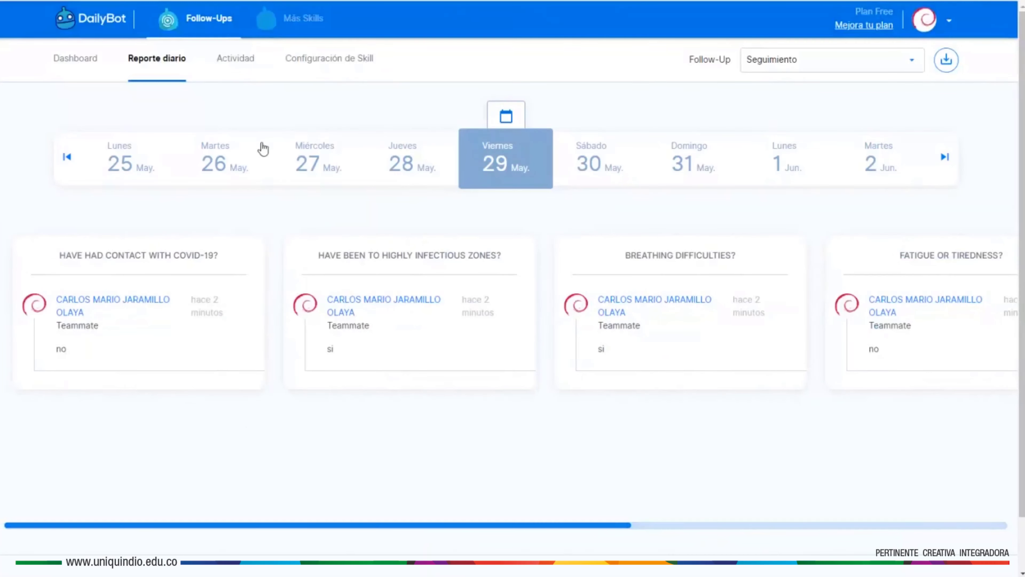
click(392, 174)
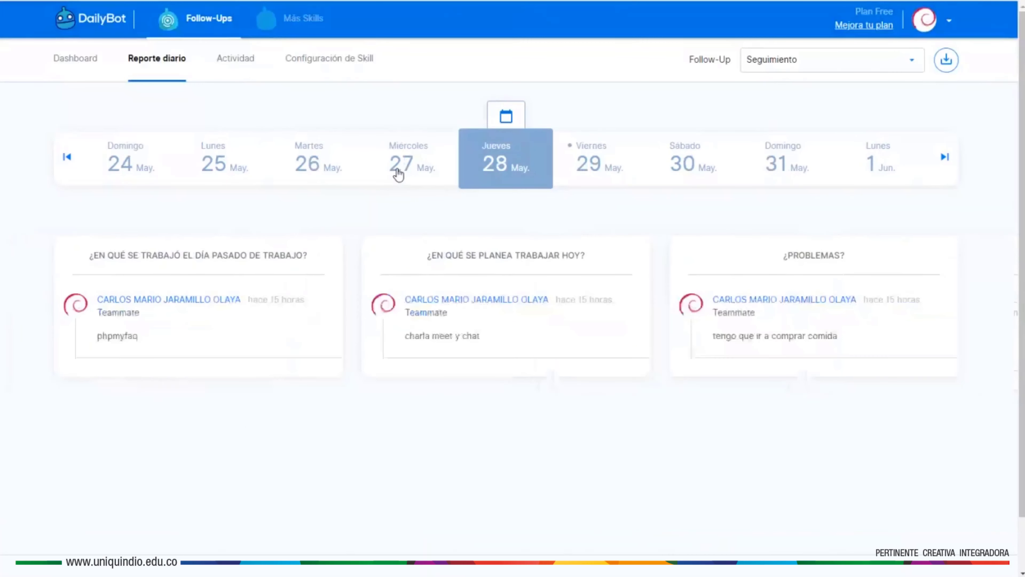